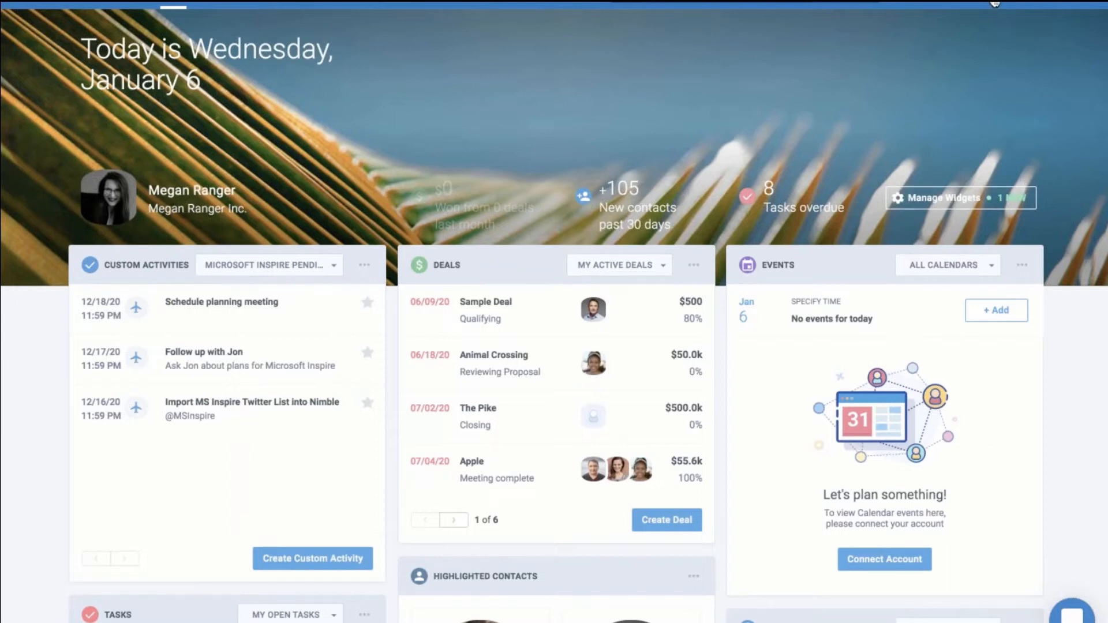
# Look over the Networks & Imports settings, then switch to the Recently Viewed contact list
pyautogui.click(994, 4)
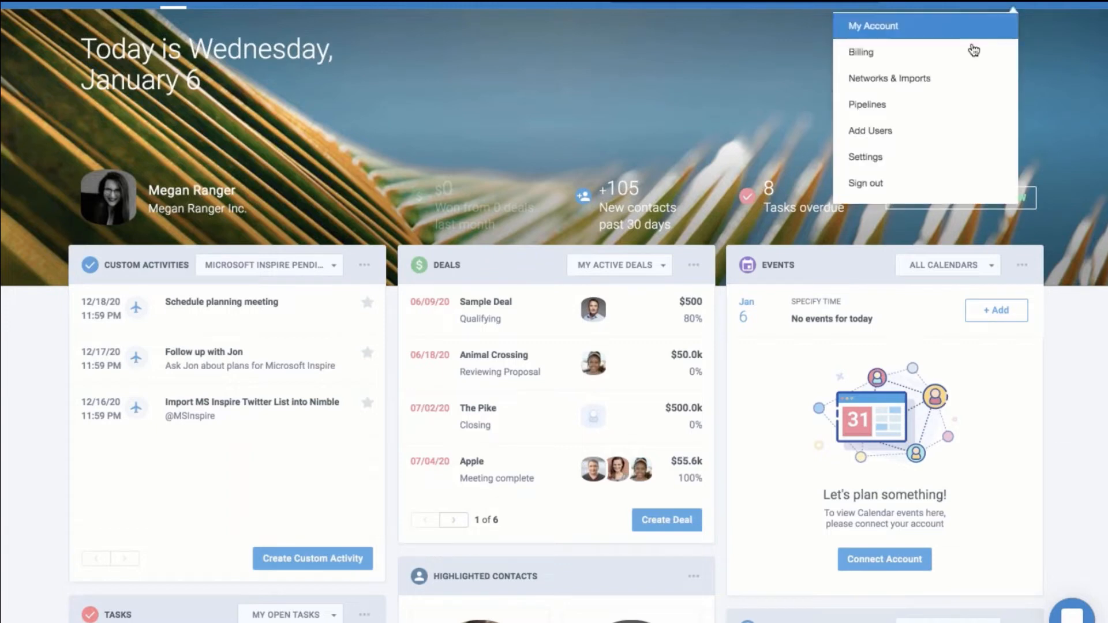
pyautogui.click(1003, 3)
pyautogui.click(1003, 4)
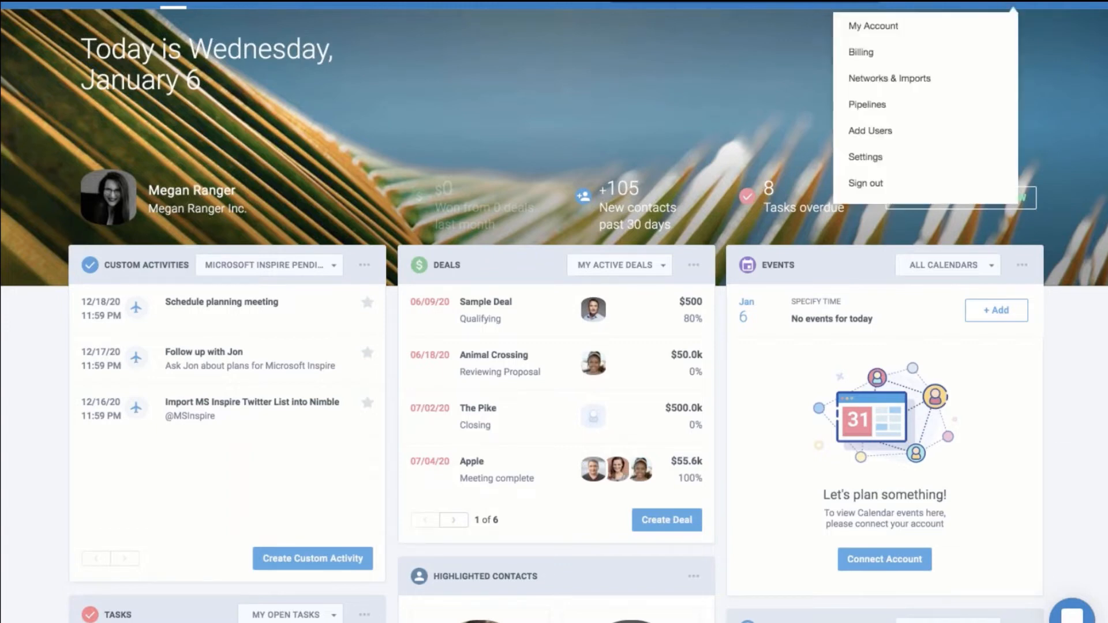
pyautogui.click(969, 80)
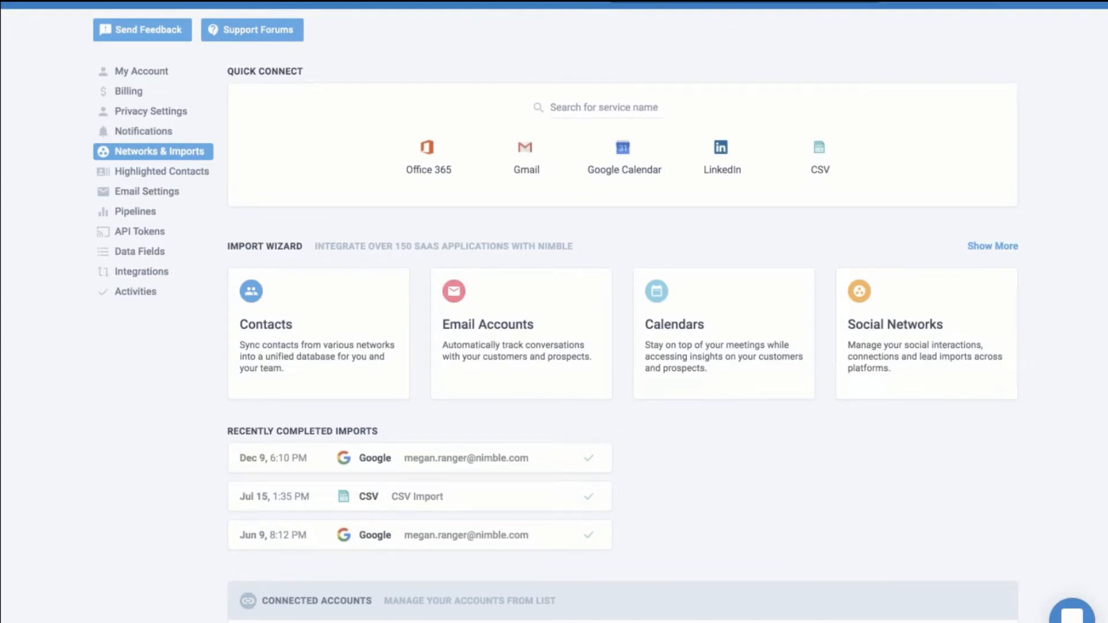
pyautogui.click(221, 4)
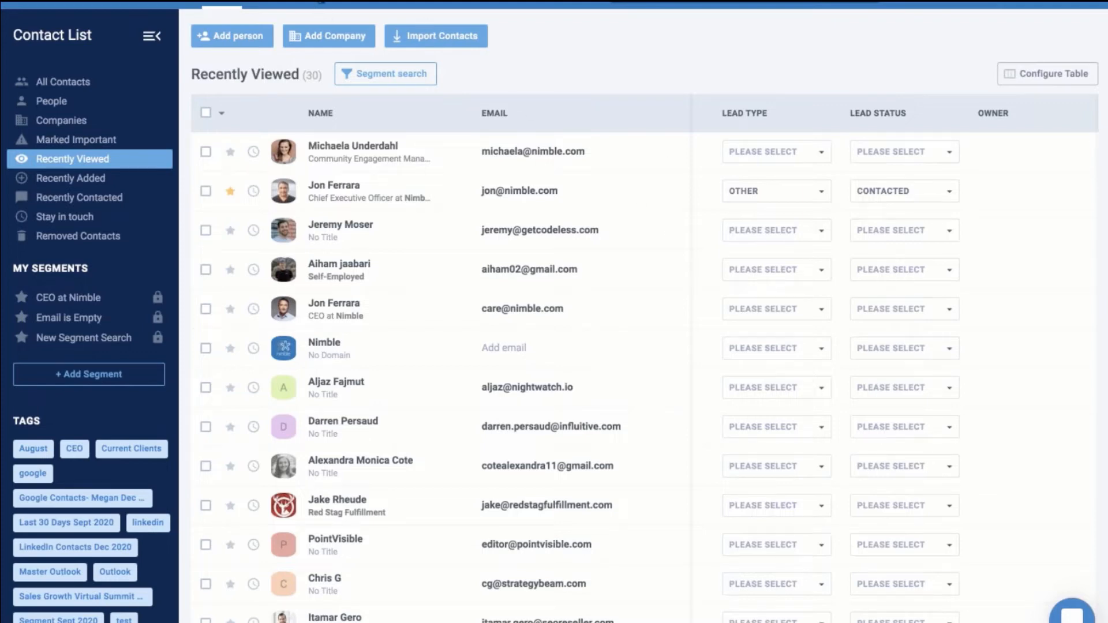
# Start a new person contact with the person's first and last name and title Content Manager
pyautogui.click(250, 36)
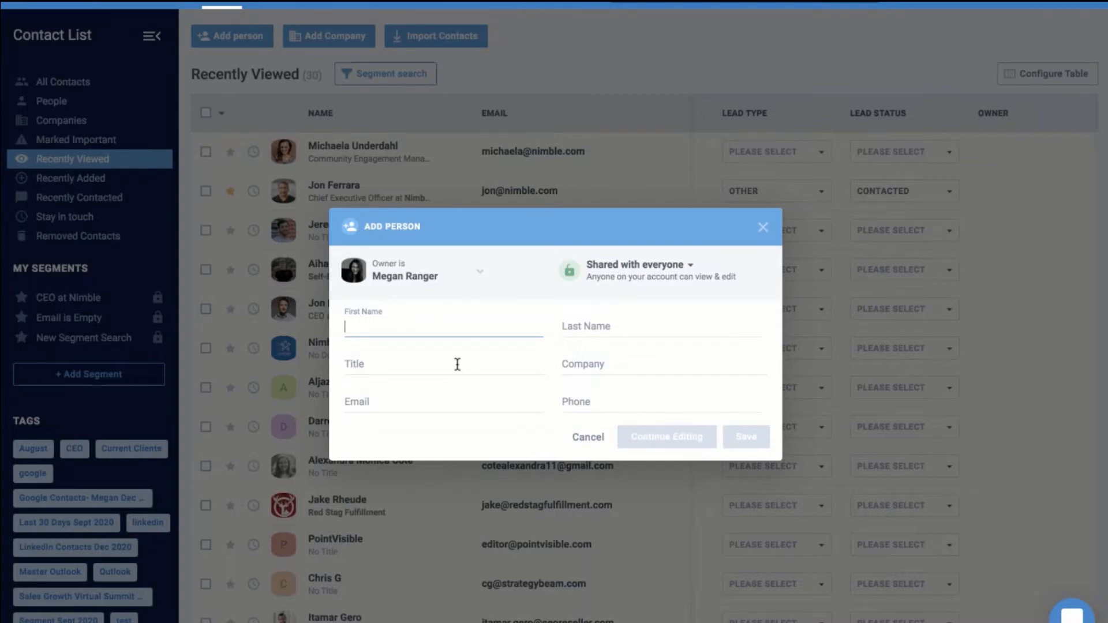
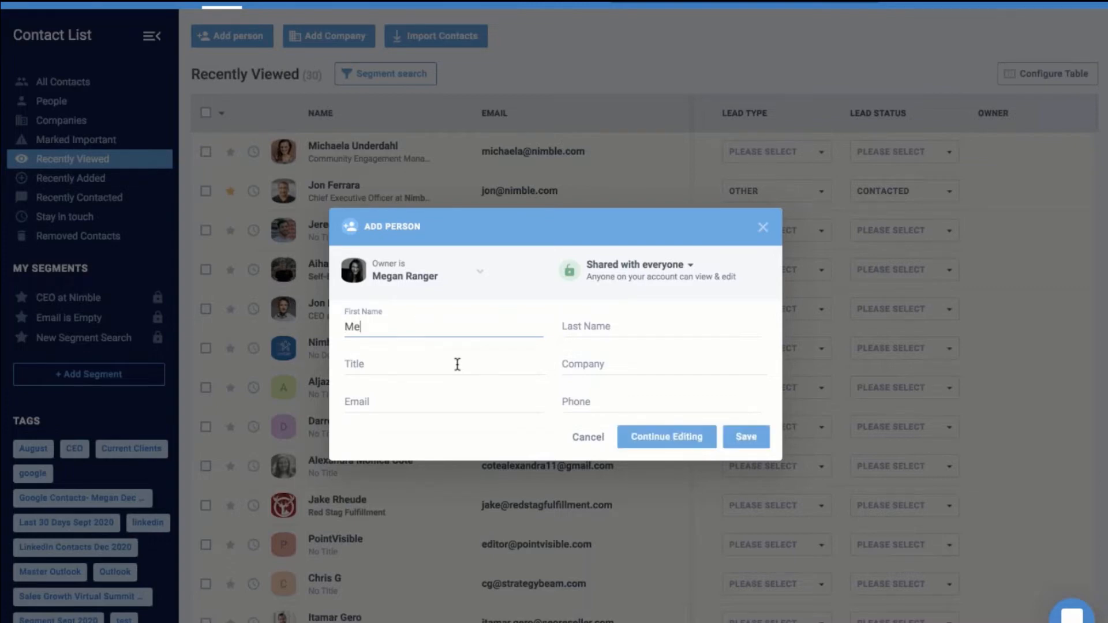
pyautogui.click(646, 323)
pyautogui.click(437, 366)
pyautogui.write('Content Manager')
# Add company Nimble, the person's email address and phone number, then choose Continue Editing
pyautogui.click(577, 372)
pyautogui.write('Nimble')
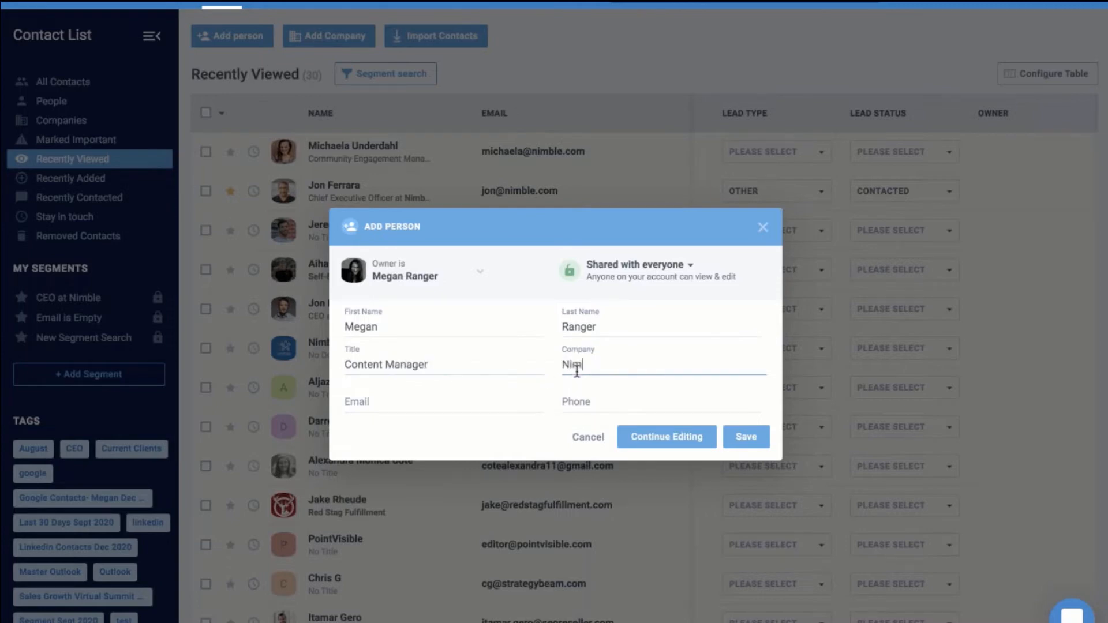
pyautogui.click(485, 395)
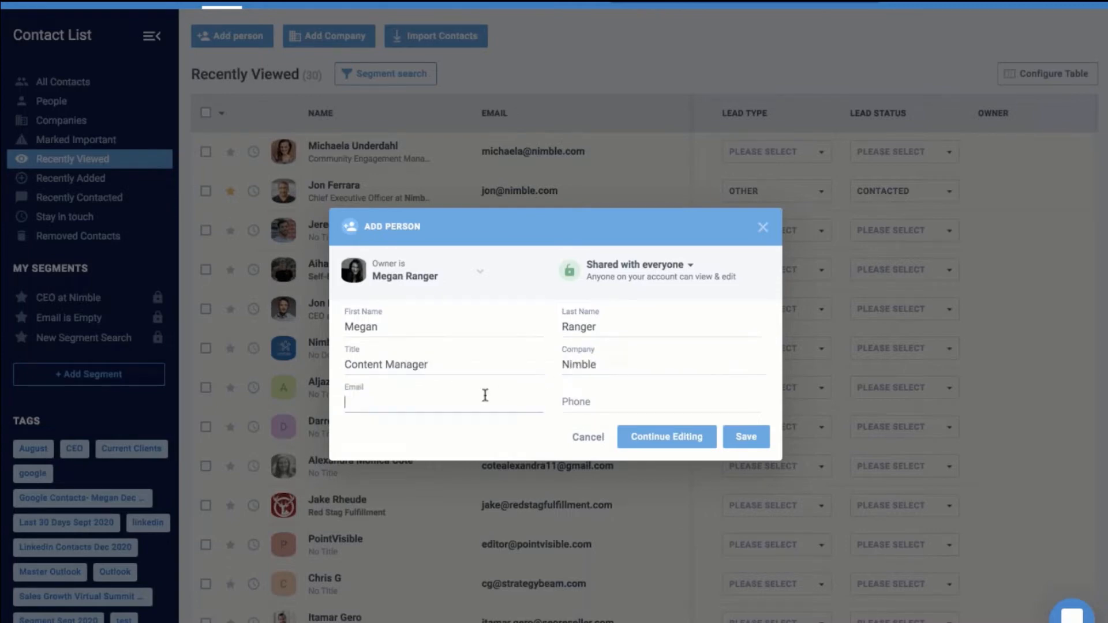
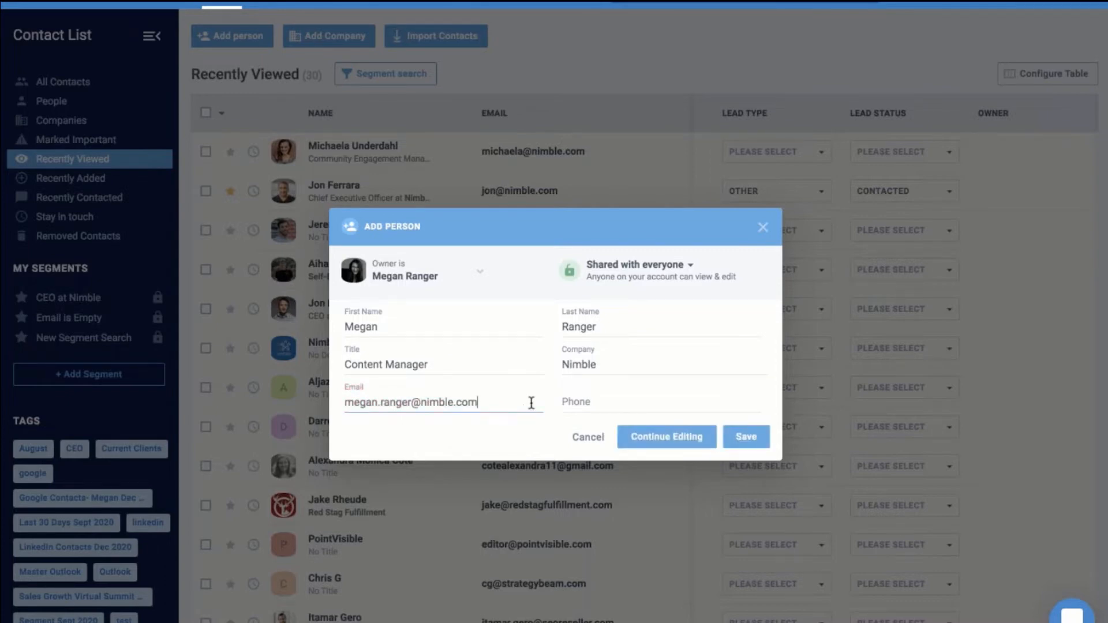
pyautogui.click(623, 404)
pyautogui.write('555-')
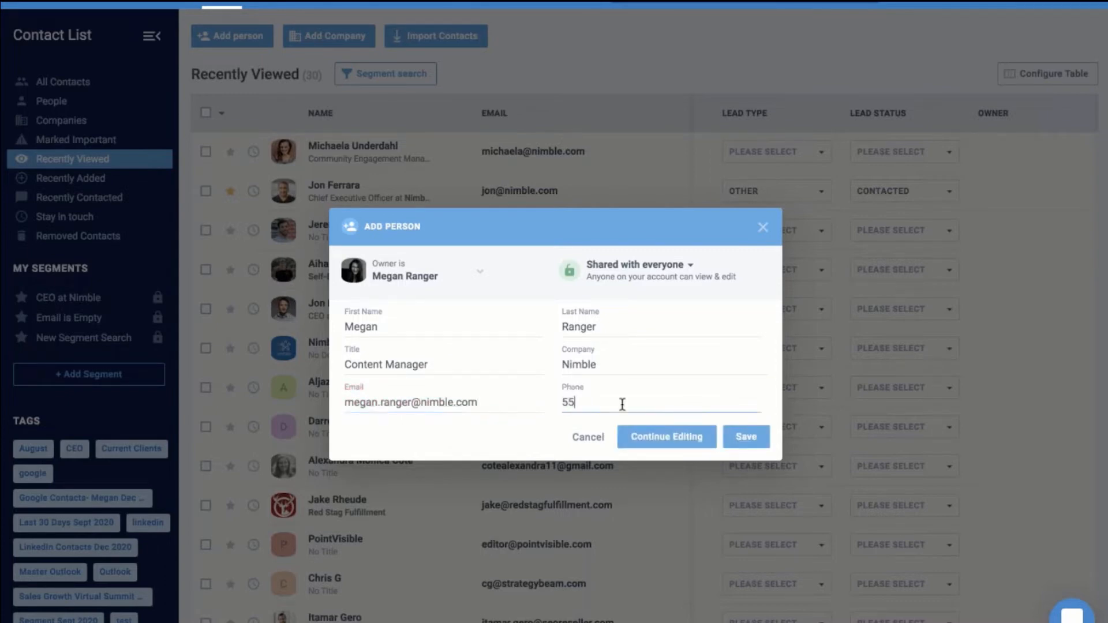
pyautogui.write('555')
pyautogui.click(678, 434)
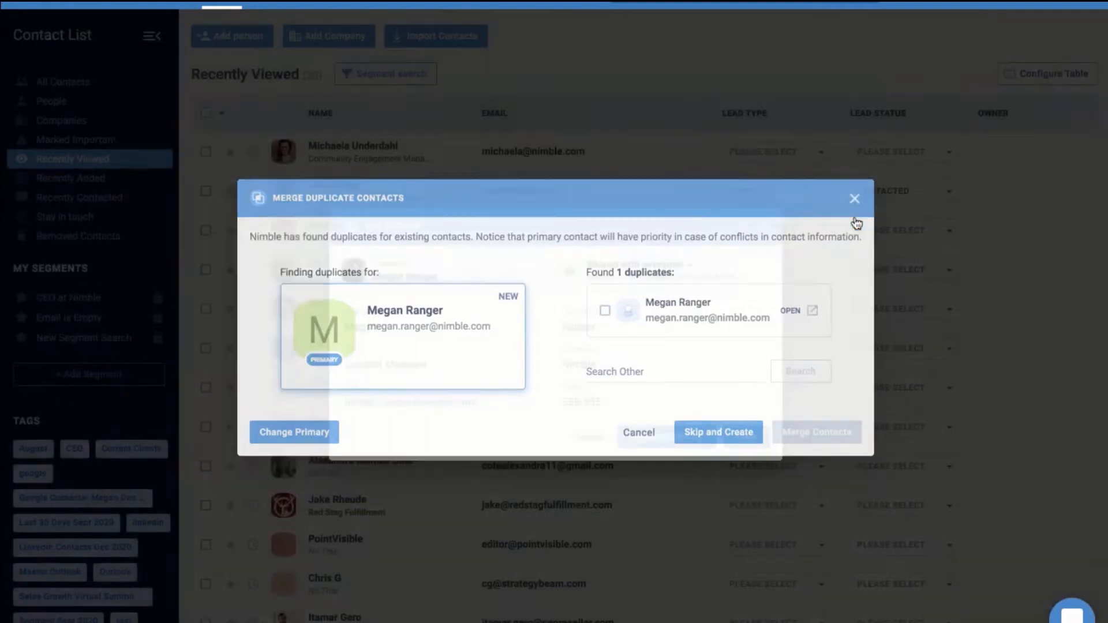
# Dismiss the Merge Duplicate Contacts warning, check the privacy options, and close Add Person unsaved
pyautogui.click(854, 218)
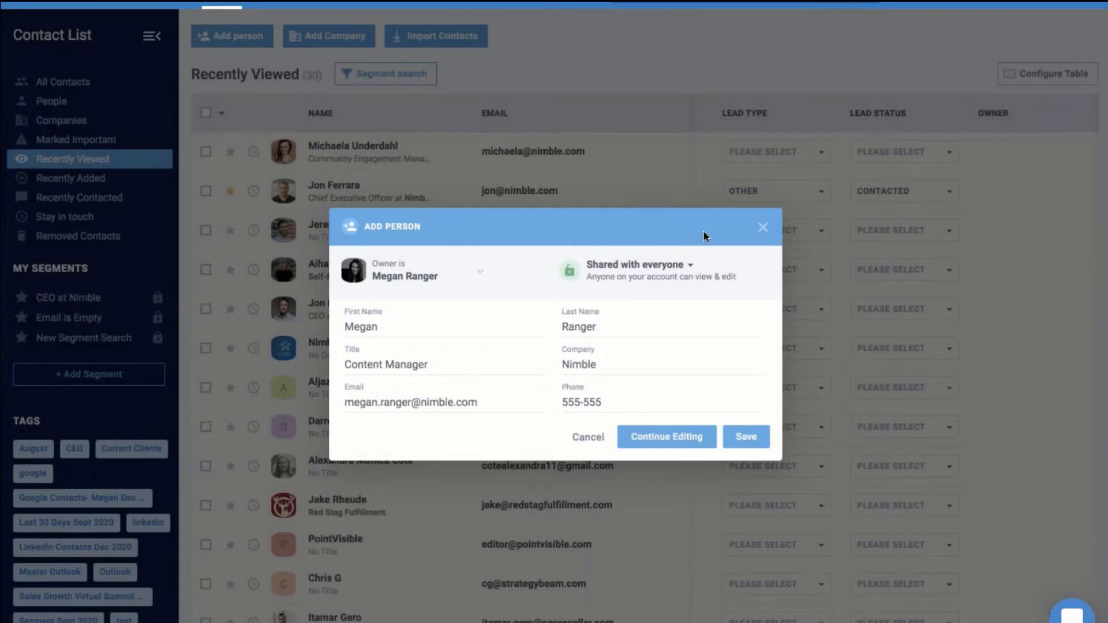
pyautogui.click(654, 289)
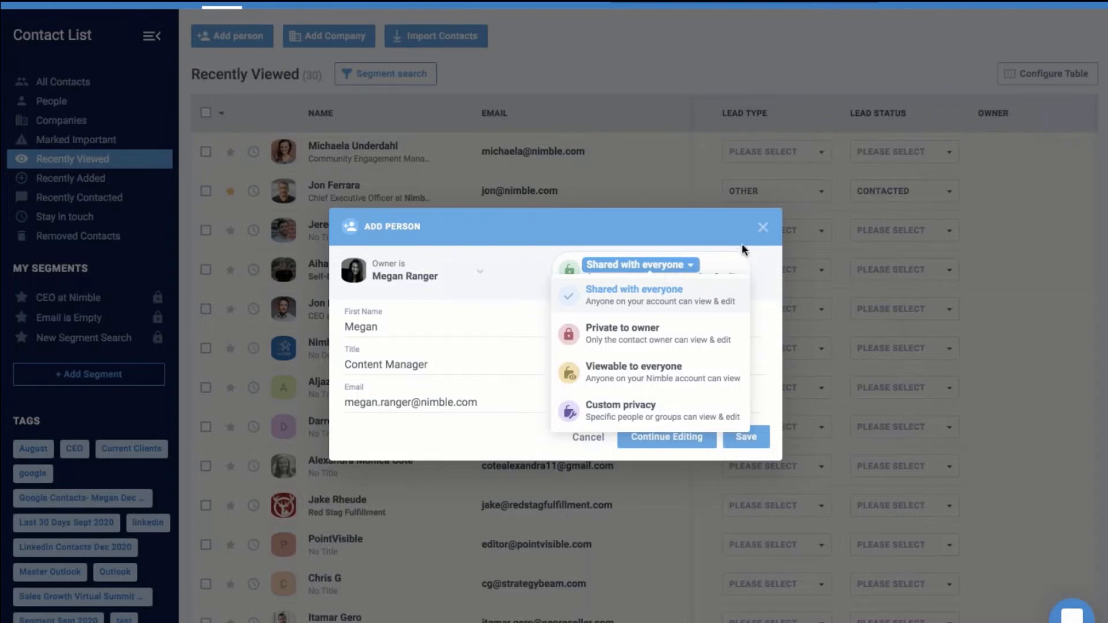
pyautogui.click(762, 229)
pyautogui.click(761, 229)
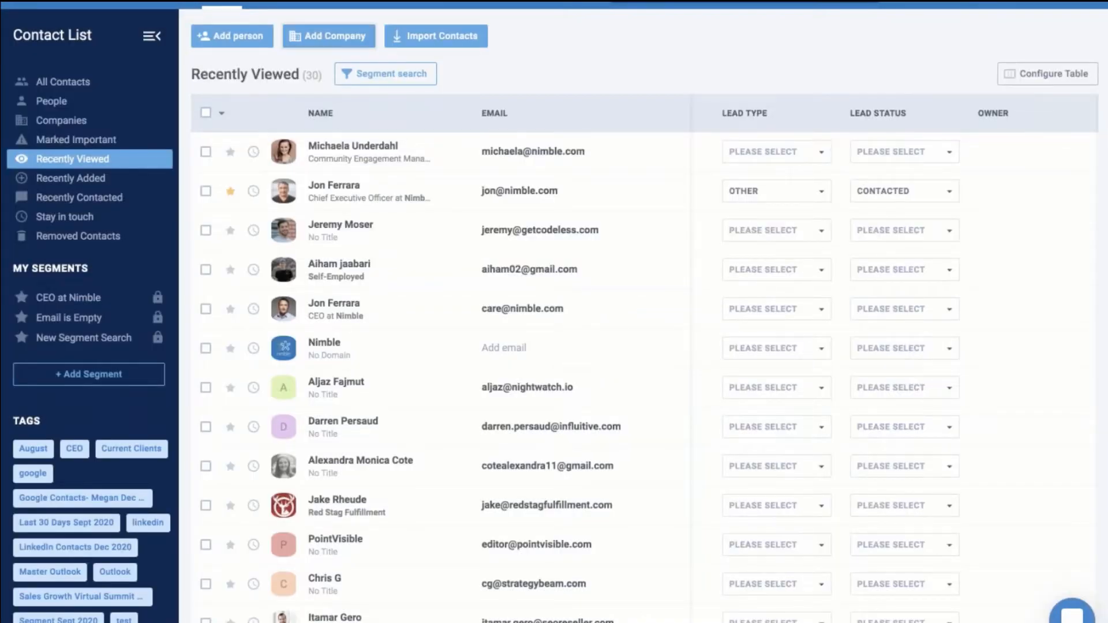
pyautogui.click(329, 37)
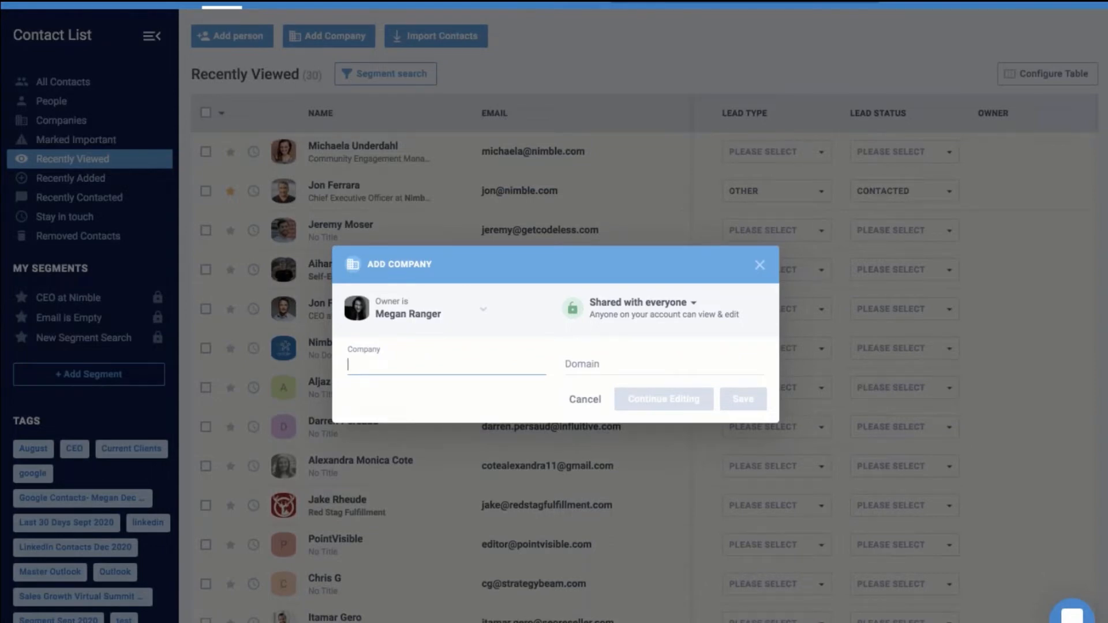
pyautogui.write('Nimble')
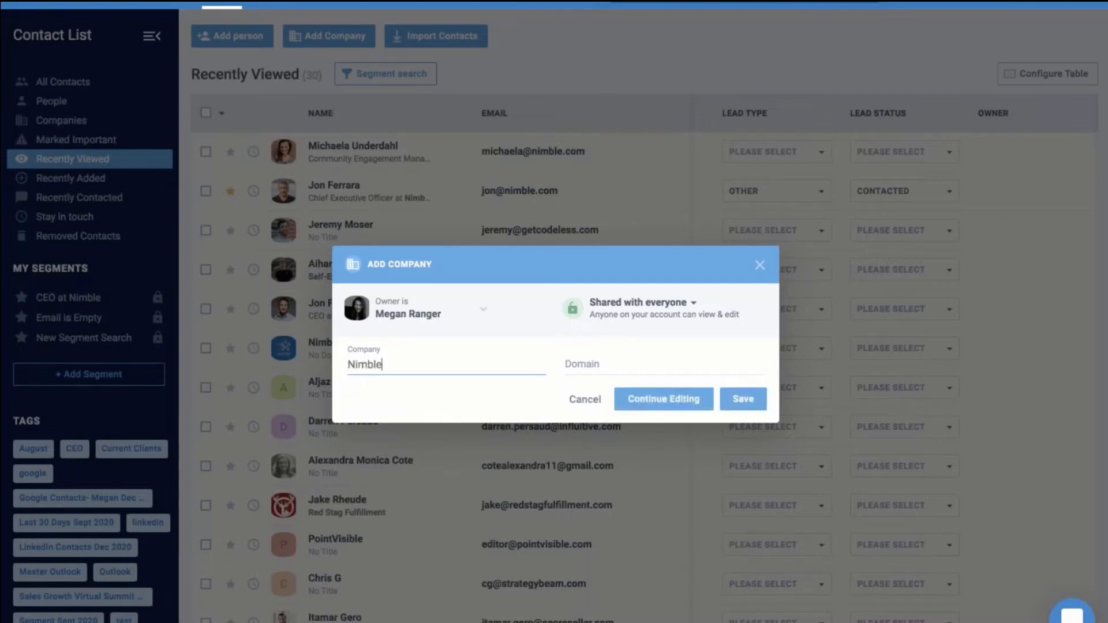
pyautogui.press('Tab')
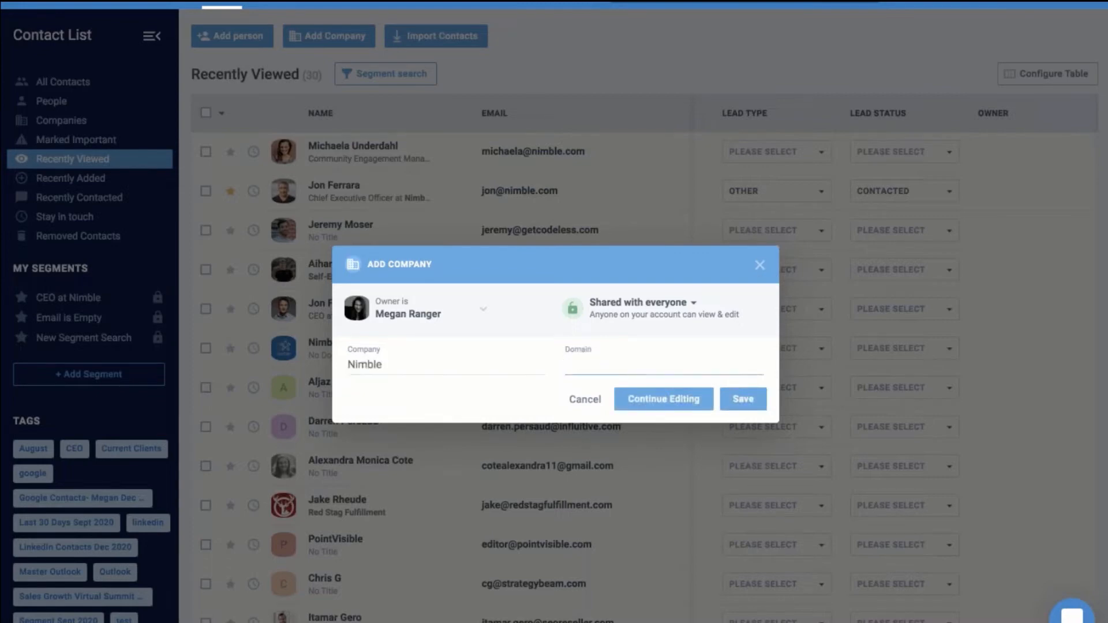
pyautogui.write('nimble.com')
pyautogui.click(663, 399)
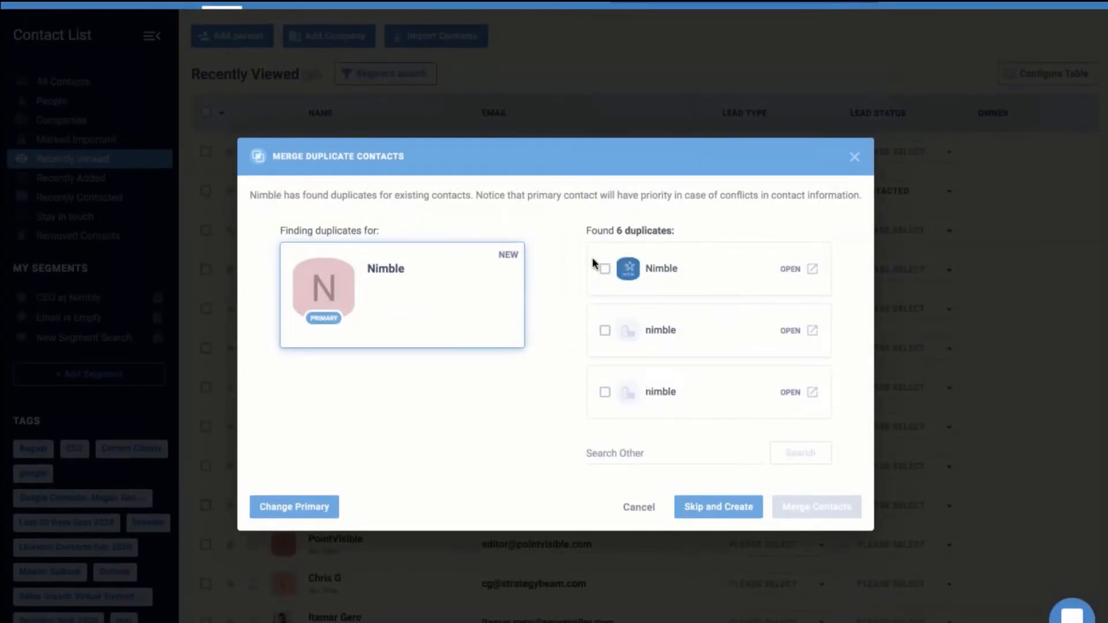
pyautogui.click(605, 270)
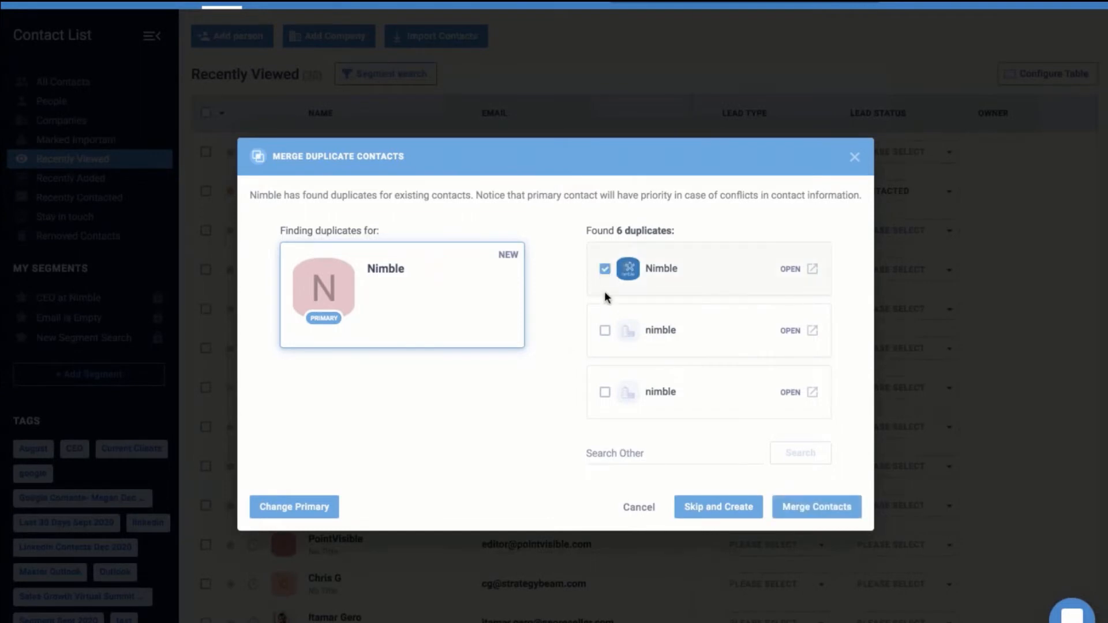
pyautogui.click(605, 331)
pyautogui.click(604, 393)
pyautogui.click(855, 159)
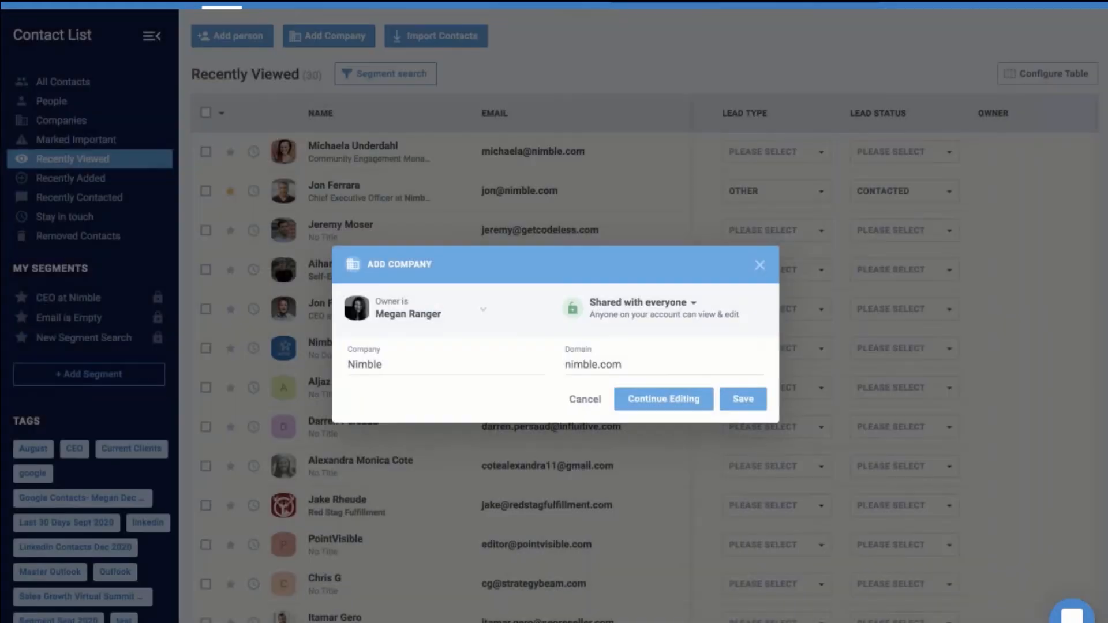
pyautogui.click(760, 265)
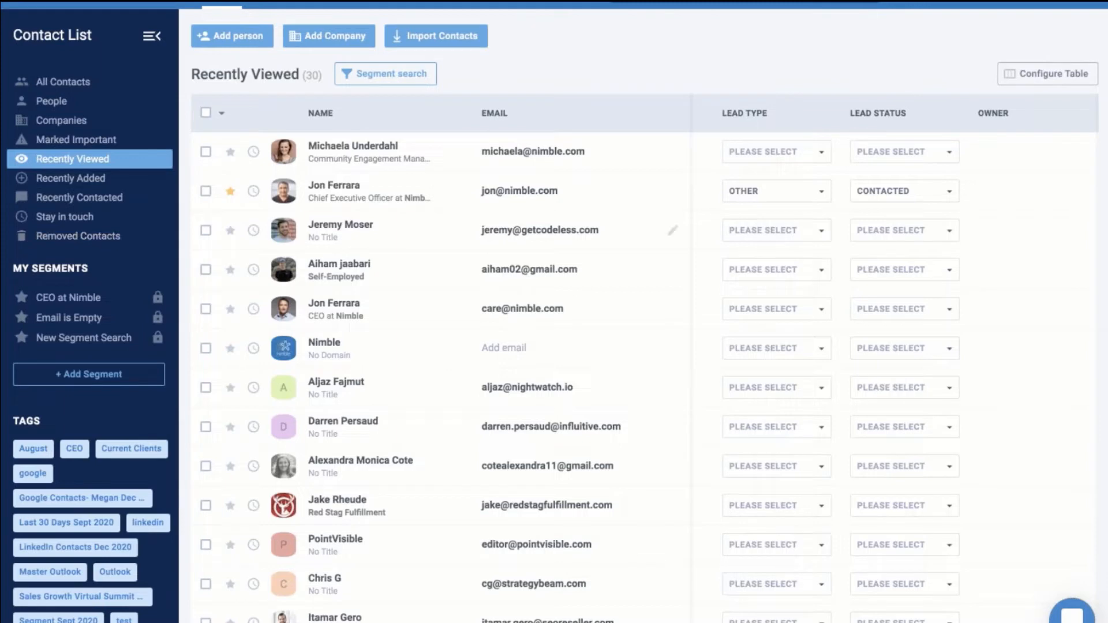
# In Configure Table, drag the Lead Type column below Owner
pyautogui.click(1042, 84)
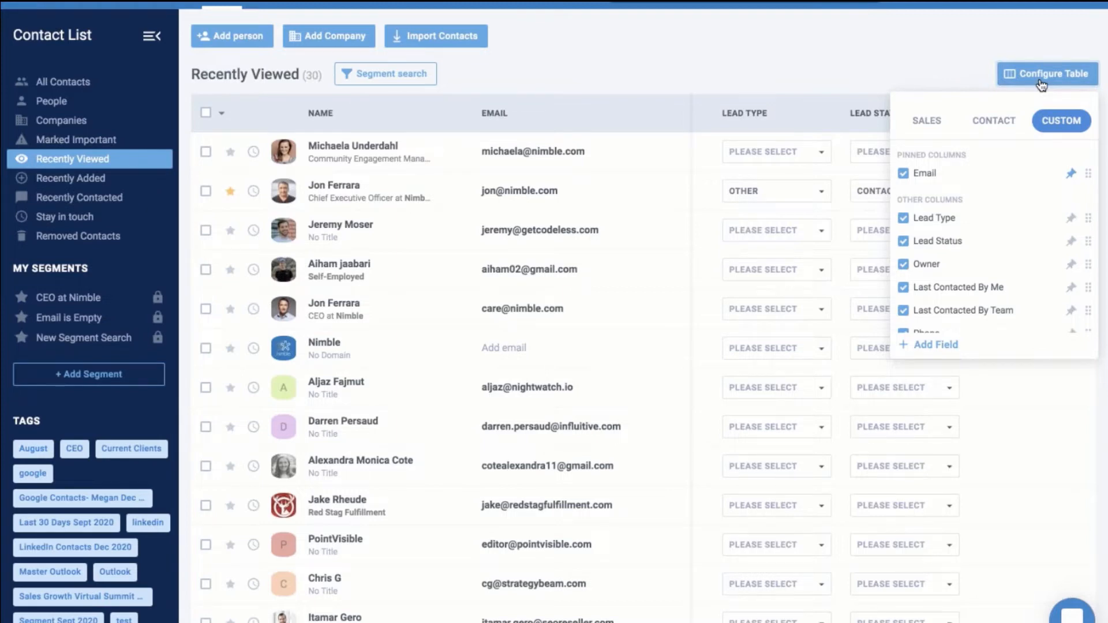
pyautogui.moveTo(962, 215); pyautogui.dragTo(967, 264)
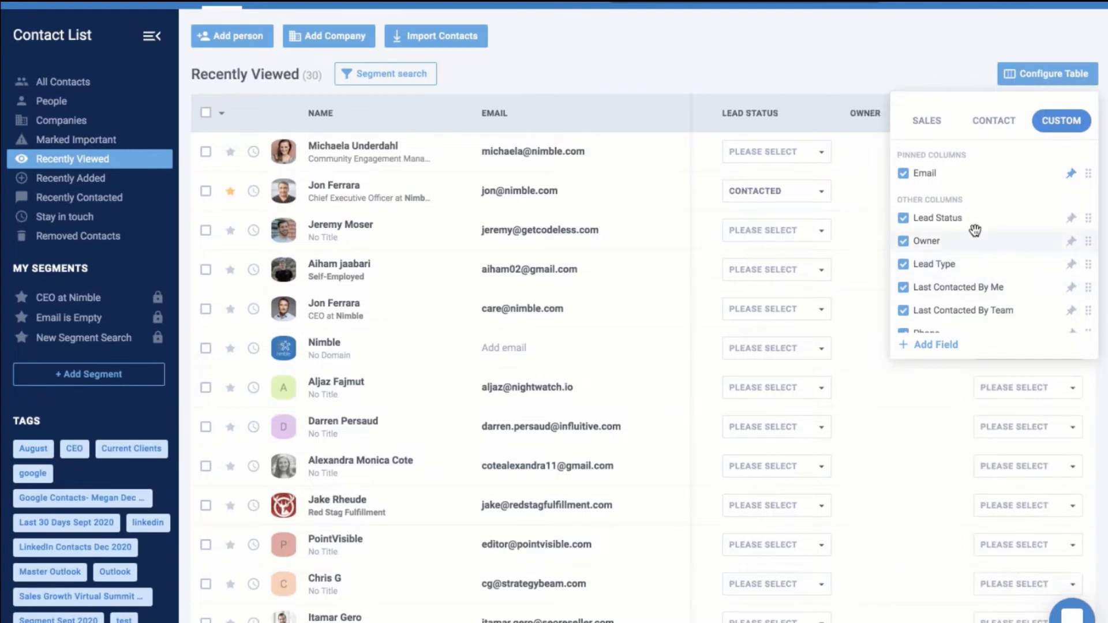
# Close the table settings, create a New Segment Search, and bring up the contact filter fields
pyautogui.click(643, 75)
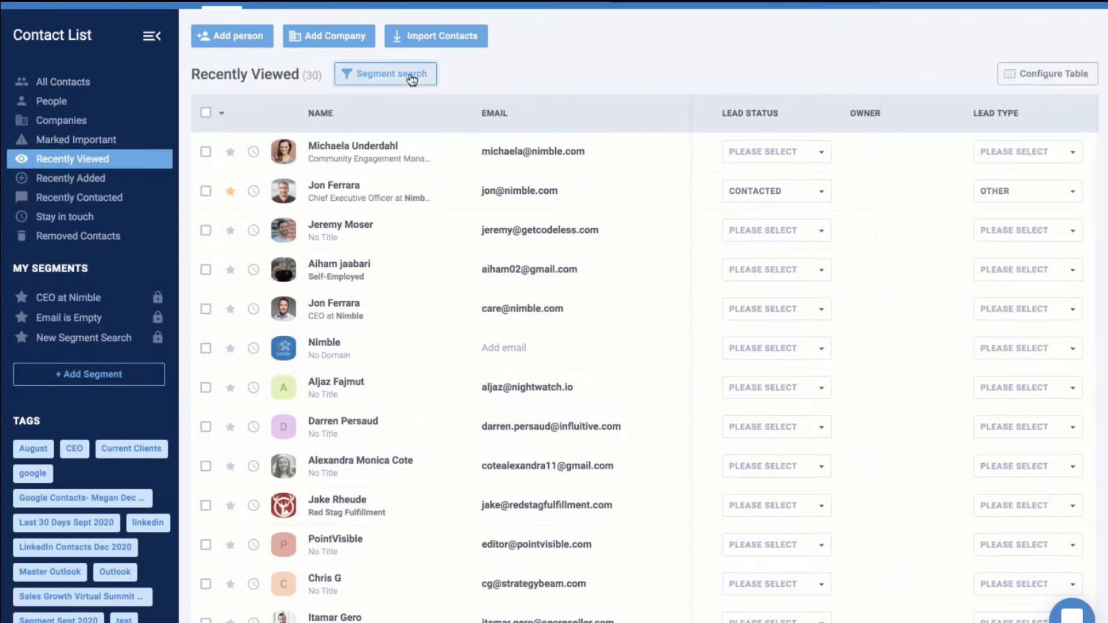
pyautogui.click(411, 80)
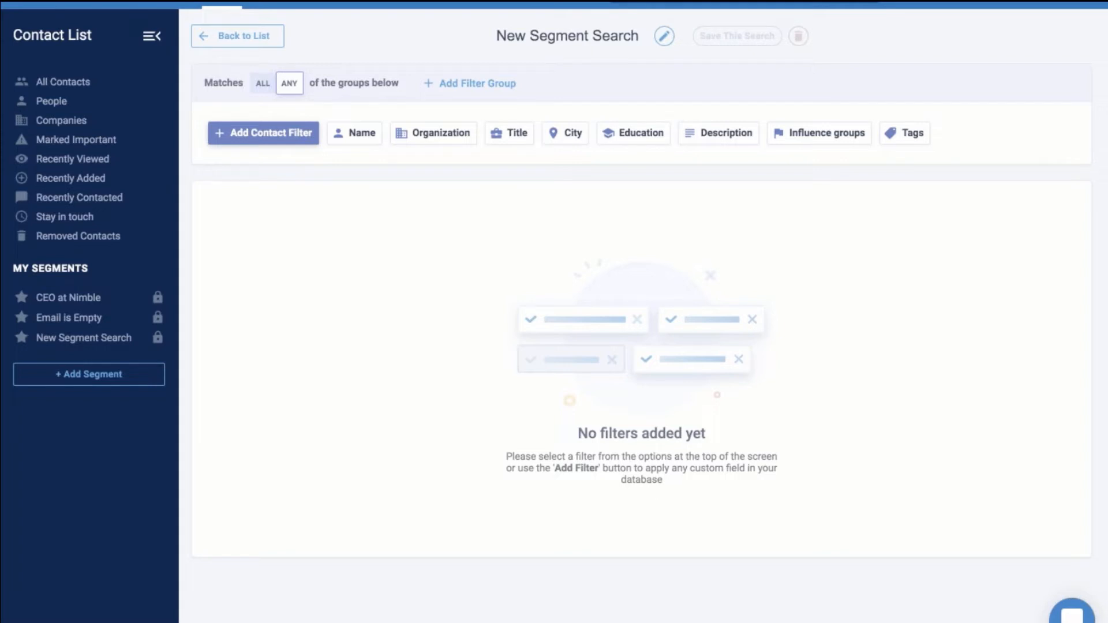
pyautogui.click(289, 142)
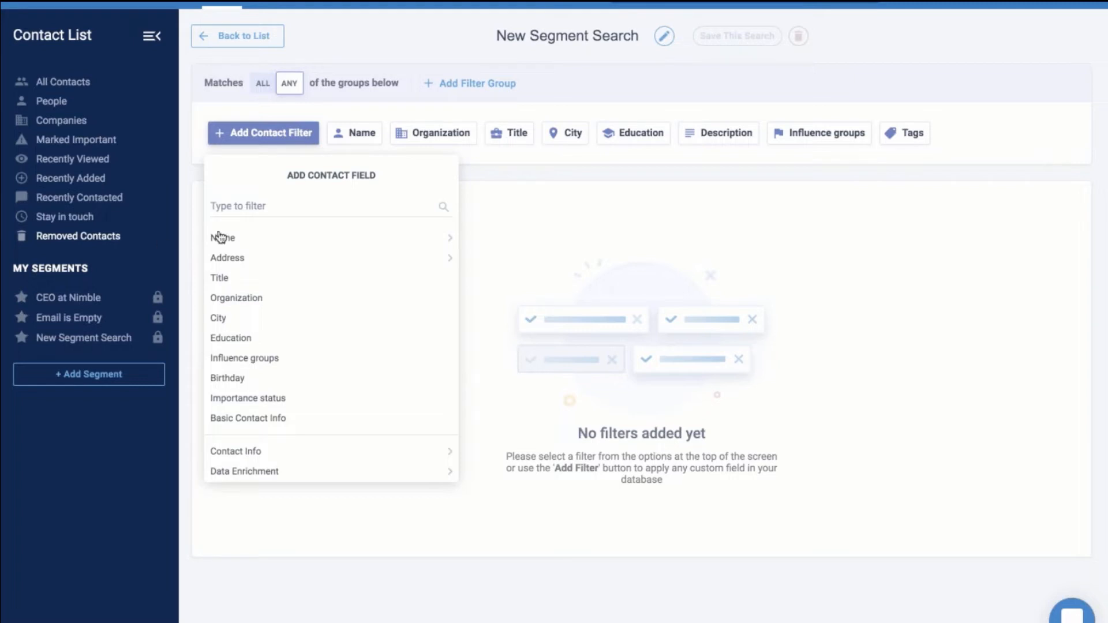
# Add the filter Last contacted by Me in the last 30 days
pyautogui.click(248, 209)
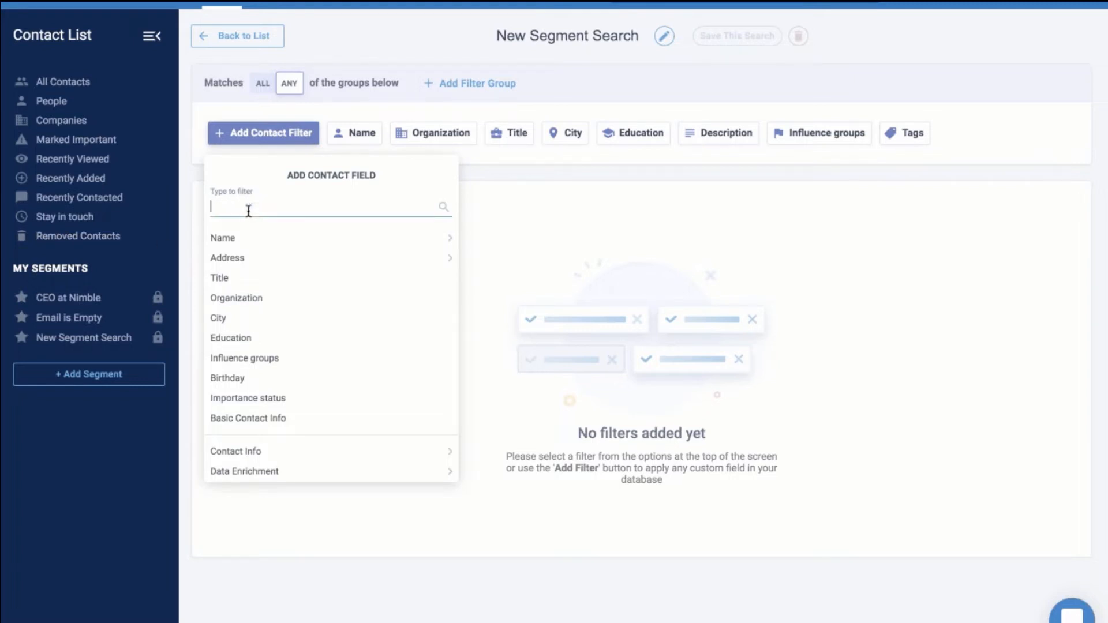
pyautogui.write('last')
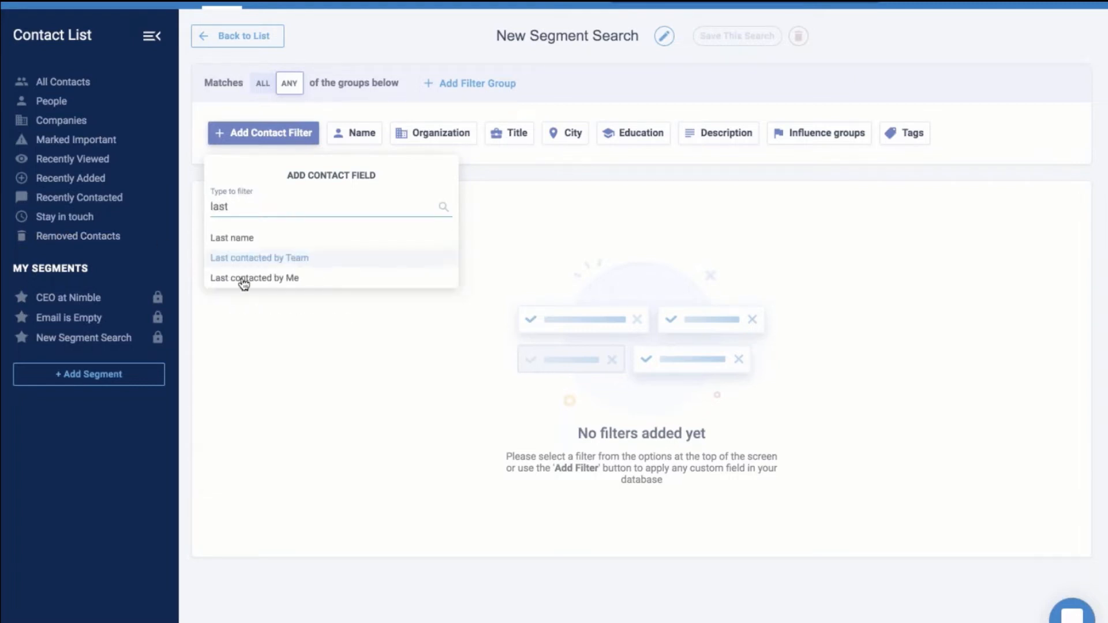
pyautogui.click(250, 279)
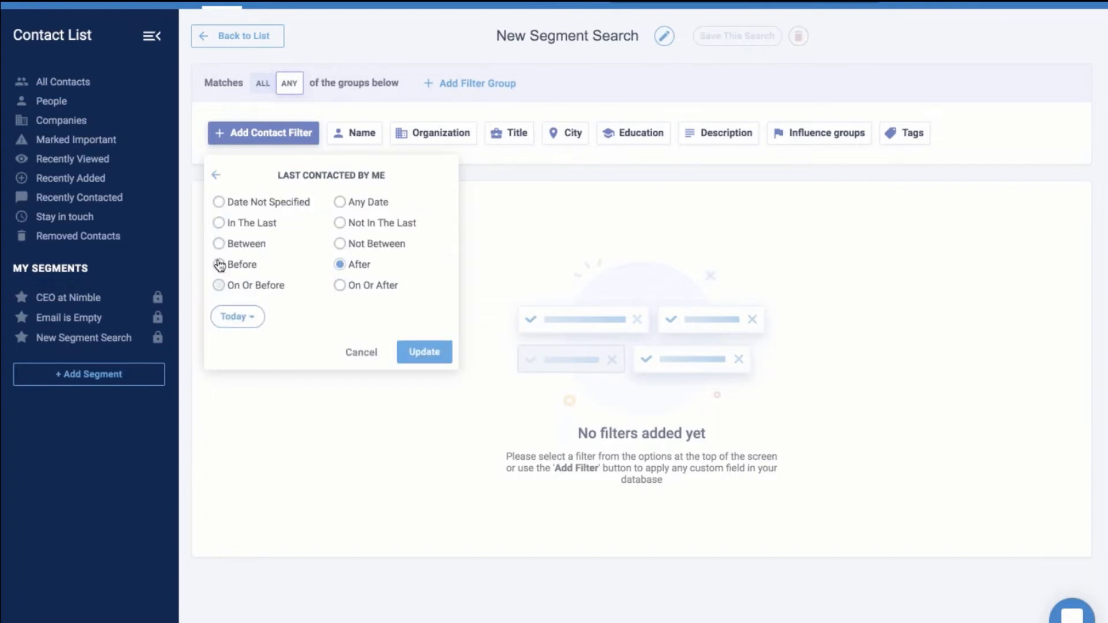
pyautogui.click(218, 223)
pyautogui.click(267, 317)
pyautogui.write('30')
pyautogui.click(442, 360)
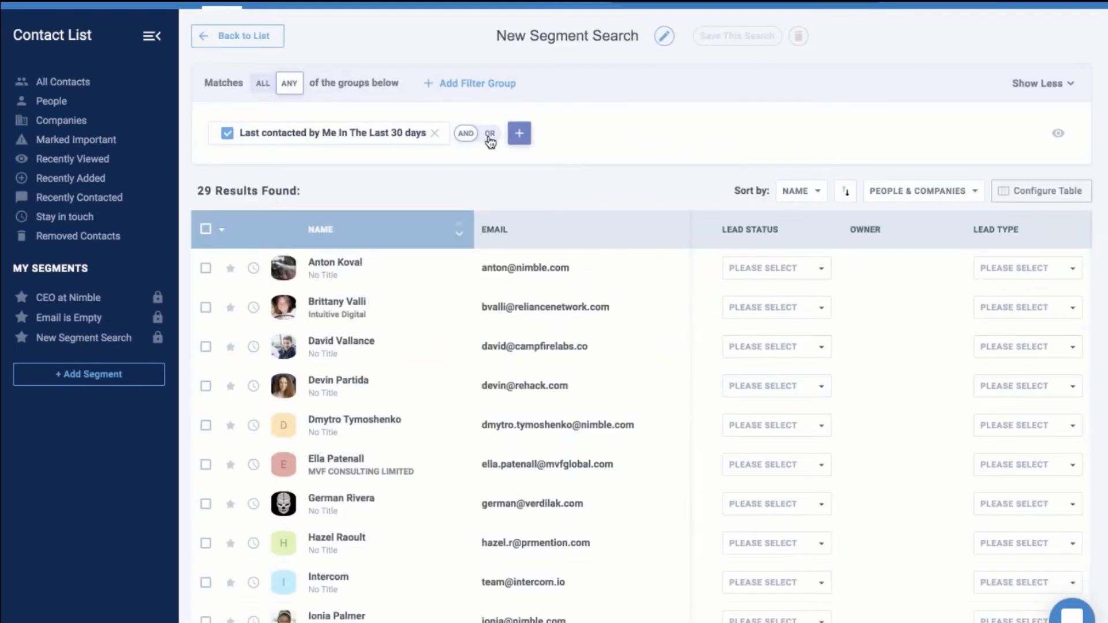
# Add a second filter requiring Email Is Not Empty
pyautogui.click(518, 133)
pyautogui.click(542, 207)
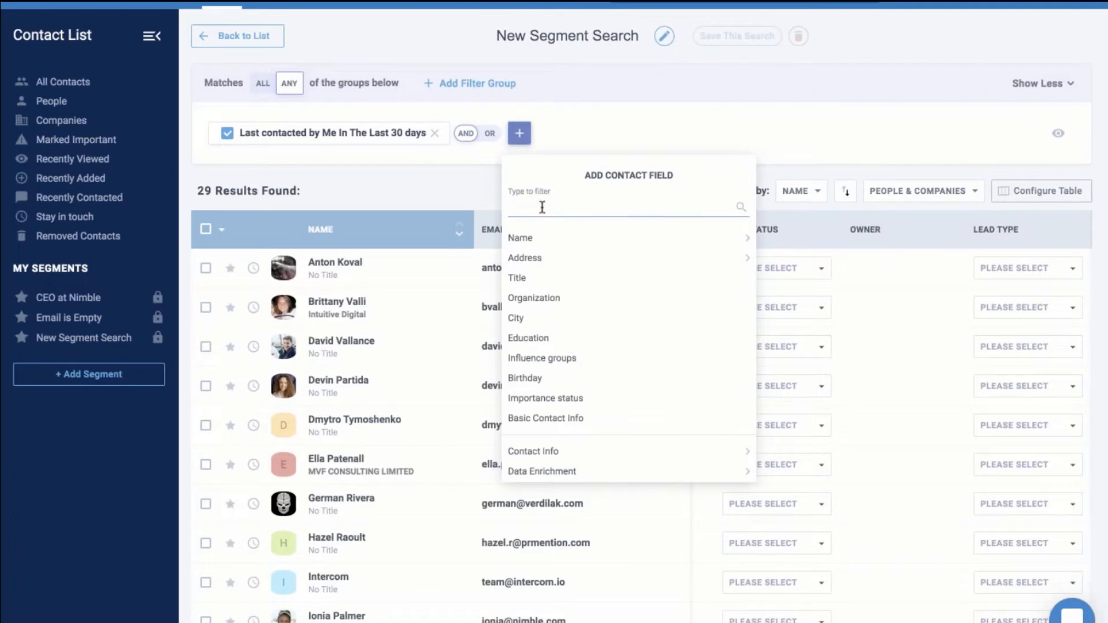
pyautogui.write('emai')
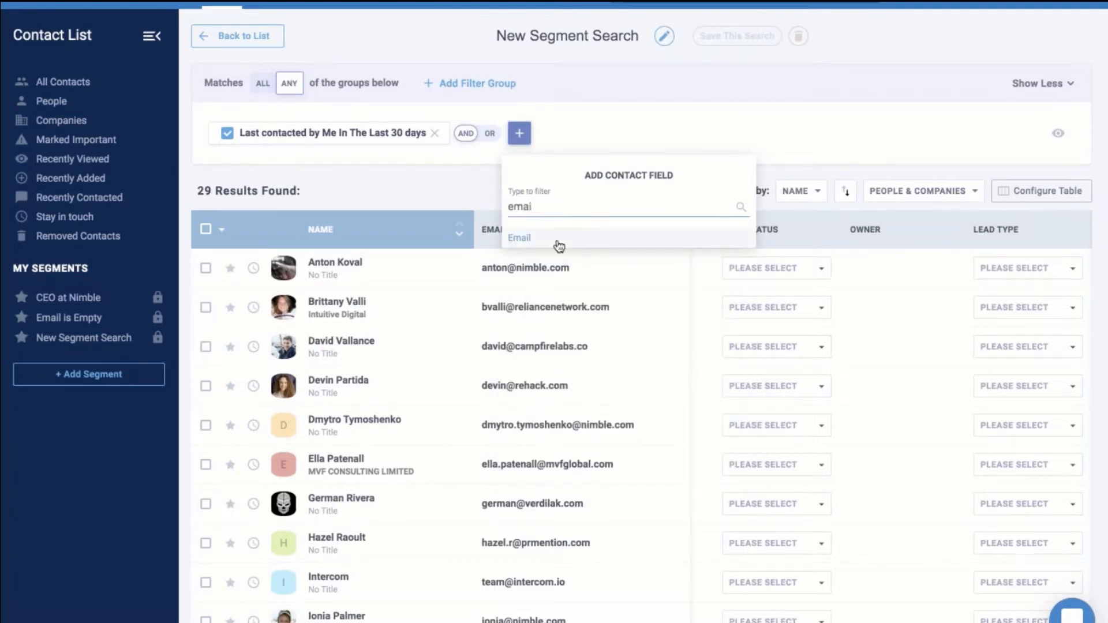
pyautogui.click(558, 246)
pyautogui.click(637, 246)
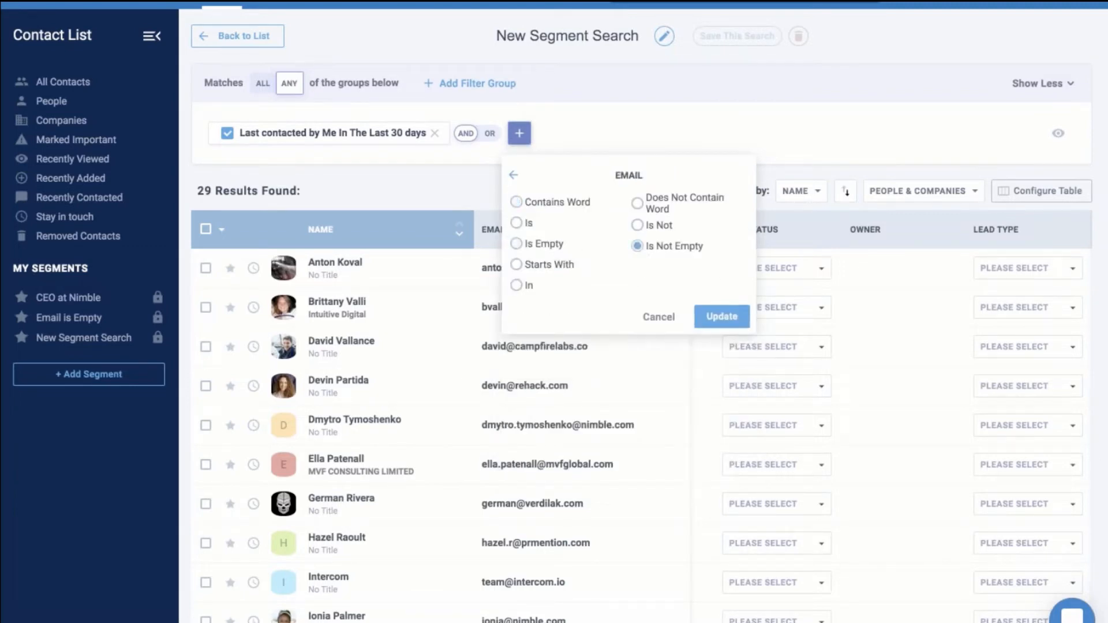
pyautogui.click(721, 316)
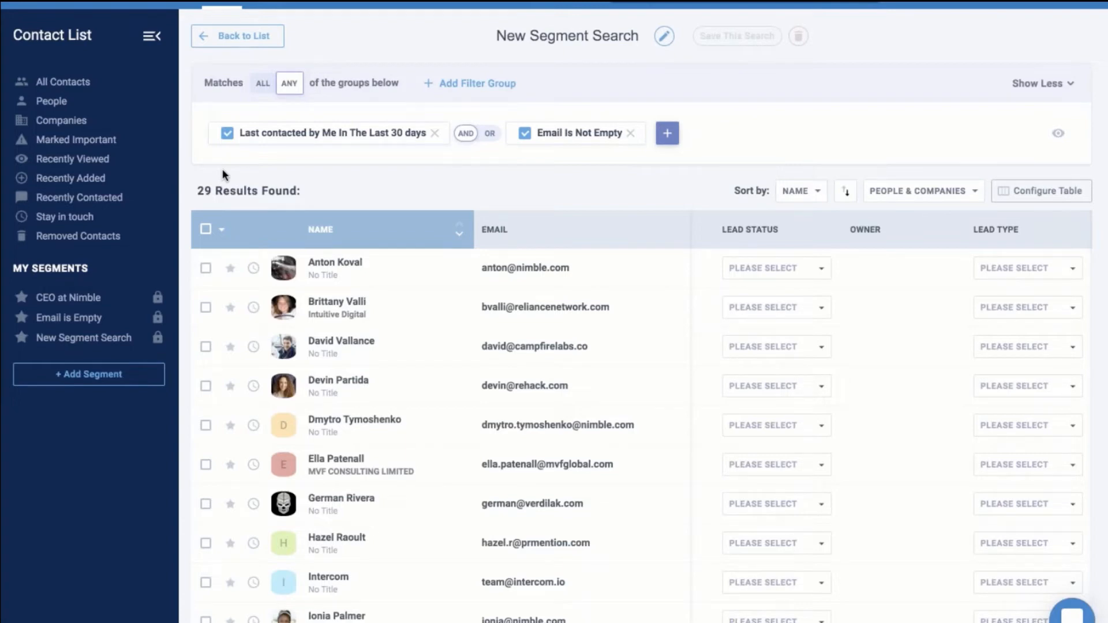
# Select all 29 filtered contacts and start a group message to them
pyautogui.click(206, 231)
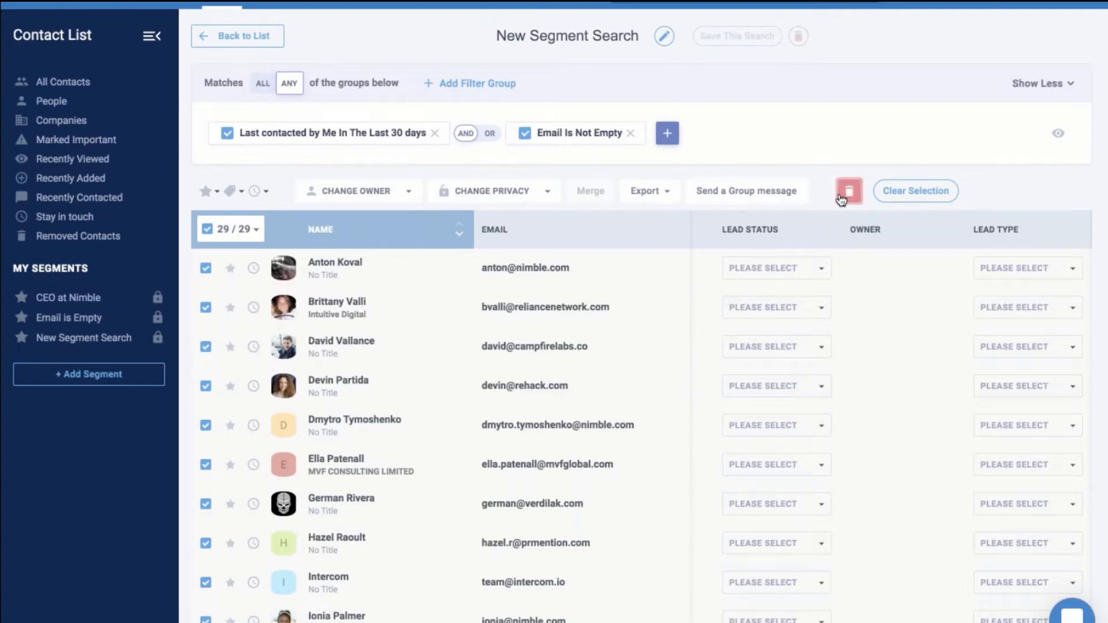
pyautogui.click(757, 192)
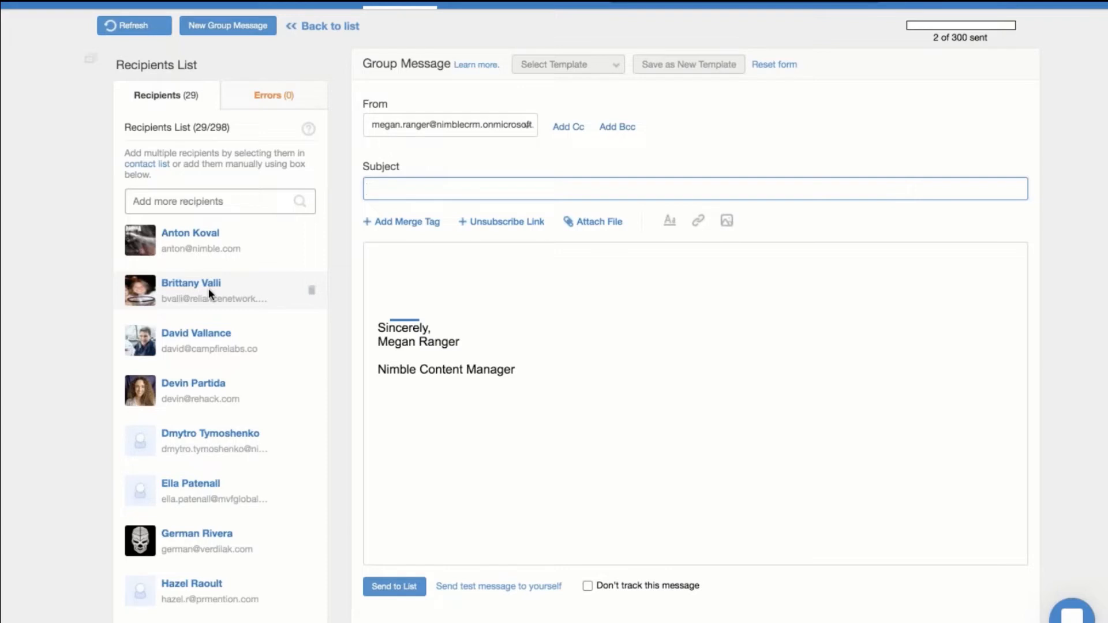
# Check the recipients' Errors list, then bring up the account menu
pyautogui.click(280, 97)
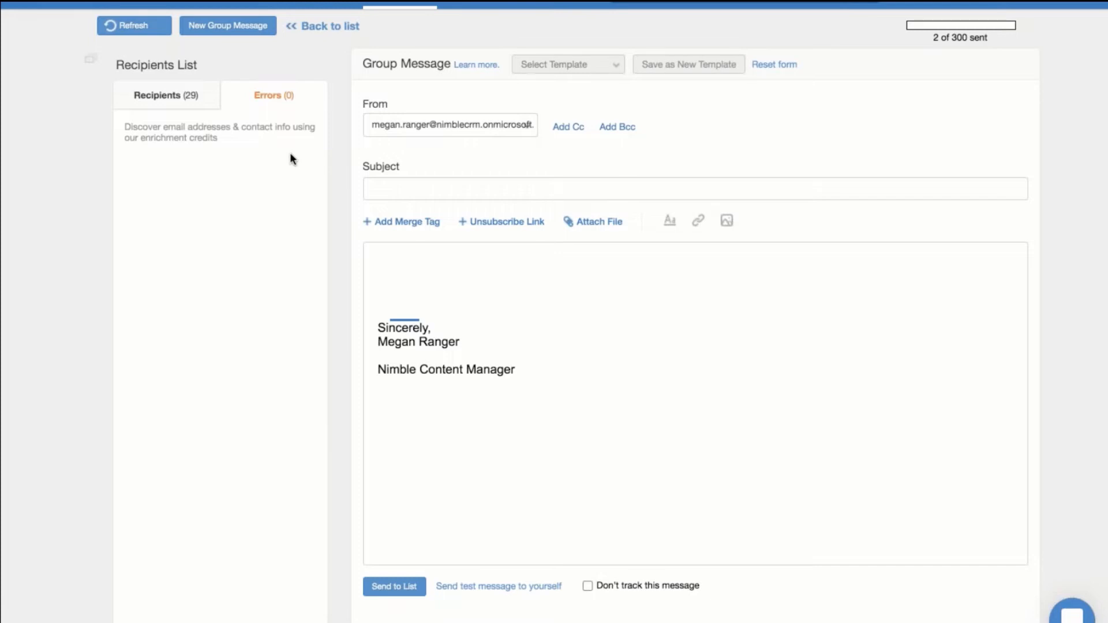
pyautogui.click(1012, 3)
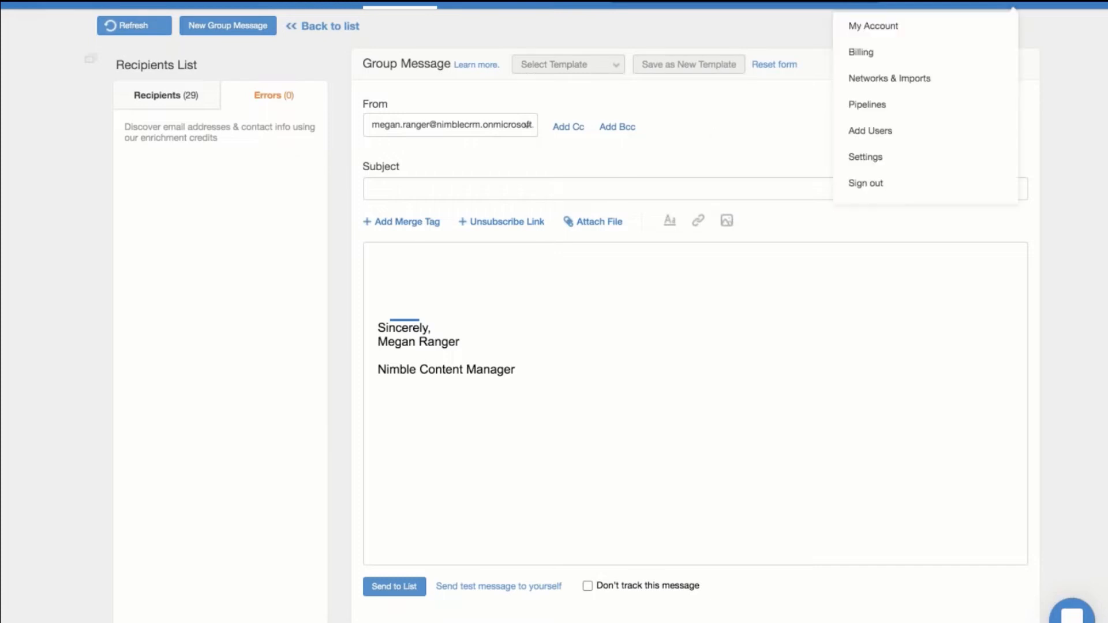
# Open account Settings and review the Billing page, showing 2 of 300 group messages used
pyautogui.click(866, 157)
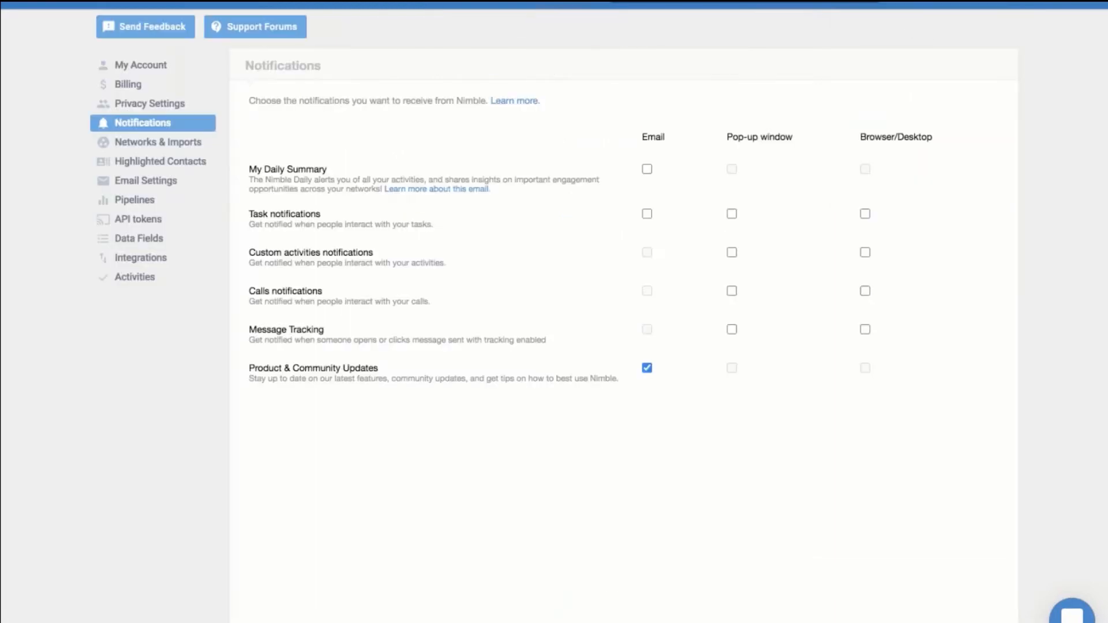
pyautogui.click(149, 90)
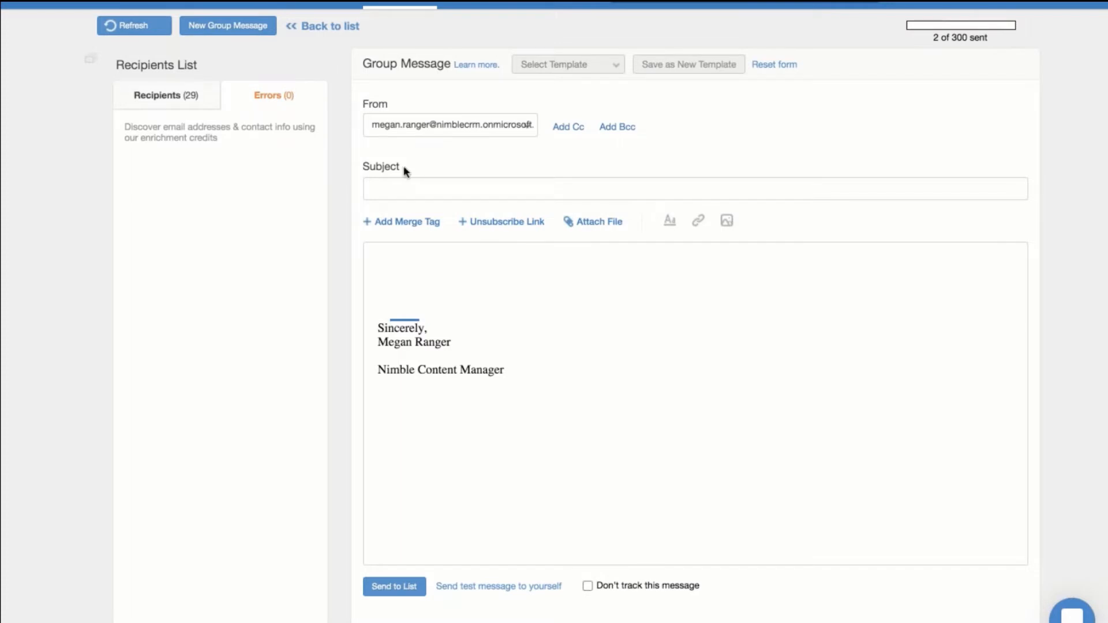
# Send from the second sender address and begin the body with "Hi *|FName|*,"
pyautogui.click(413, 128)
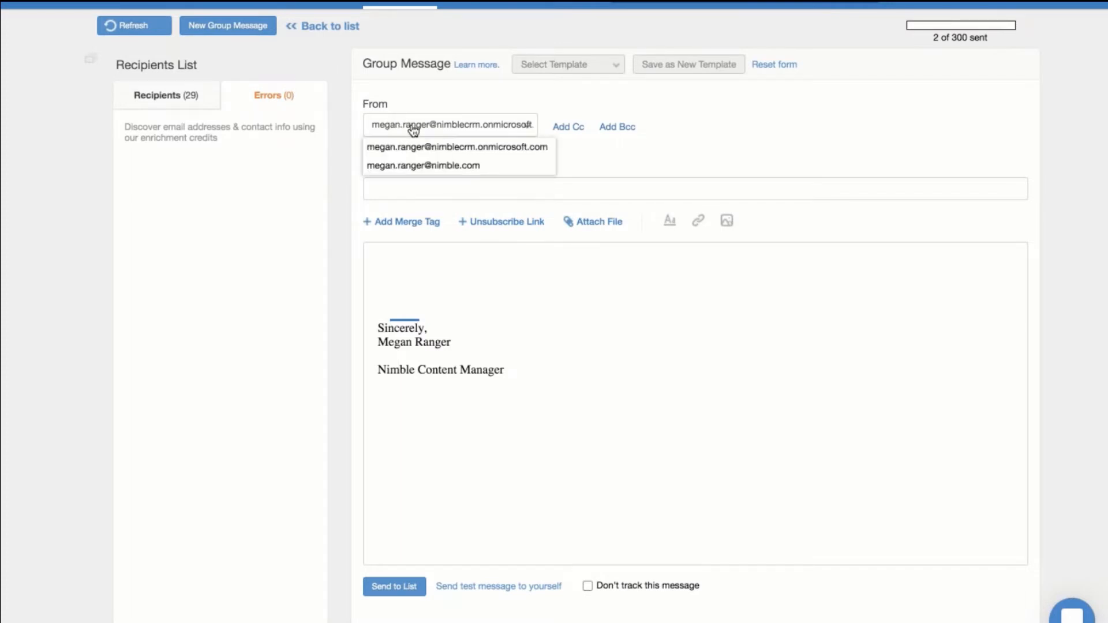
pyautogui.click(430, 168)
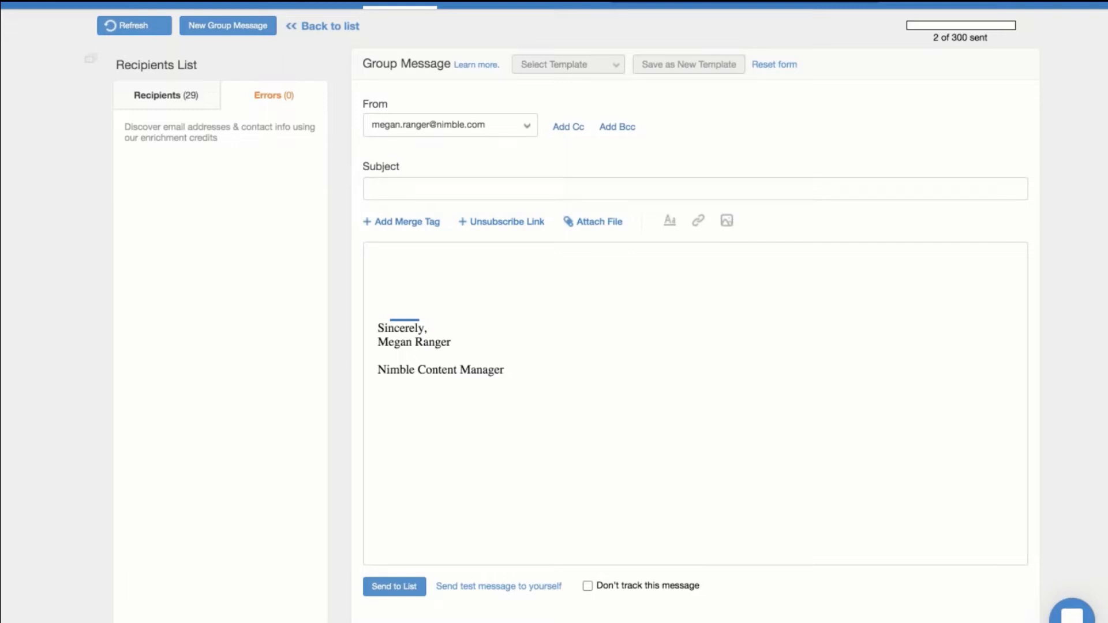
pyautogui.click(430, 266)
pyautogui.write('Hi')
pyautogui.click(423, 229)
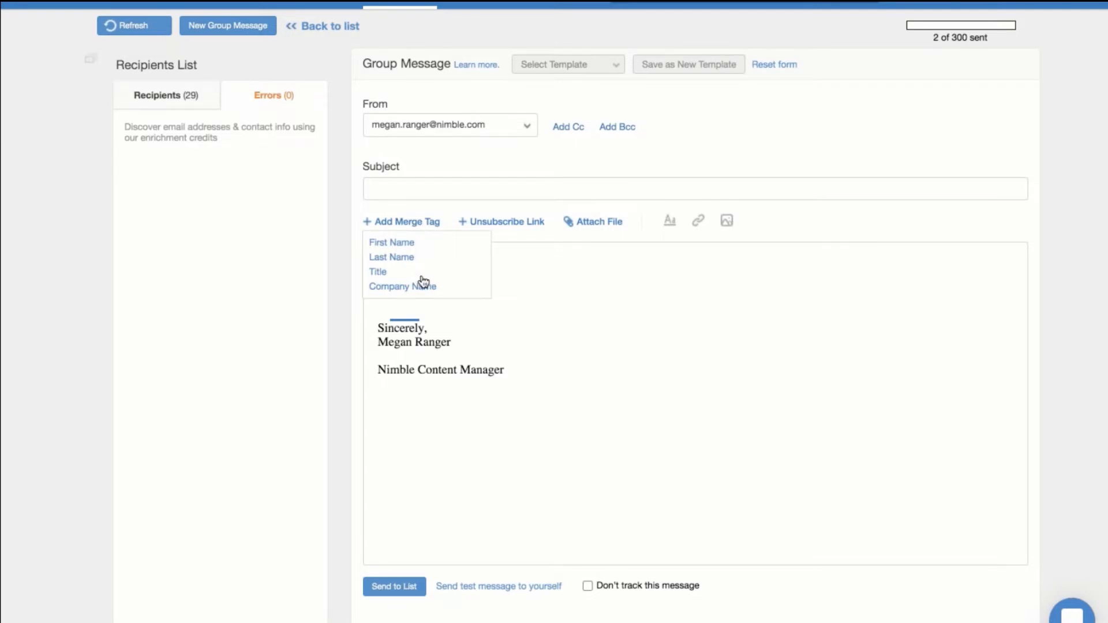
pyautogui.click(421, 242)
pyautogui.write(',')
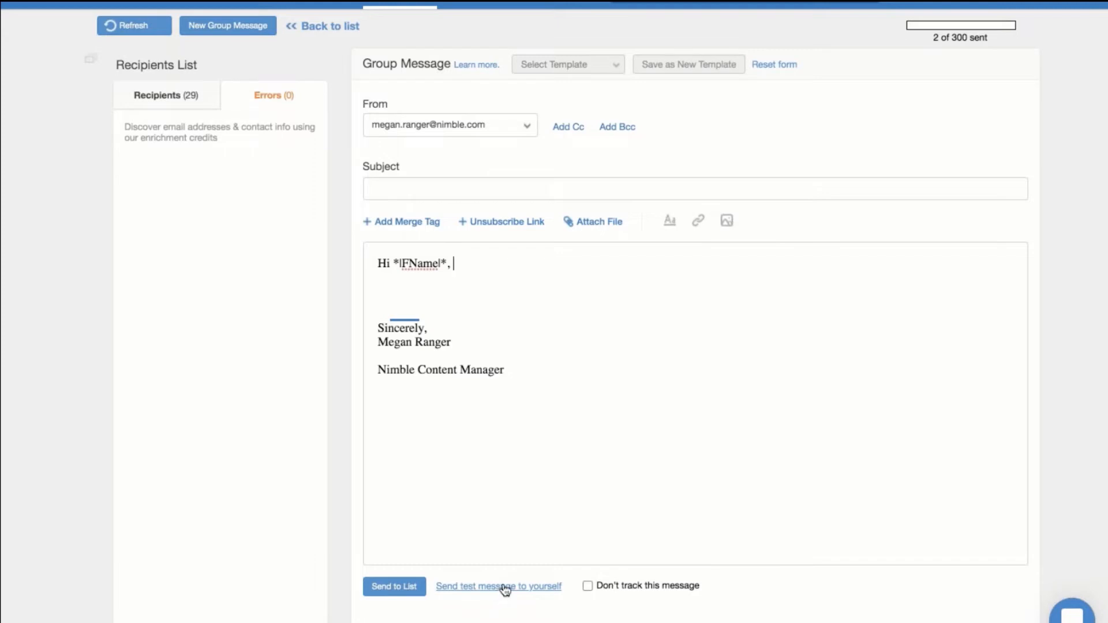
# Toggle Don't track this message off again, then list the saved templates Available to connect? and Test
pyautogui.click(588, 587)
pyautogui.click(587, 586)
pyautogui.click(588, 68)
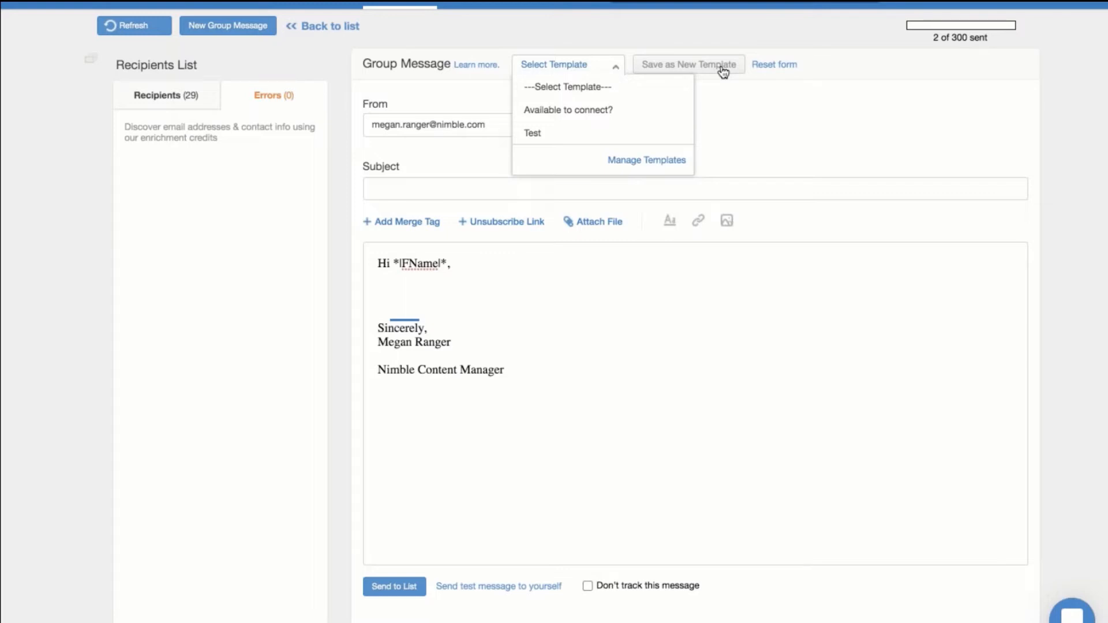
pyautogui.moveTo(576, 133)
# Go to Email Settings in account settings, start a new email template, and close it unsaved
pyautogui.click(1013, 3)
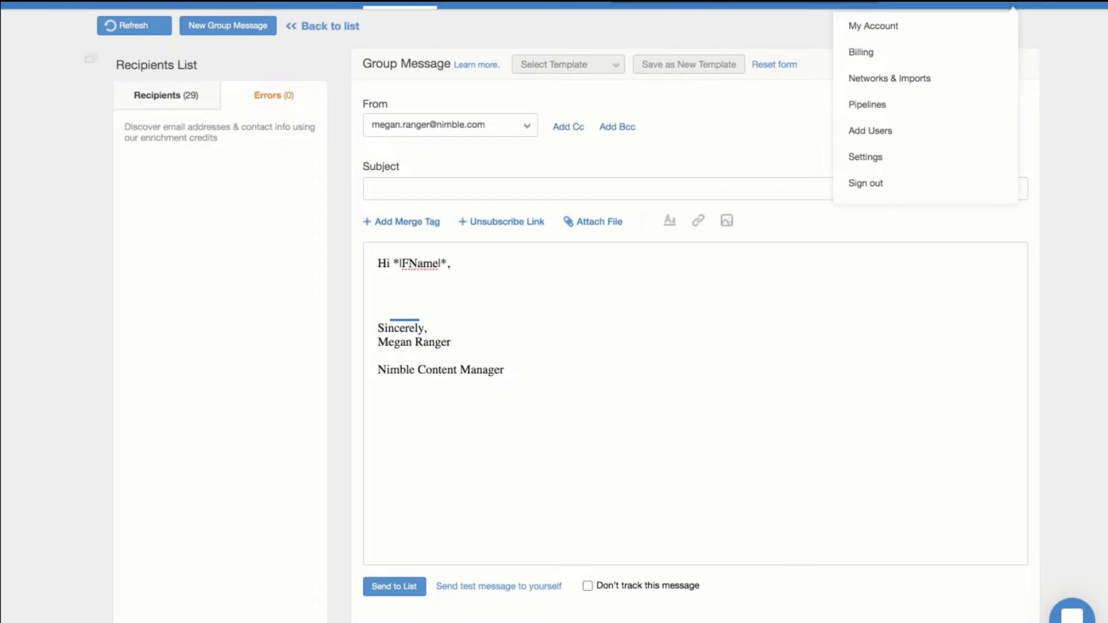
pyautogui.click(924, 170)
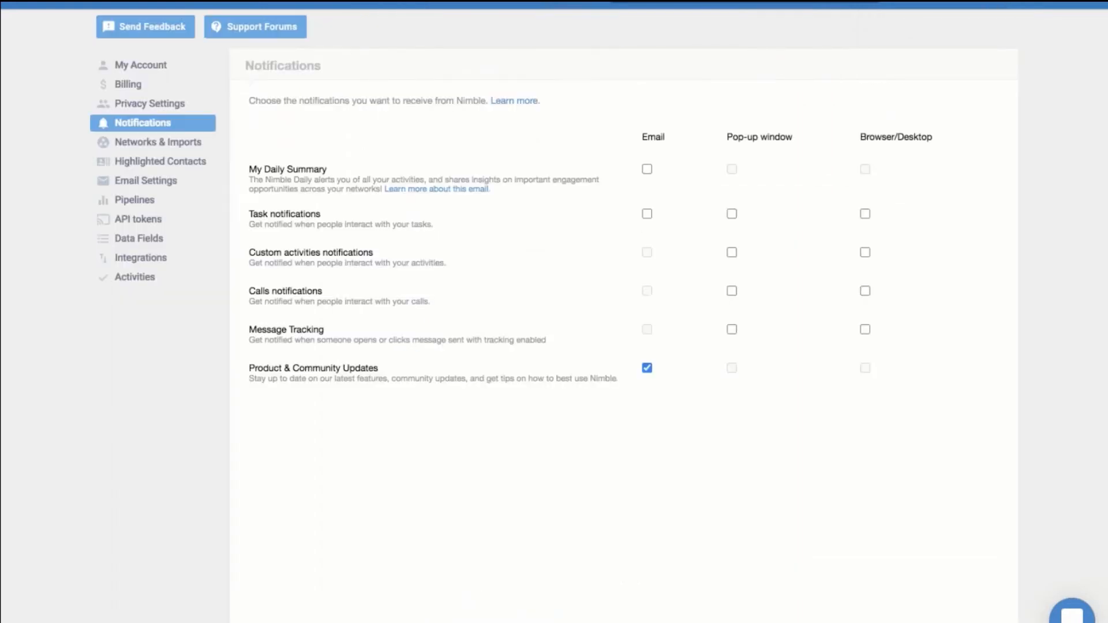
pyautogui.click(175, 182)
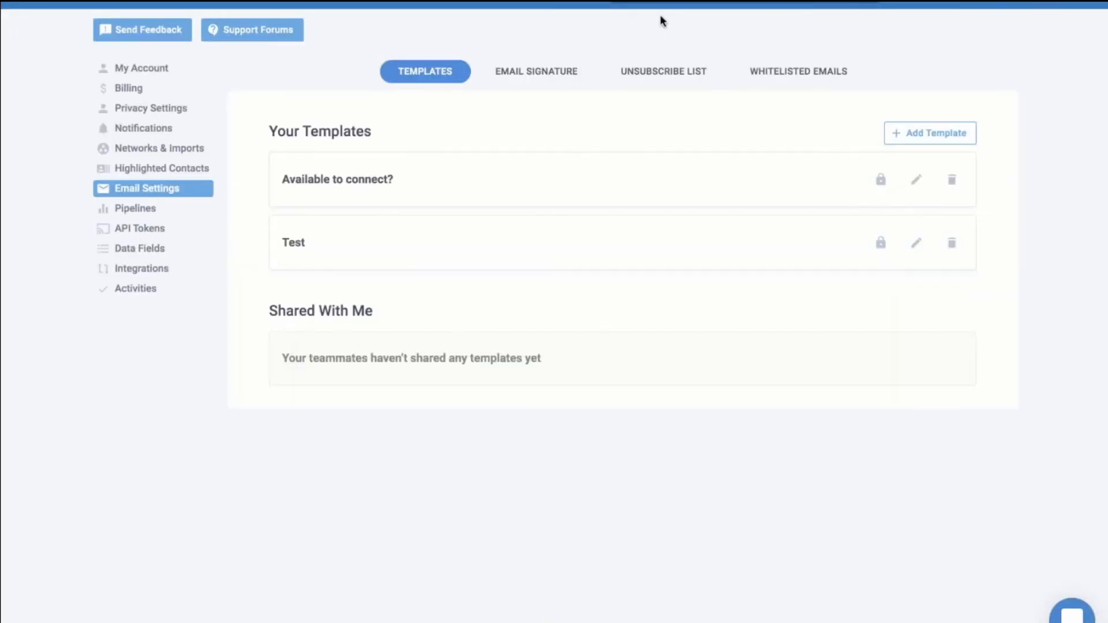
pyautogui.click(946, 145)
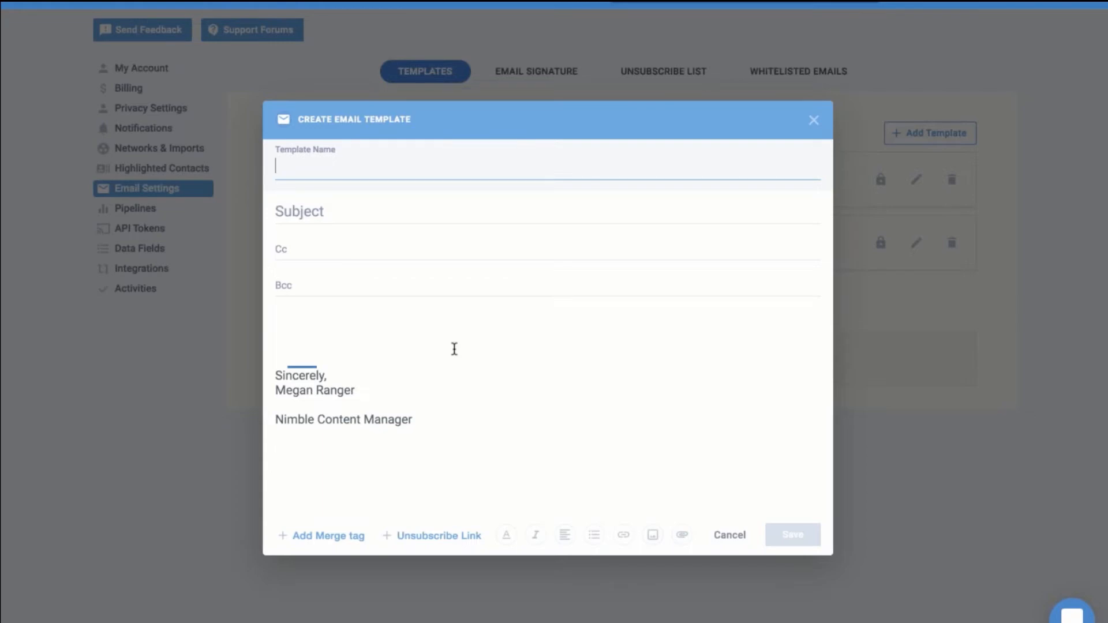
pyautogui.click(814, 121)
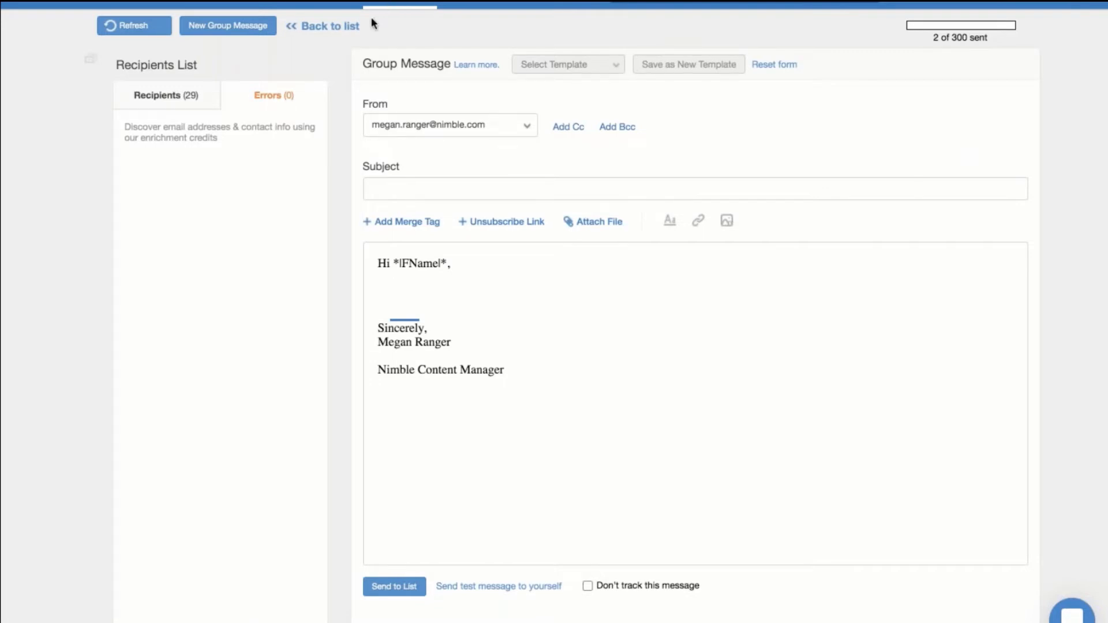
# Go back to the Group Messages list and open the Happy Wednesday! tracking report
pyautogui.click(335, 27)
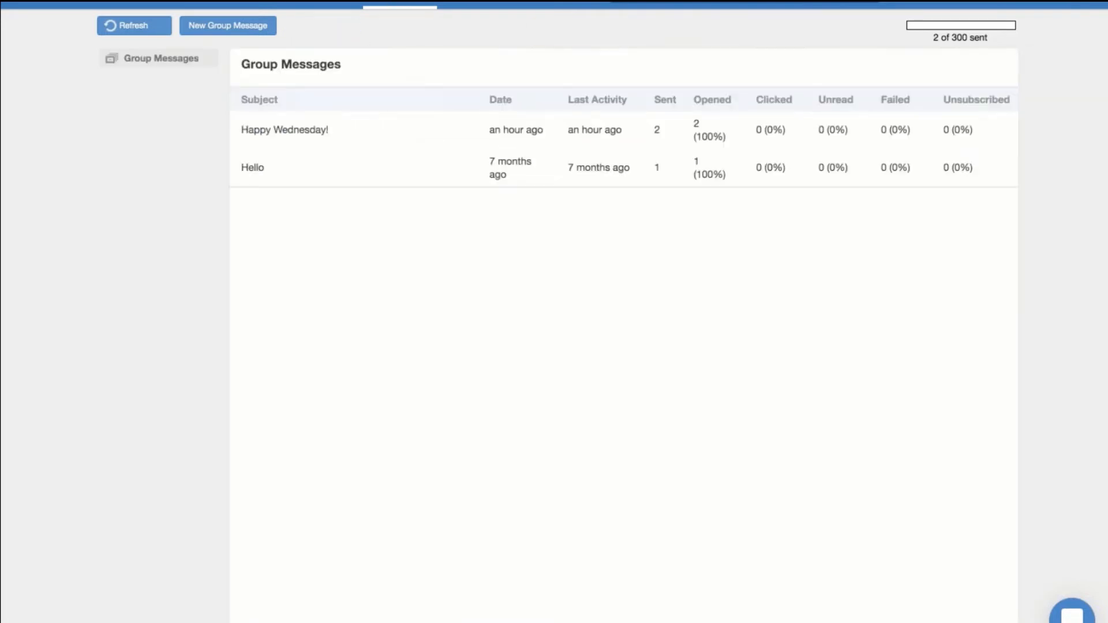
pyautogui.click(321, 132)
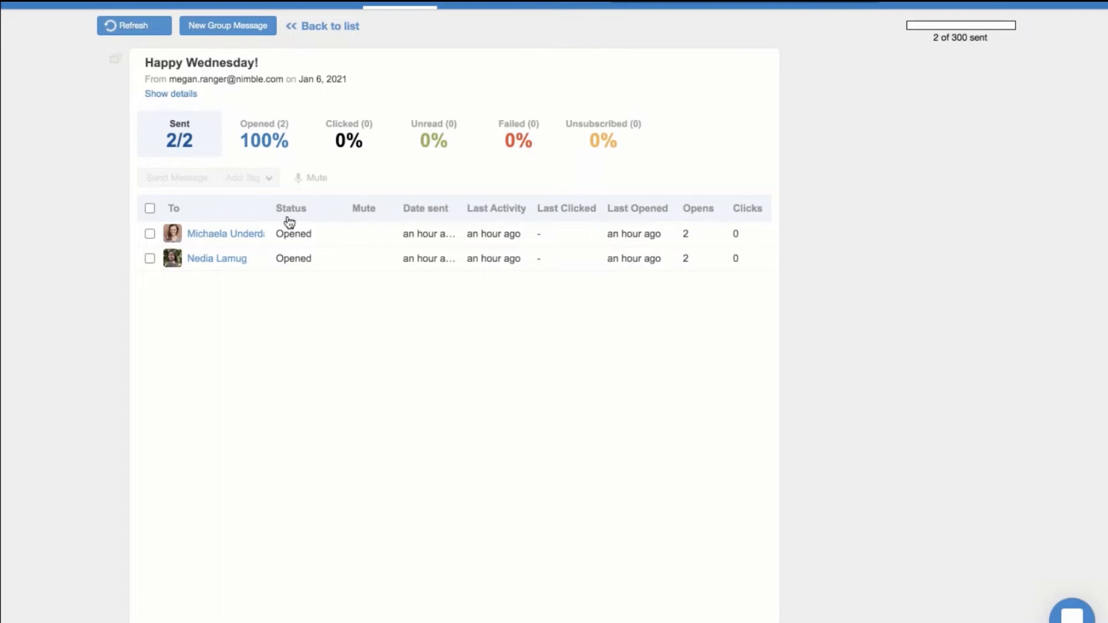
# Select all Happy Wednesday! recipients, open and dismiss Add Tag, then clear the selection
pyautogui.click(150, 208)
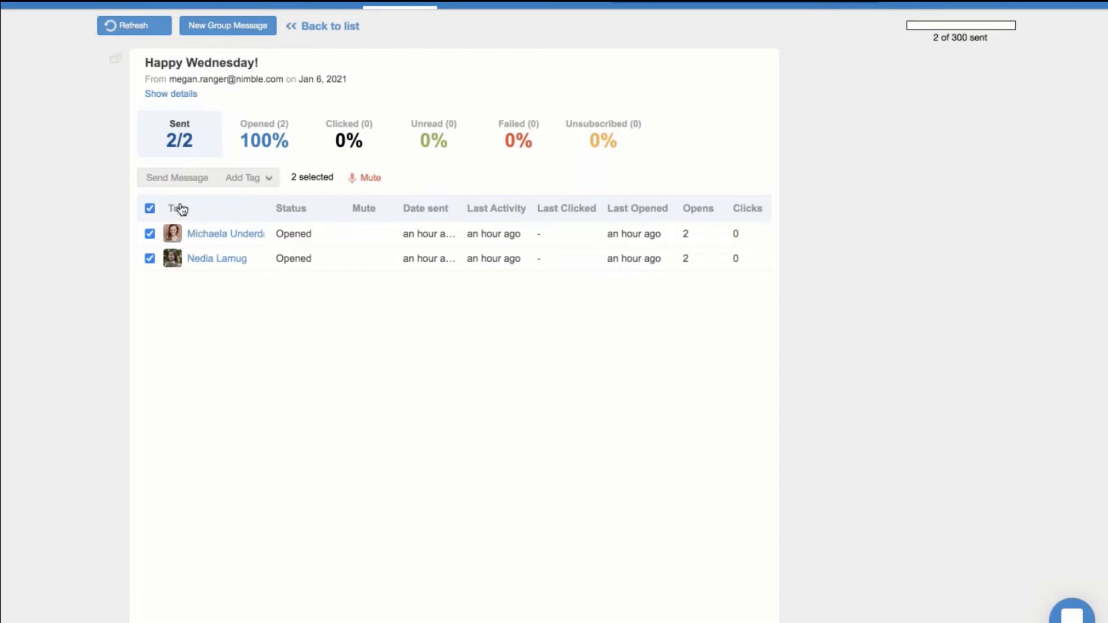
pyautogui.click(259, 185)
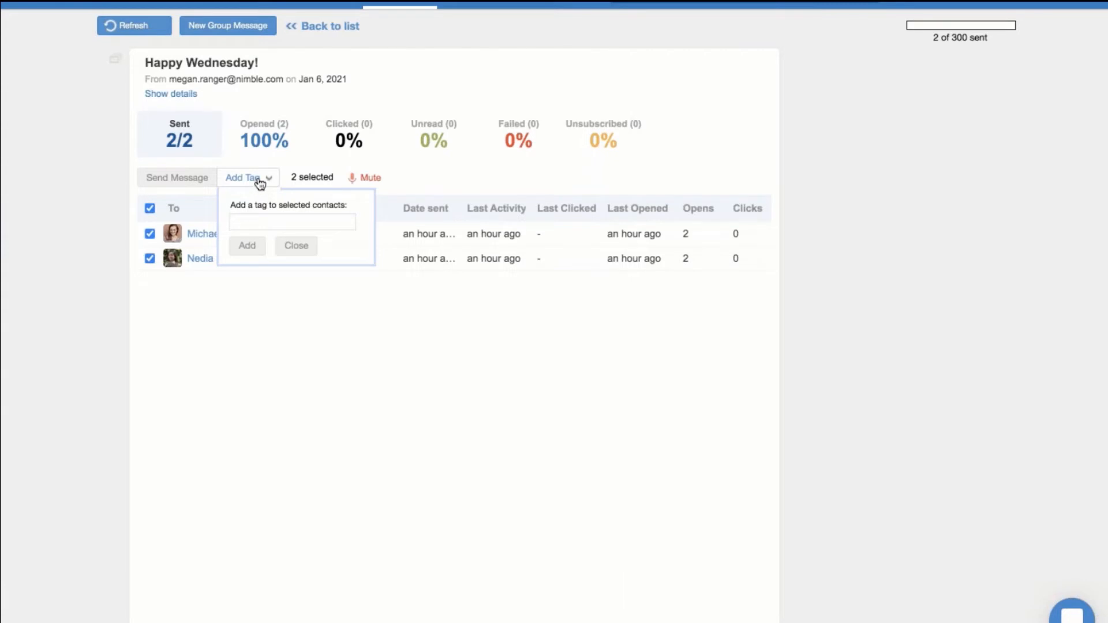
pyautogui.click(296, 246)
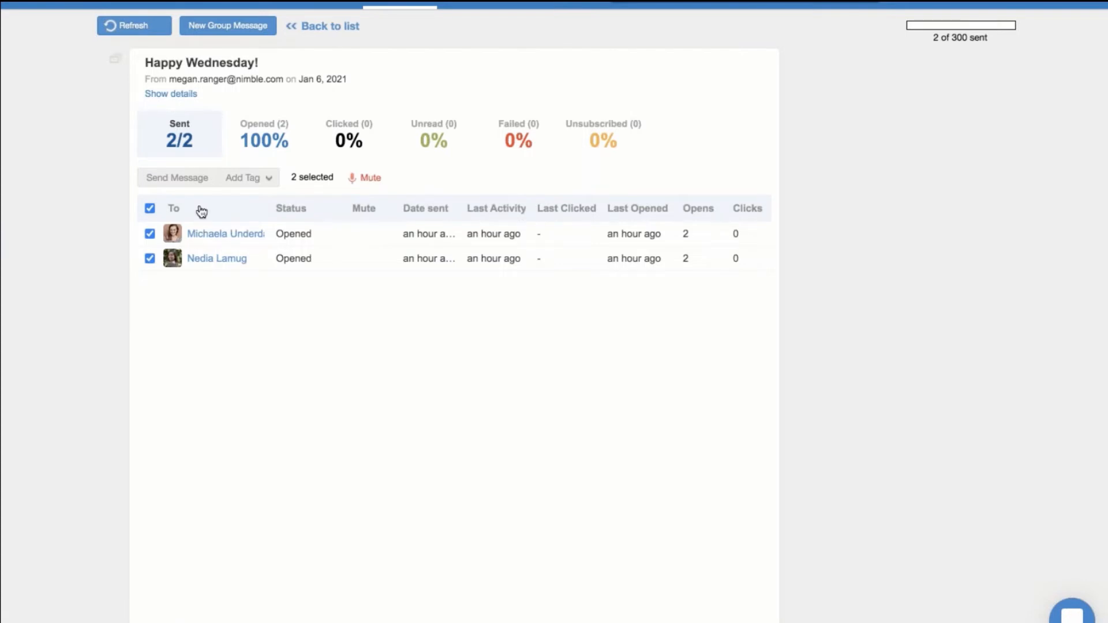
pyautogui.click(151, 209)
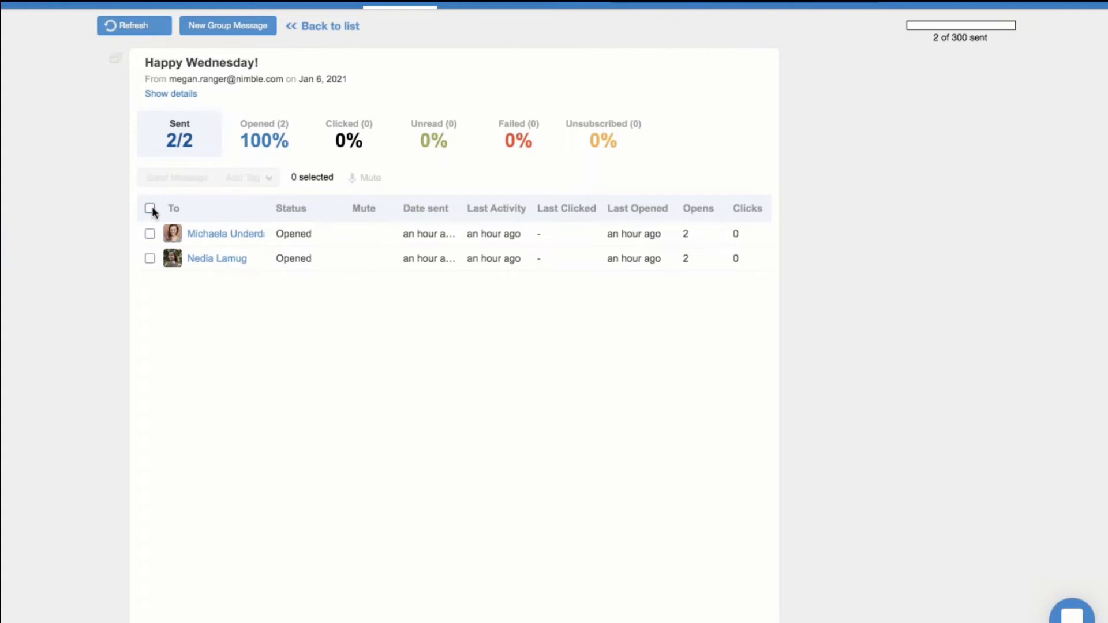
# Select the second recipient, show its Mute options (Unmuted, 24 Hours, 48 Hours, All Time), then the account menu
pyautogui.click(150, 261)
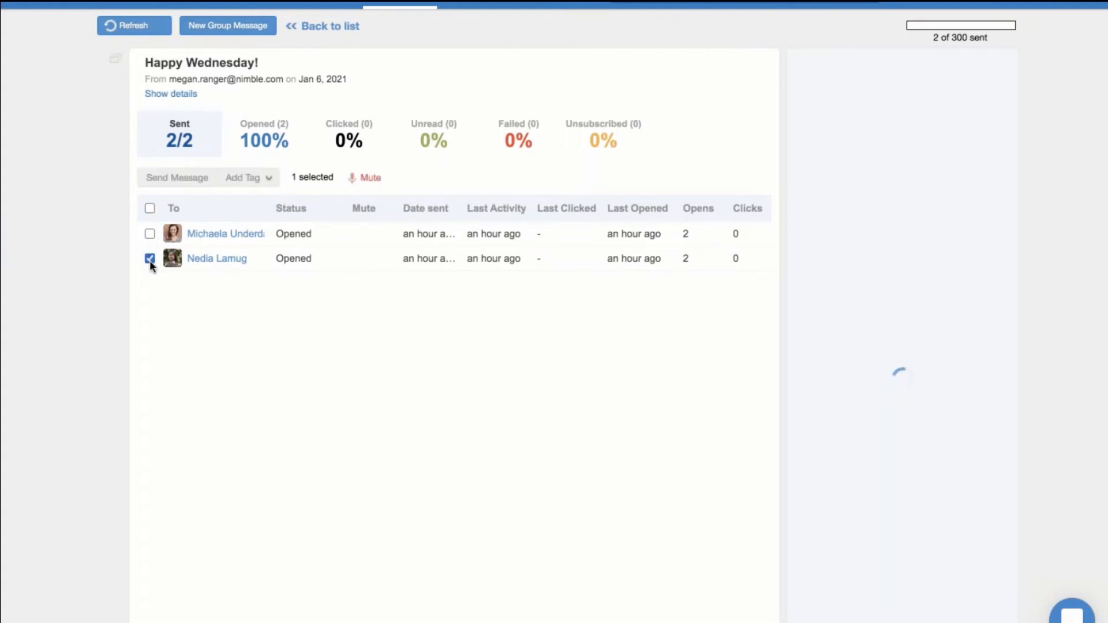
pyautogui.click(367, 180)
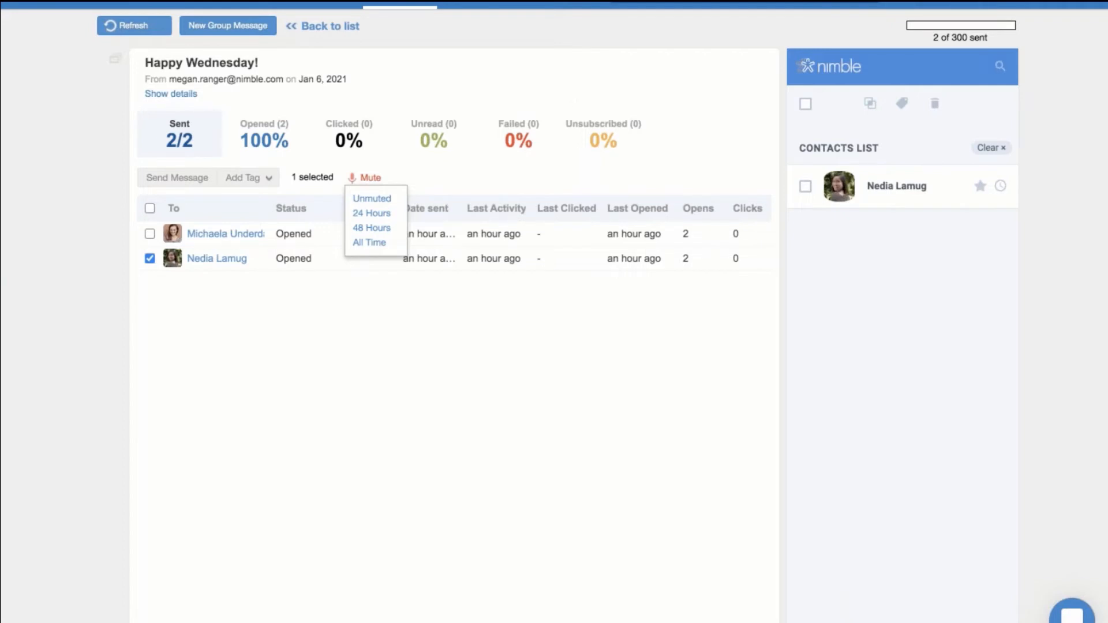
pyautogui.click(1013, 3)
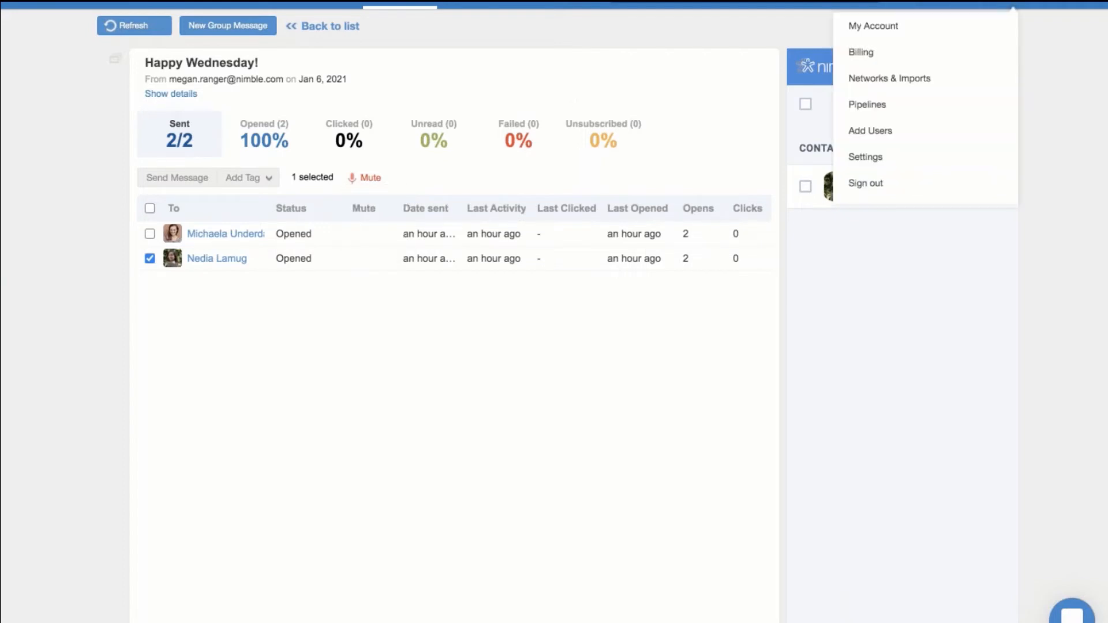
# Enable Browser/Desktop notifications for Message Tracking, allow them in Chrome, then go to Email Settings
pyautogui.click(934, 160)
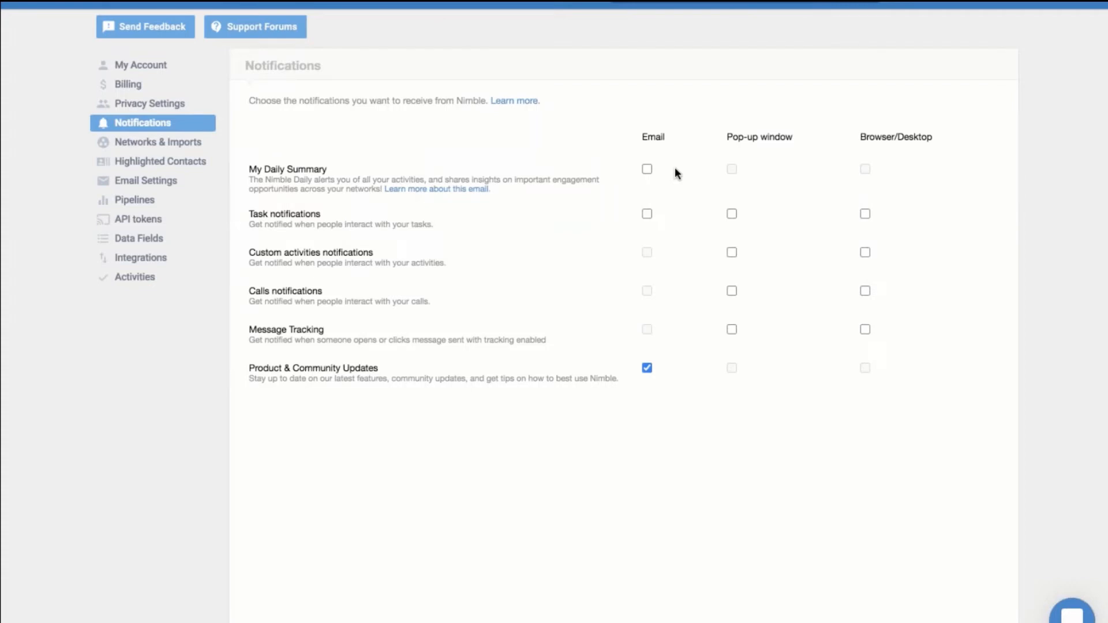
pyautogui.click(864, 330)
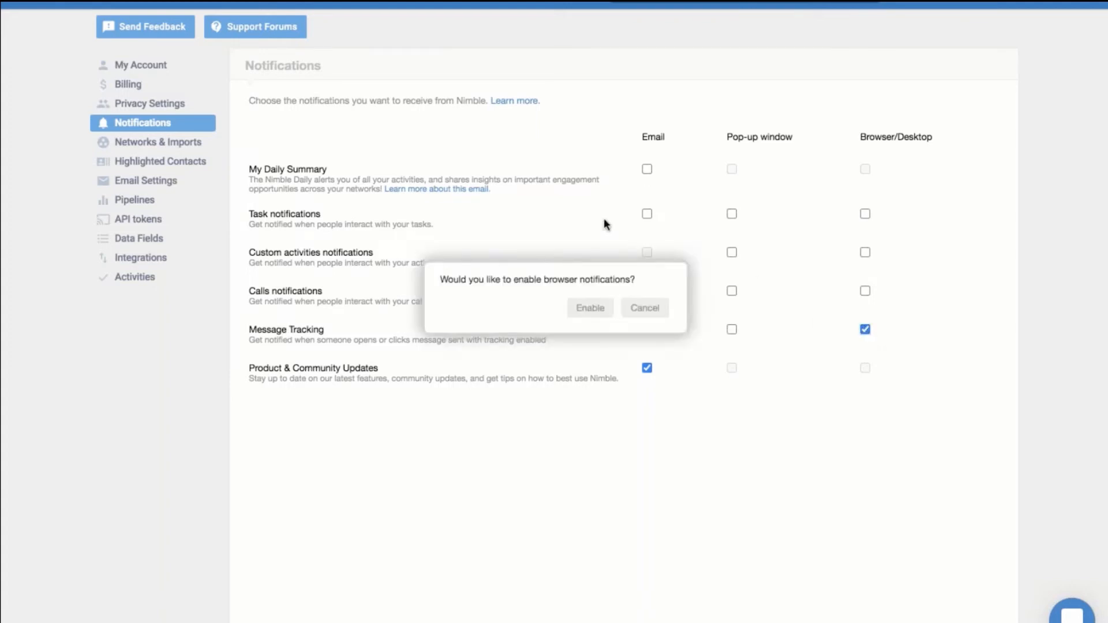
pyautogui.click(599, 309)
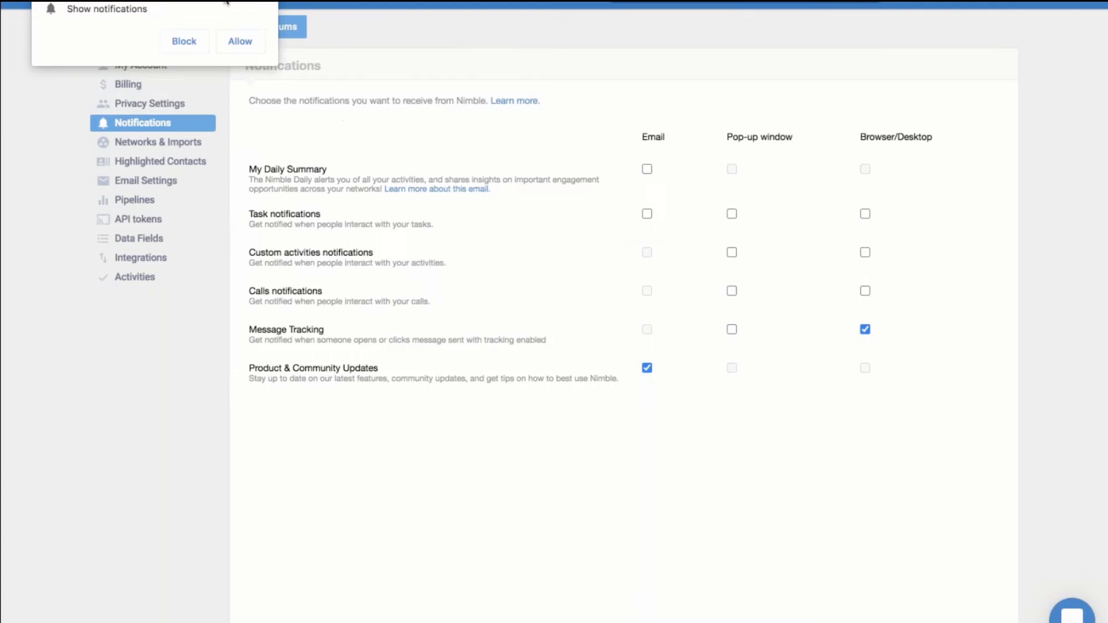
pyautogui.click(249, 39)
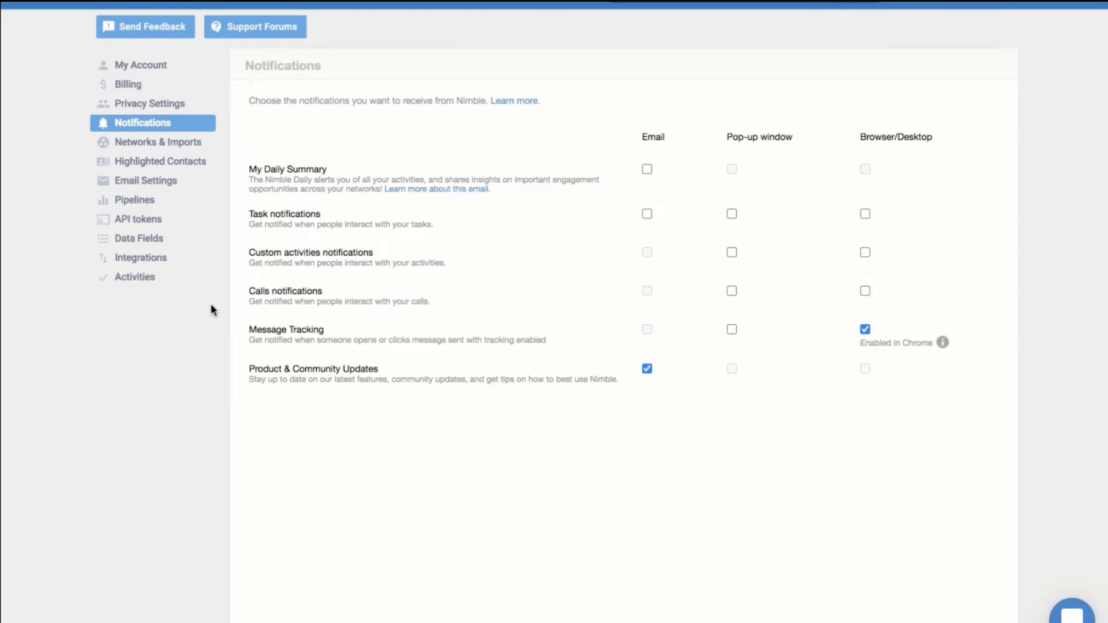
pyautogui.click(169, 191)
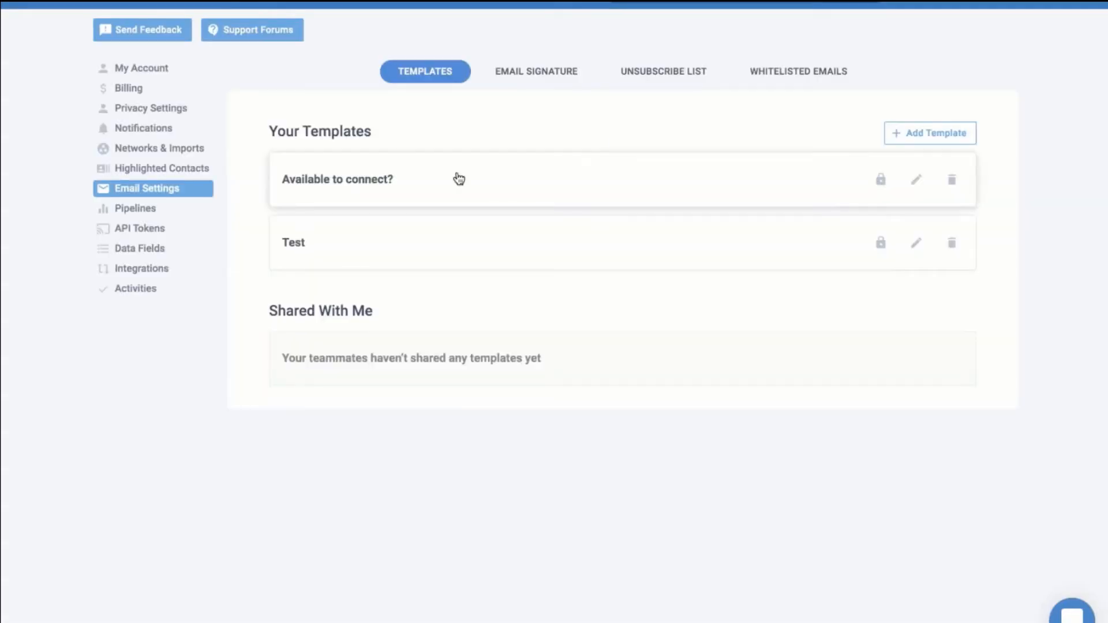
# Check the Email Signature text, then view the empty Unsubscribe List
pyautogui.click(547, 73)
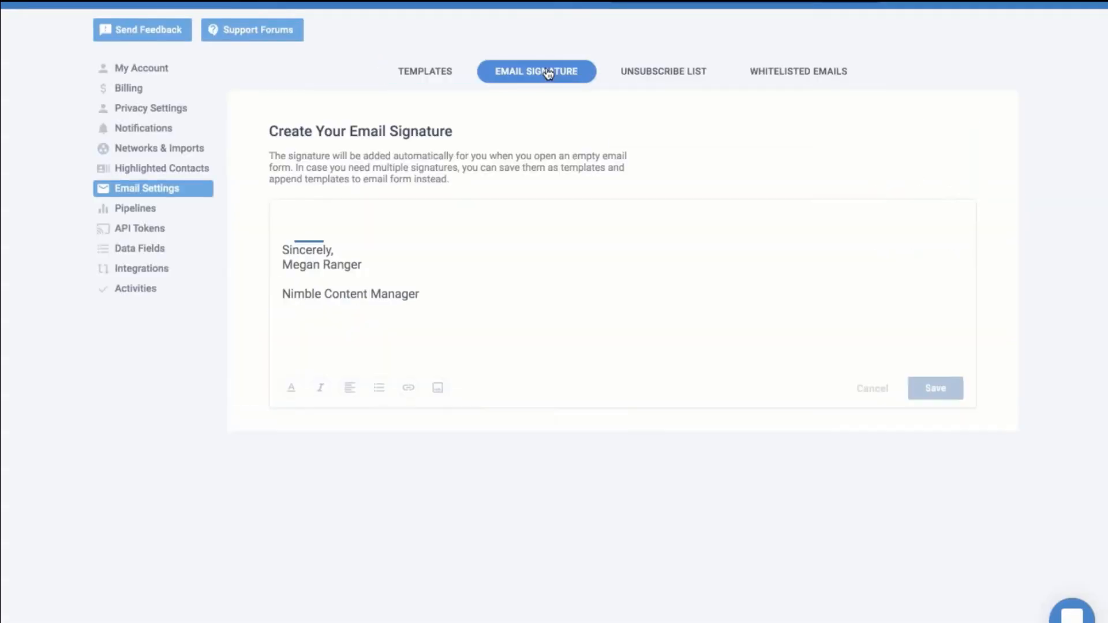
pyautogui.click(554, 272)
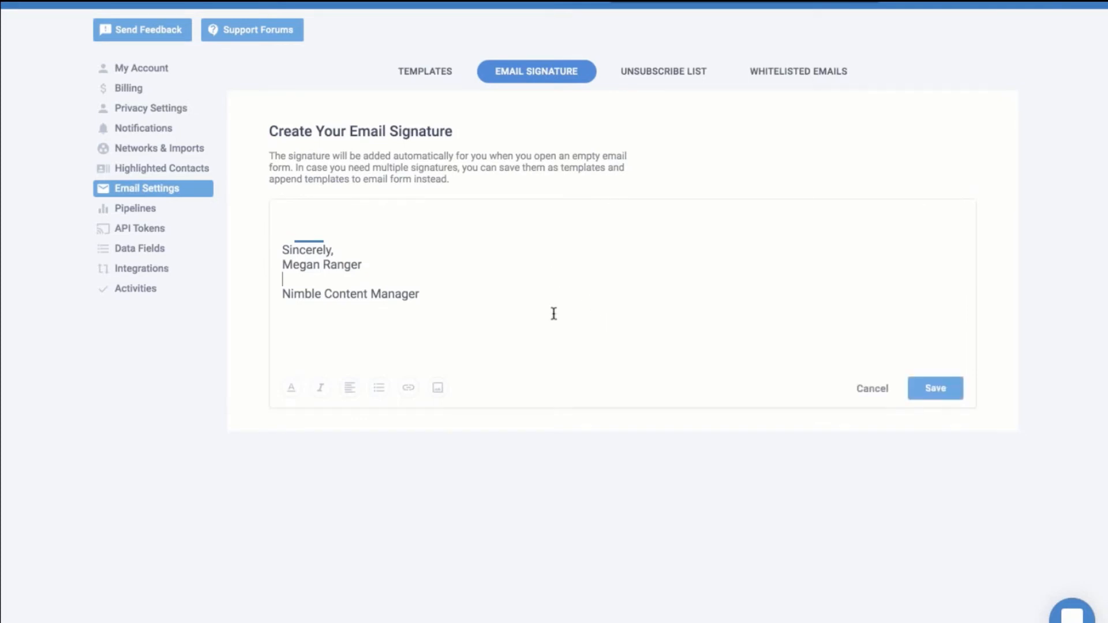
pyautogui.click(654, 73)
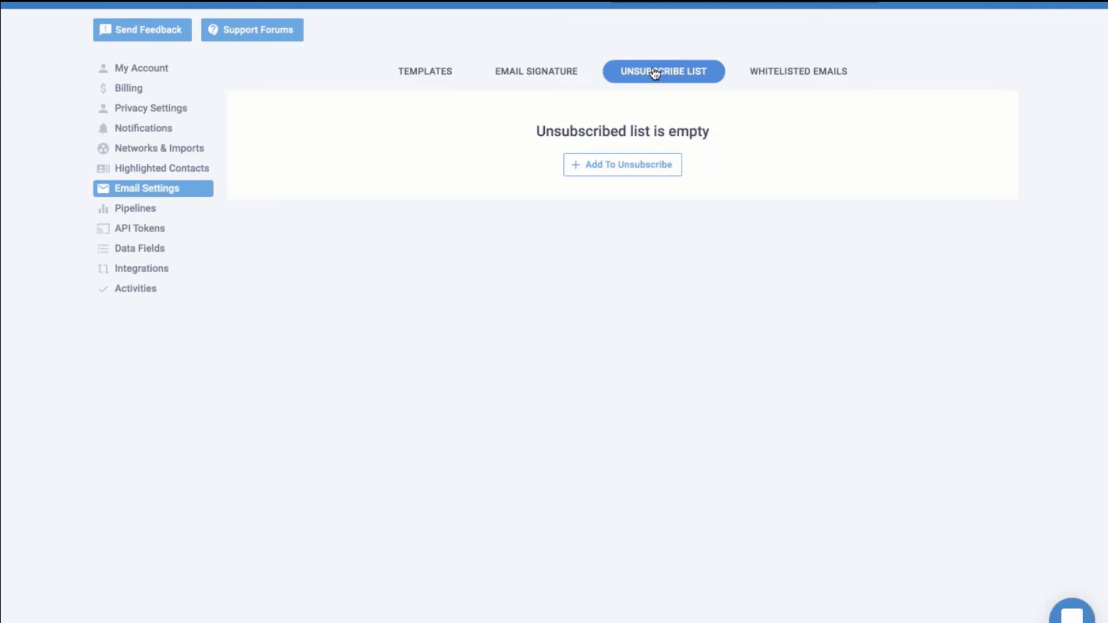
# Confirm Whitelisted Emails is empty, then go to the Messages inbox
pyautogui.click(806, 86)
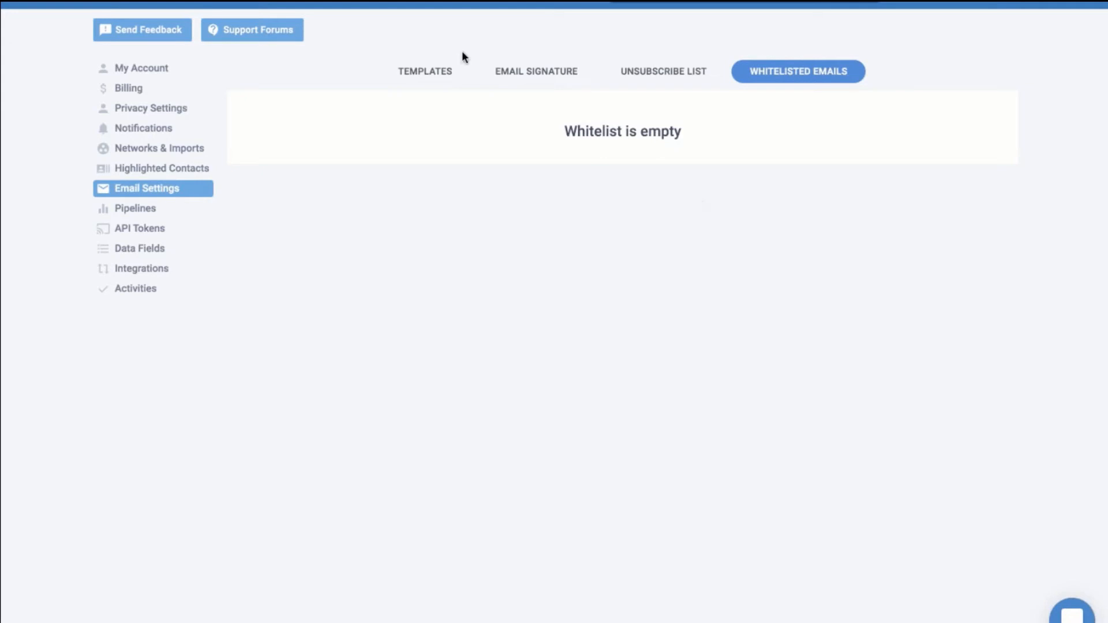
pyautogui.click(326, 3)
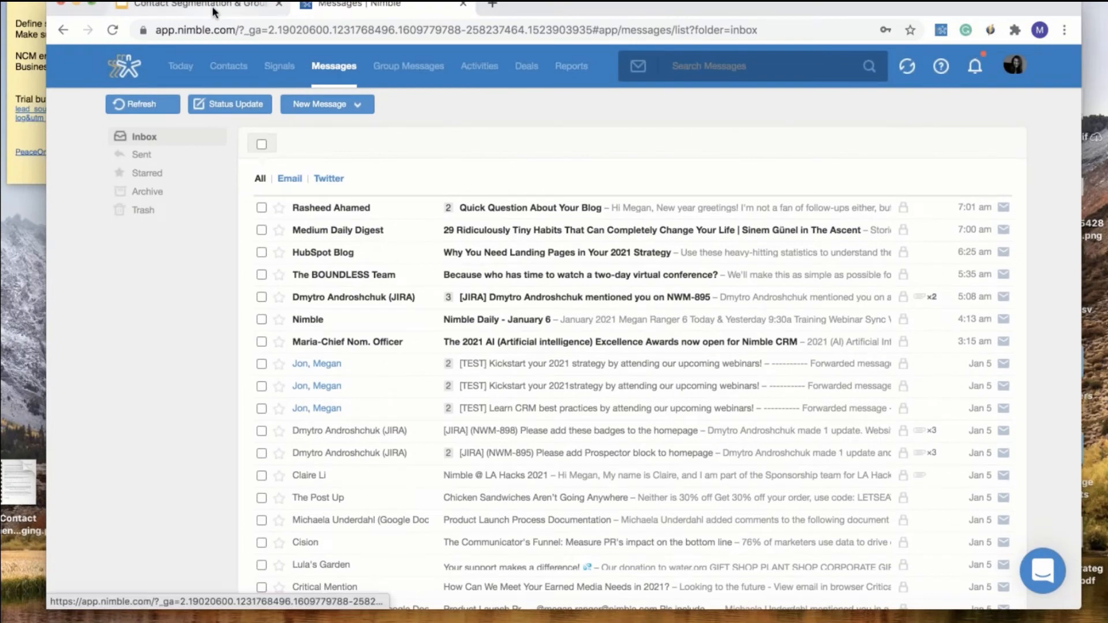
# Present slide 3, 'Next Training Webinars', of the Contact Segmentation & Group Messaging deck
pyautogui.click(212, 5)
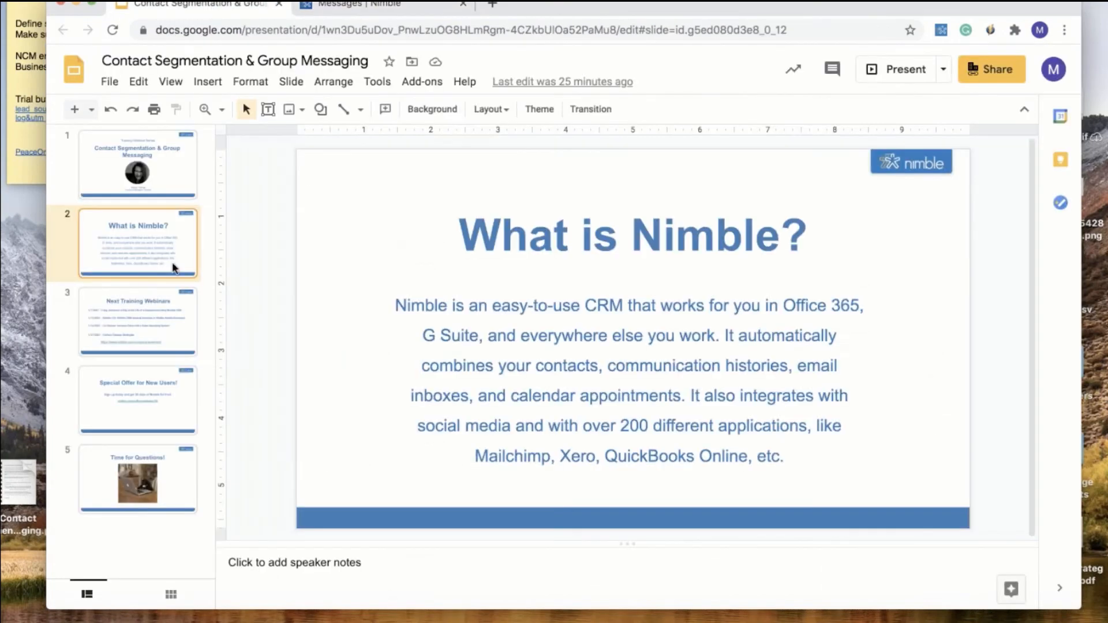
pyautogui.click(172, 323)
pyautogui.click(875, 69)
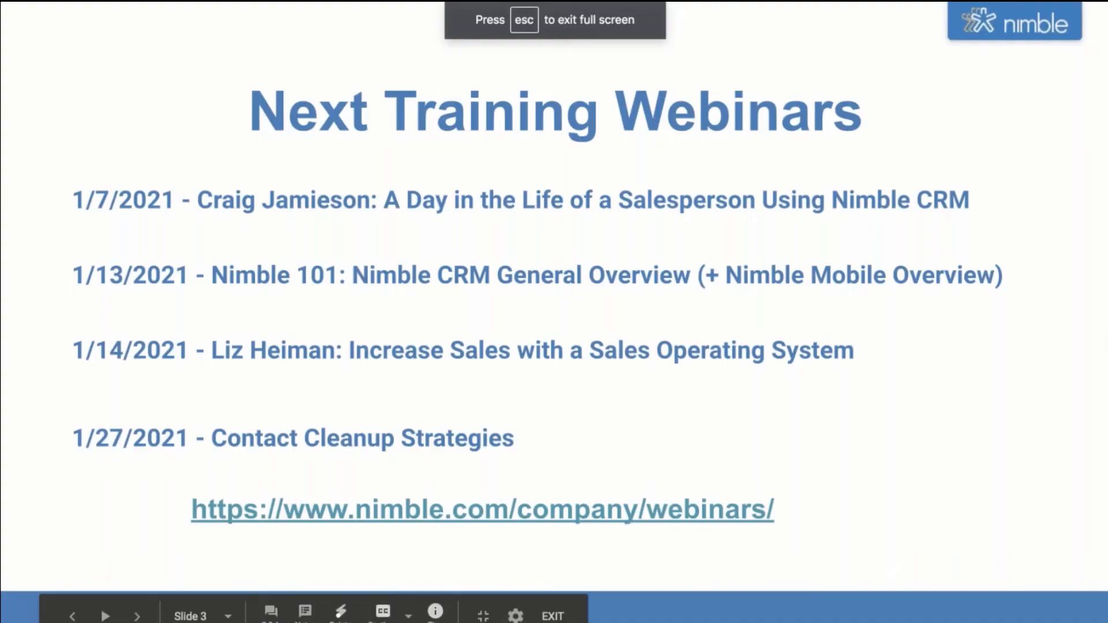
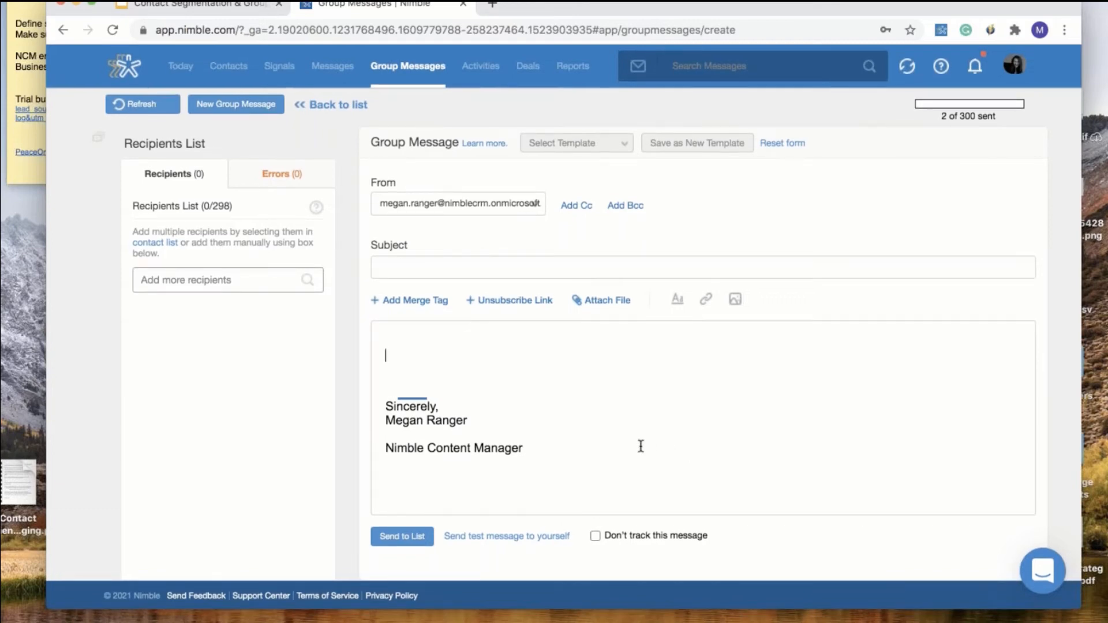
pyautogui.click(523, 307)
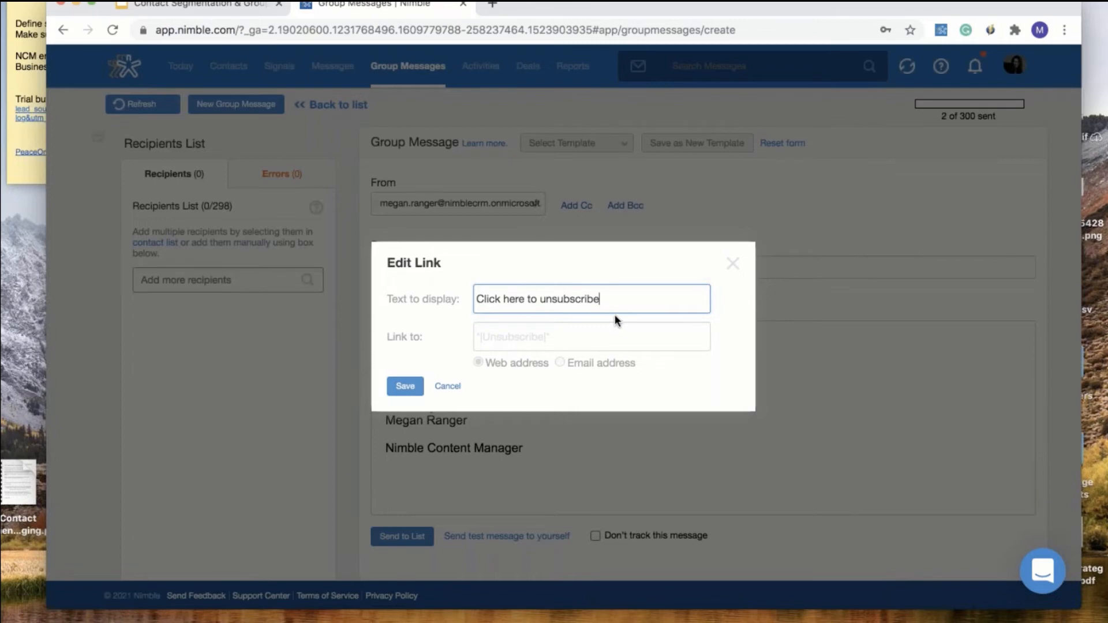
pyautogui.tripleClick(527, 299)
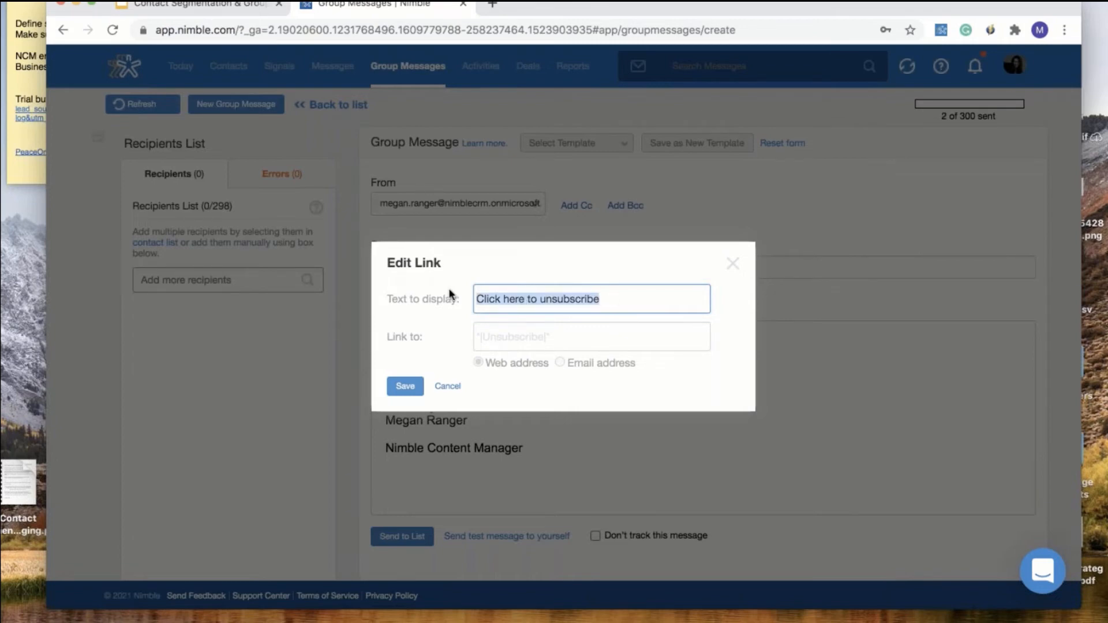
pyautogui.click(521, 331)
pyautogui.tripleClick(521, 332)
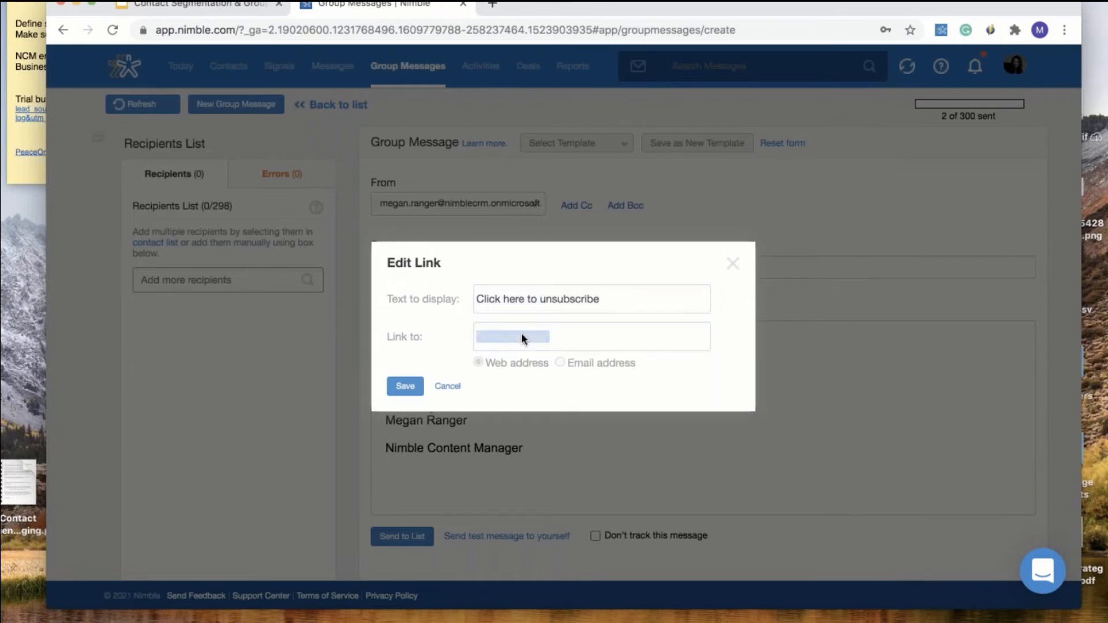
pyautogui.click(733, 264)
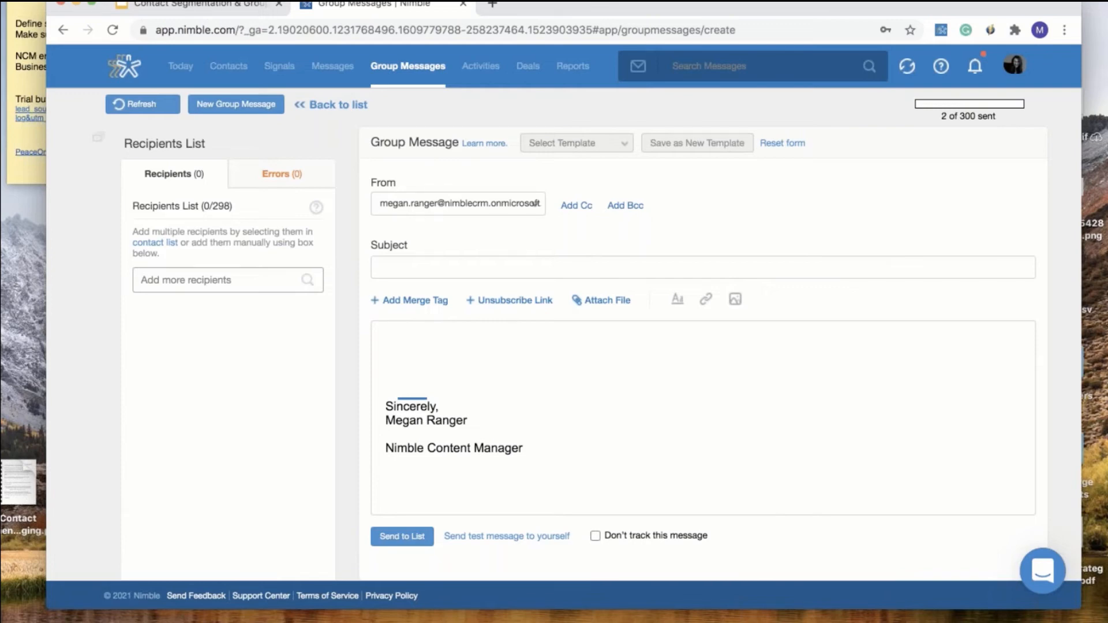
pyautogui.click(565, 351)
pyautogui.click(1016, 65)
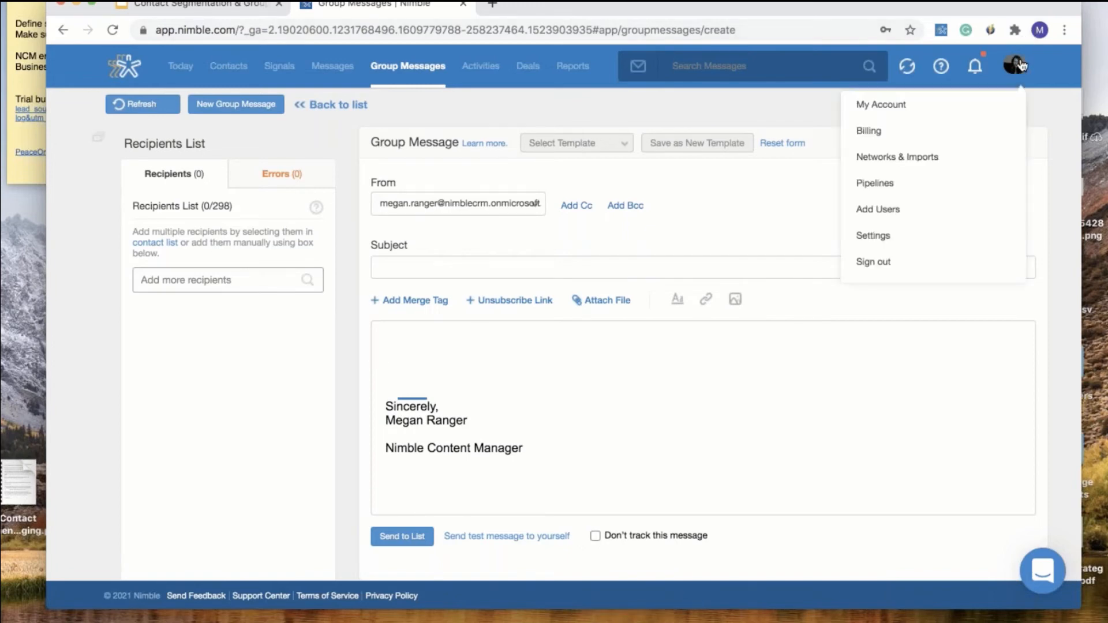
pyautogui.click(920, 234)
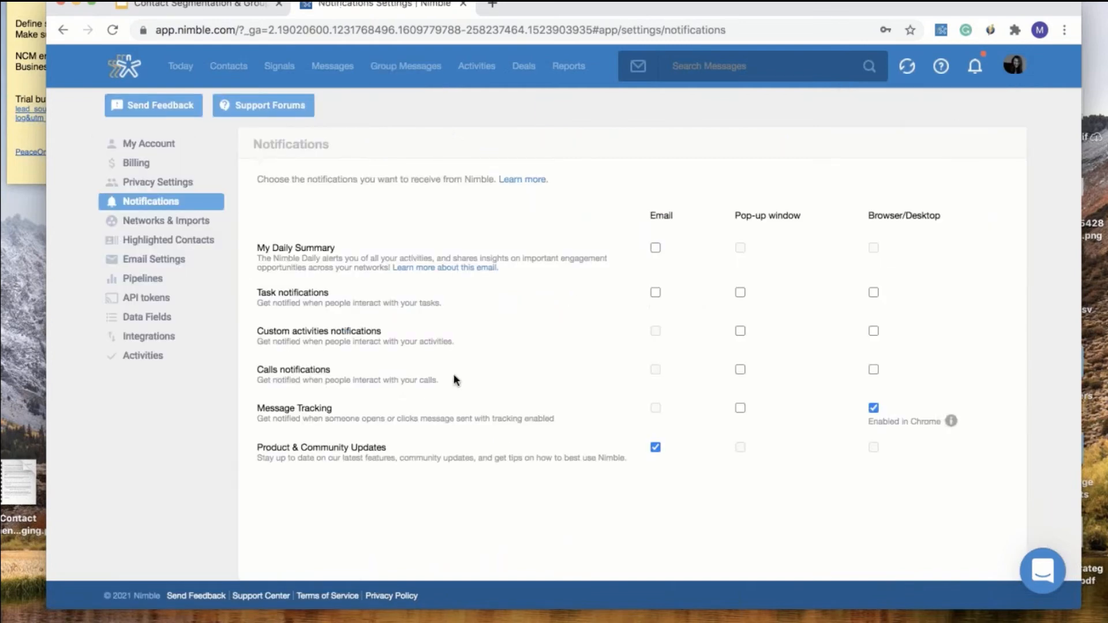
pyautogui.click(174, 259)
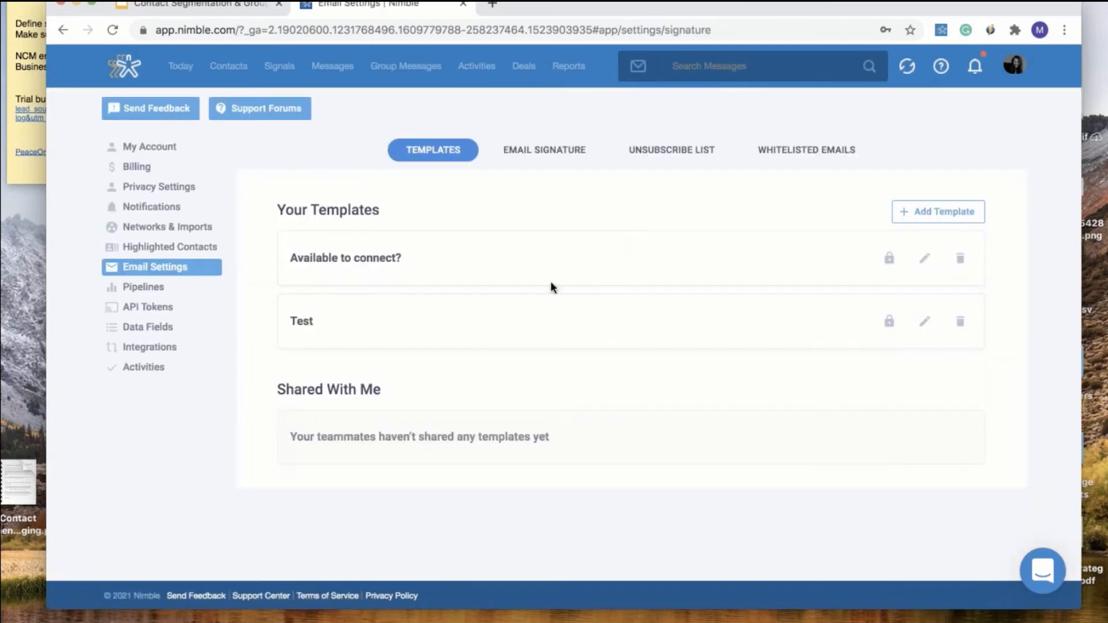
pyautogui.click(540, 149)
pyautogui.click(736, 341)
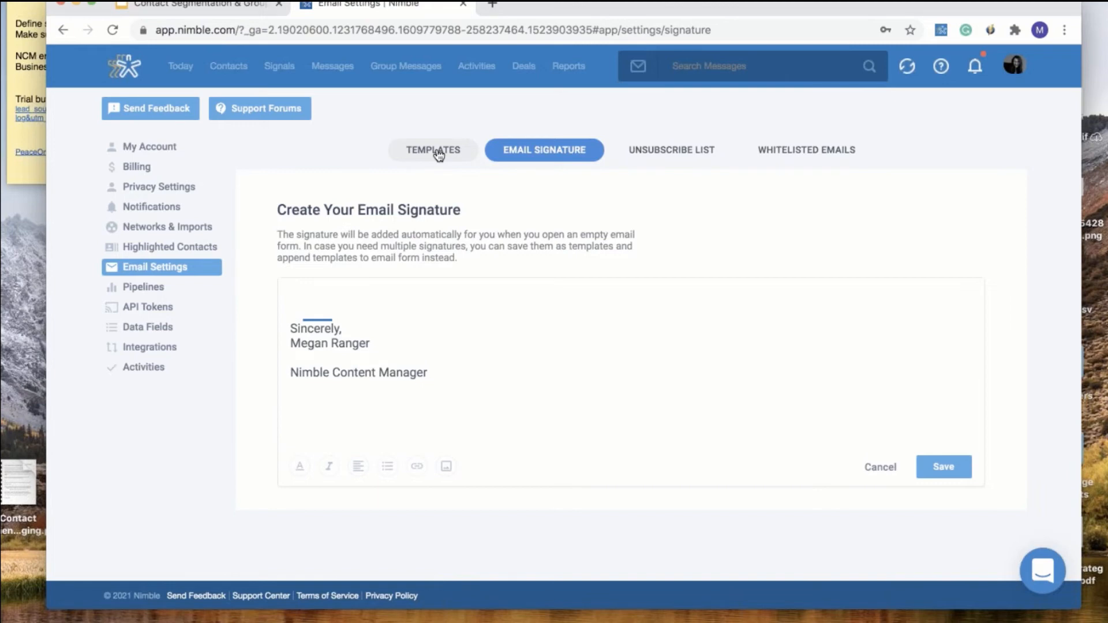
pyautogui.click(397, 69)
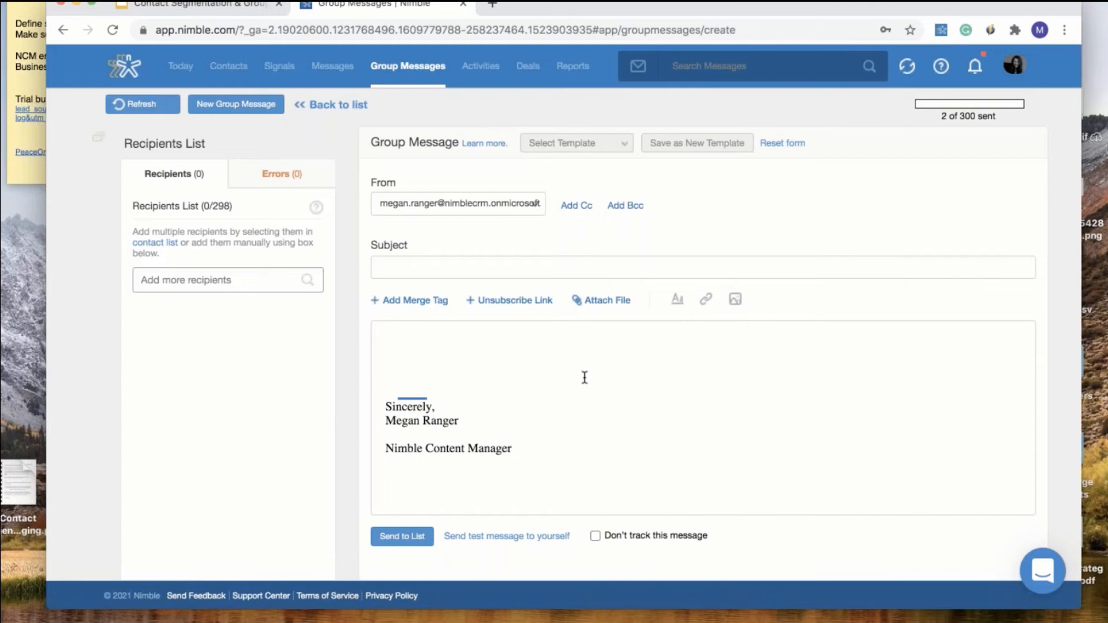
# Reopen the Unsubscribe Link editor and close it without changing the link
pyautogui.click(485, 300)
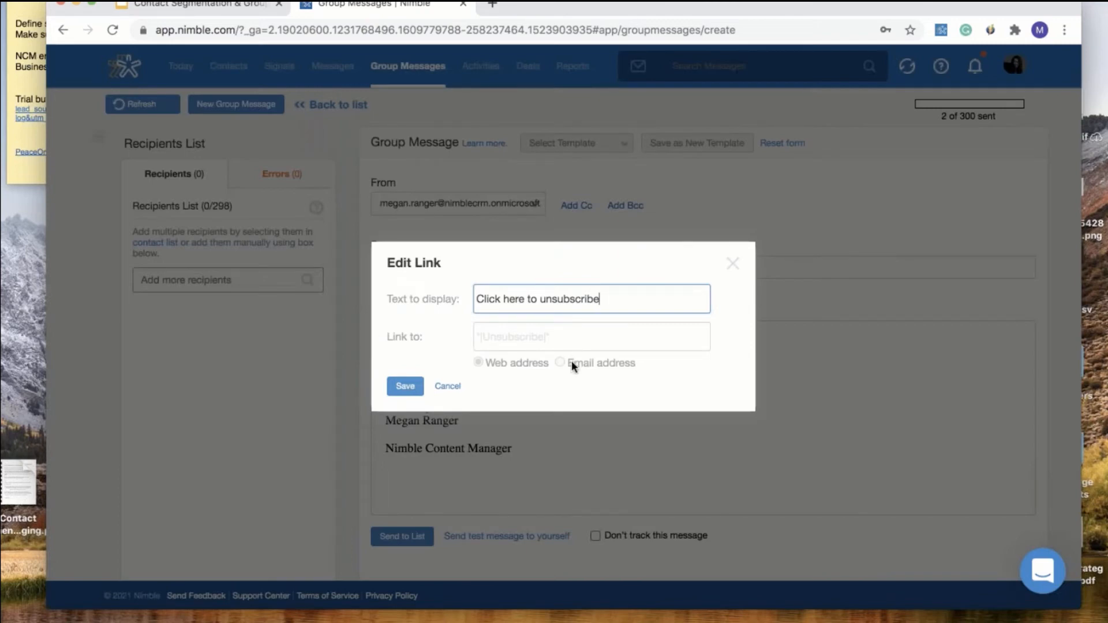
pyautogui.click(573, 346)
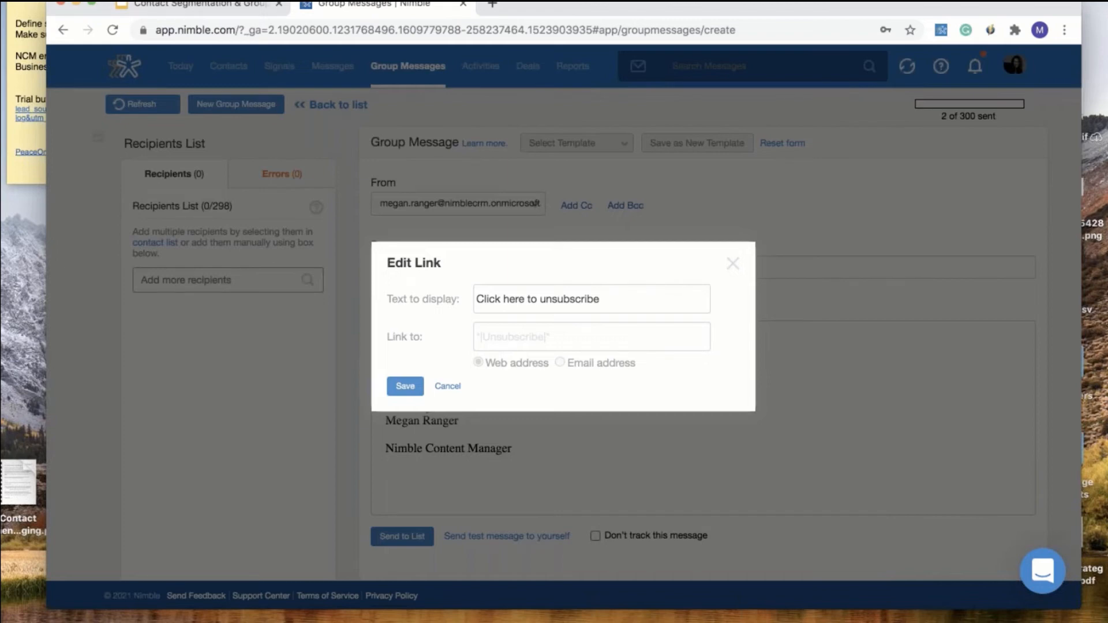
pyautogui.click(734, 271)
# From the group messages list, open the Happy Wednesday! results and select both recipients
pyautogui.click(348, 105)
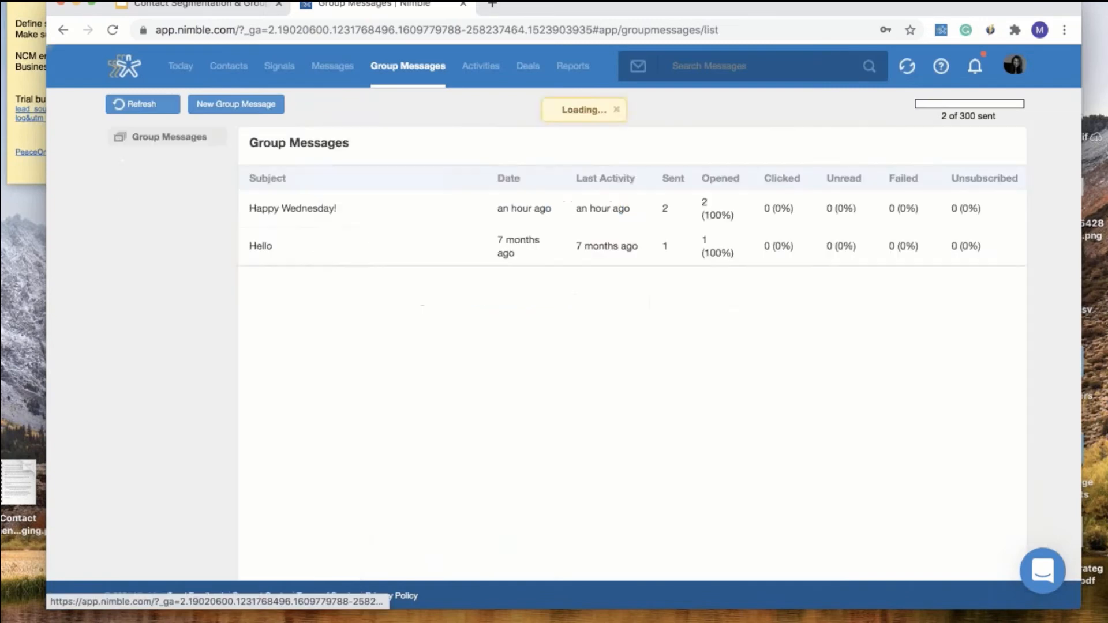
pyautogui.click(292, 205)
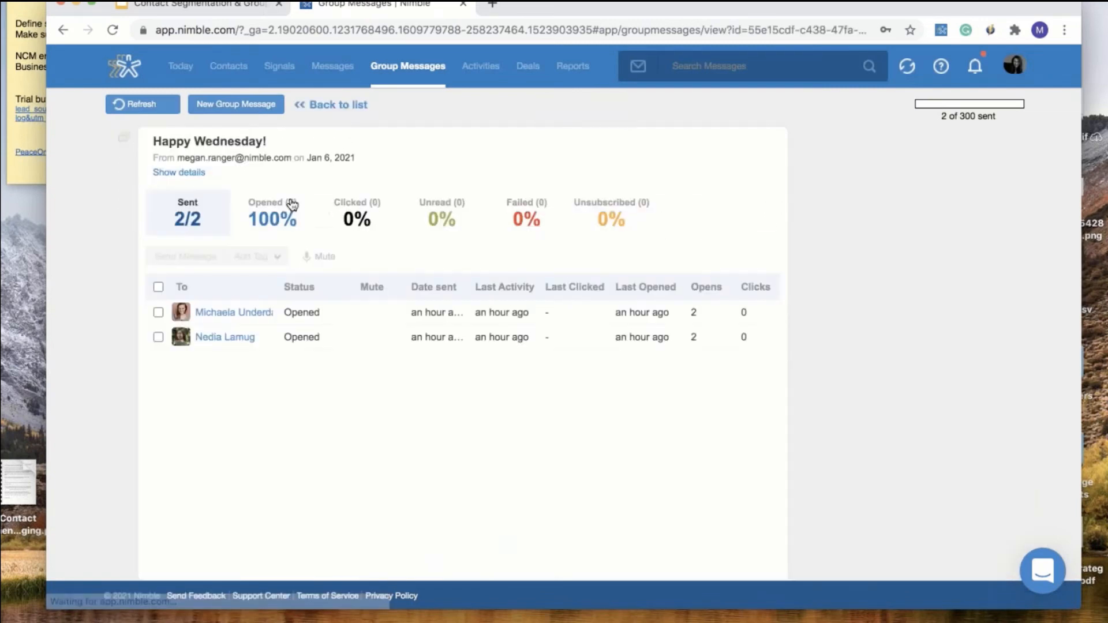
pyautogui.click(158, 287)
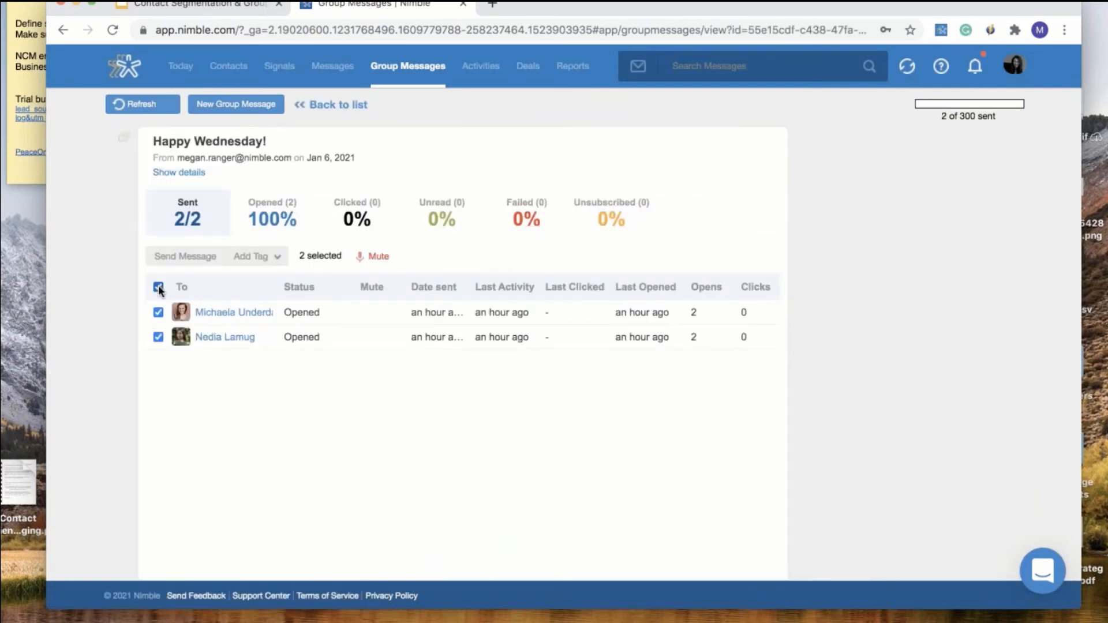
# Add the tag 'Wednesday Outreach 1.6.21' to the selected recipients
pyautogui.click(267, 264)
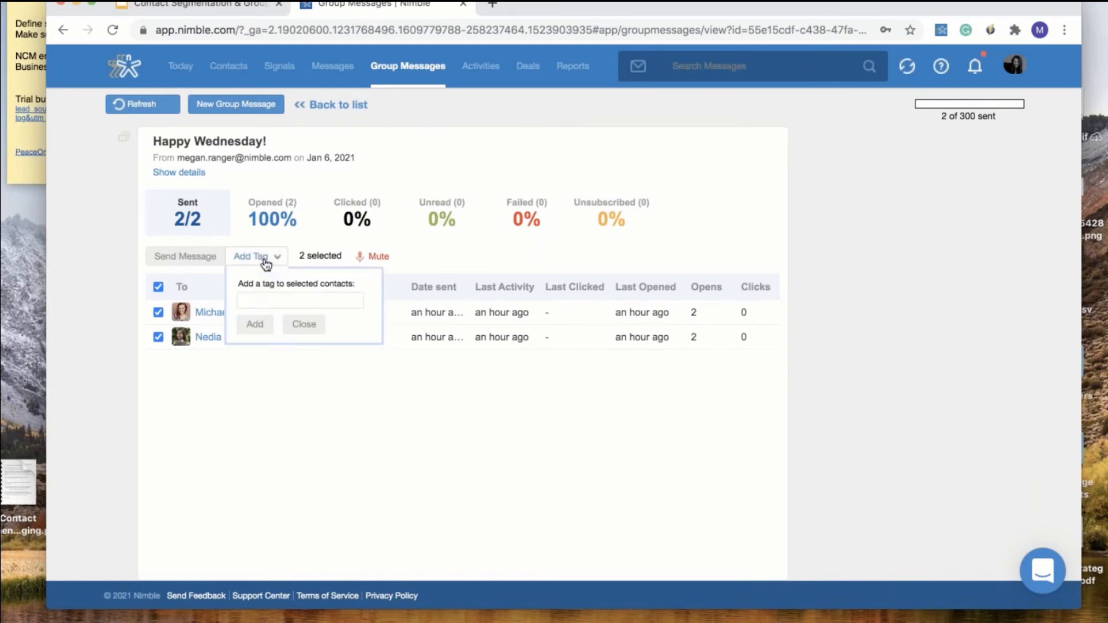
pyautogui.click(259, 299)
pyautogui.write('Wednesday Outreaach')
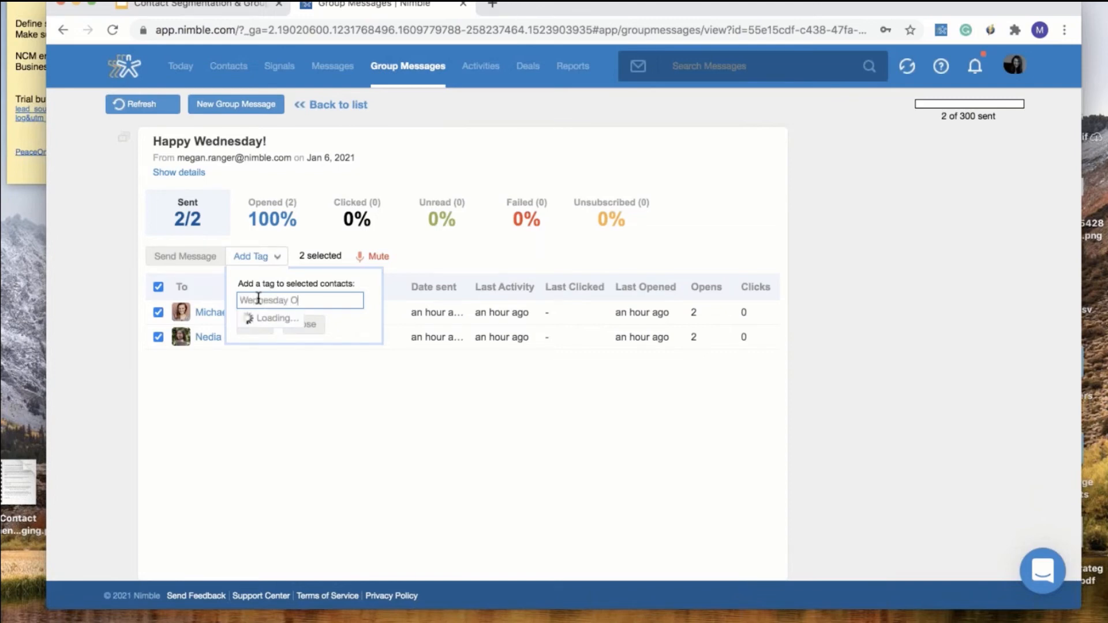
pyautogui.press('BackSpace')
pyautogui.press('BackSpace')
pyautogui.press('BackSpace')
pyautogui.press('BackSpace')
pyautogui.write('ch ')
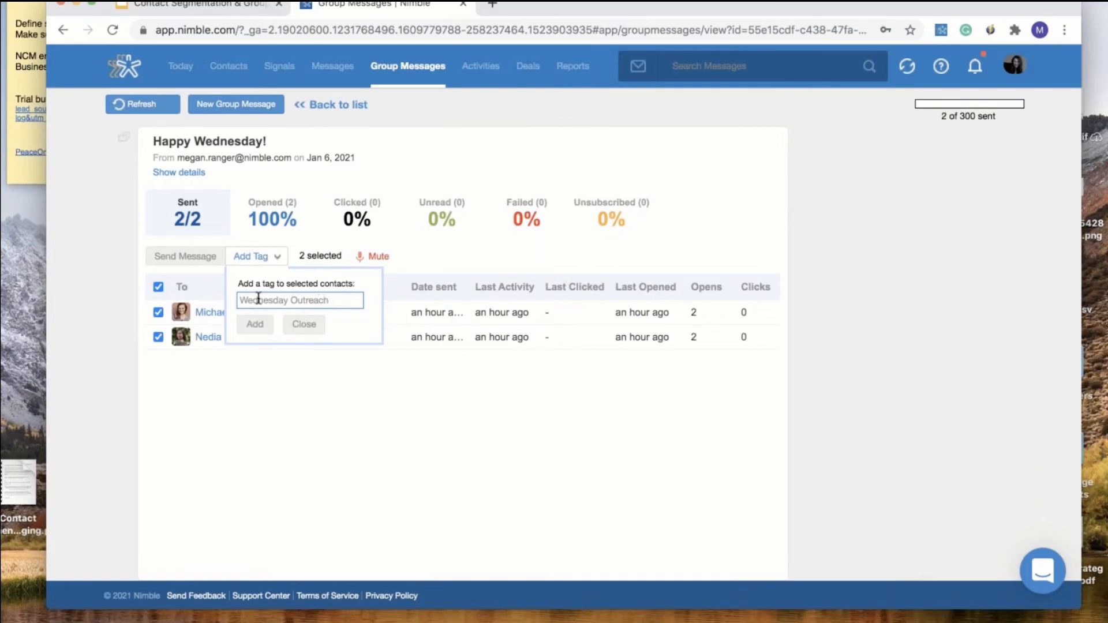
pyautogui.write('1.6')
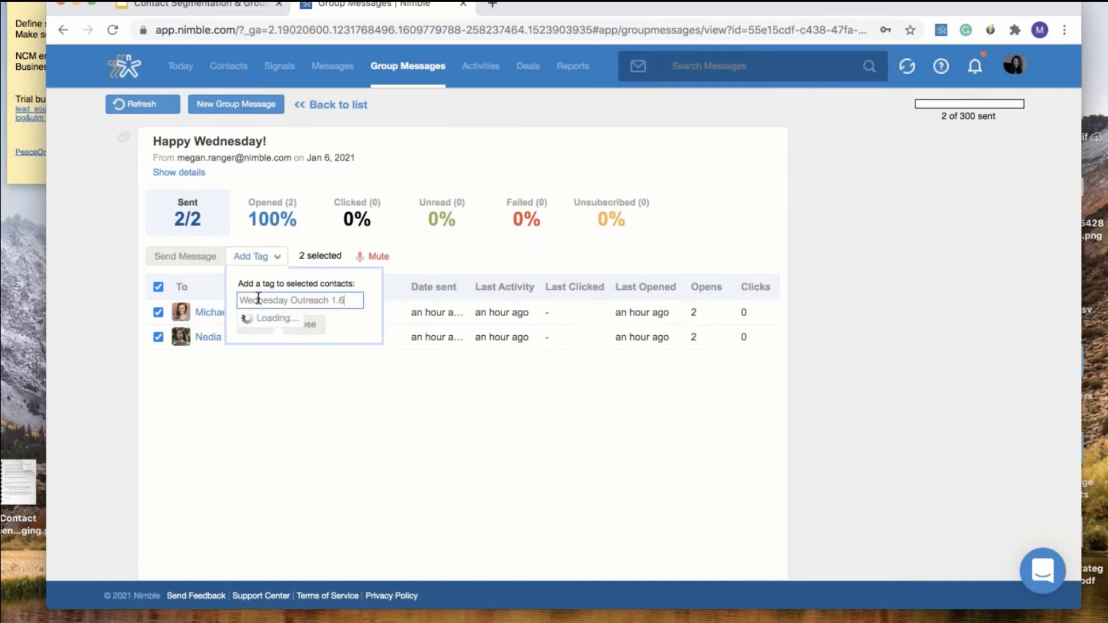
pyautogui.write('.21')
pyautogui.click(257, 325)
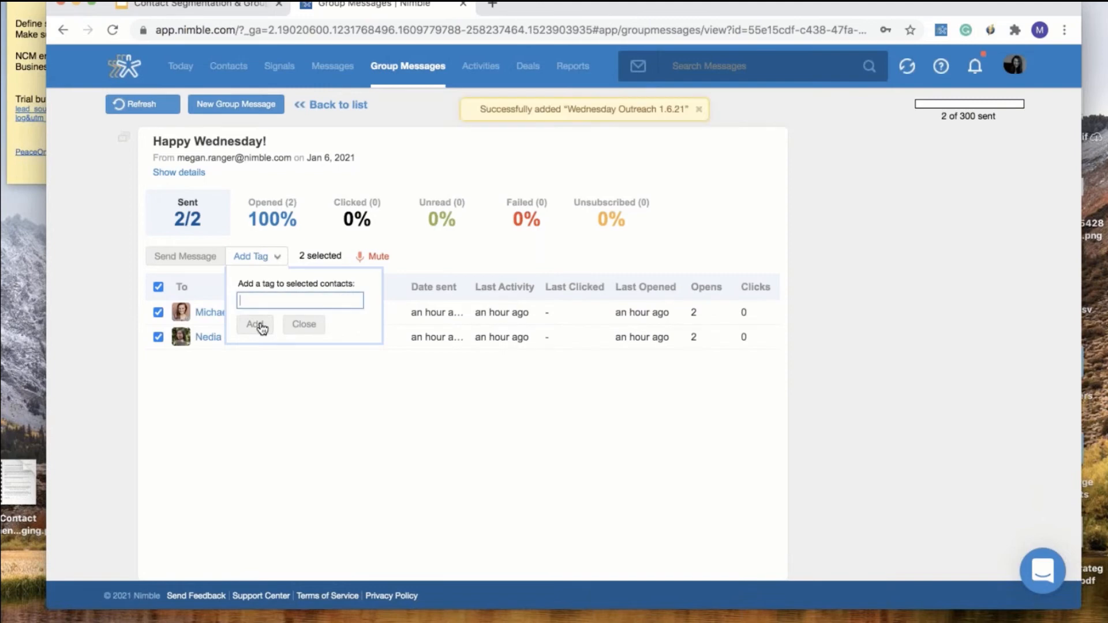
# Filter Contacts by the Wednesday Outreach 1.6.21 tag and select both tagged contacts
pyautogui.click(238, 79)
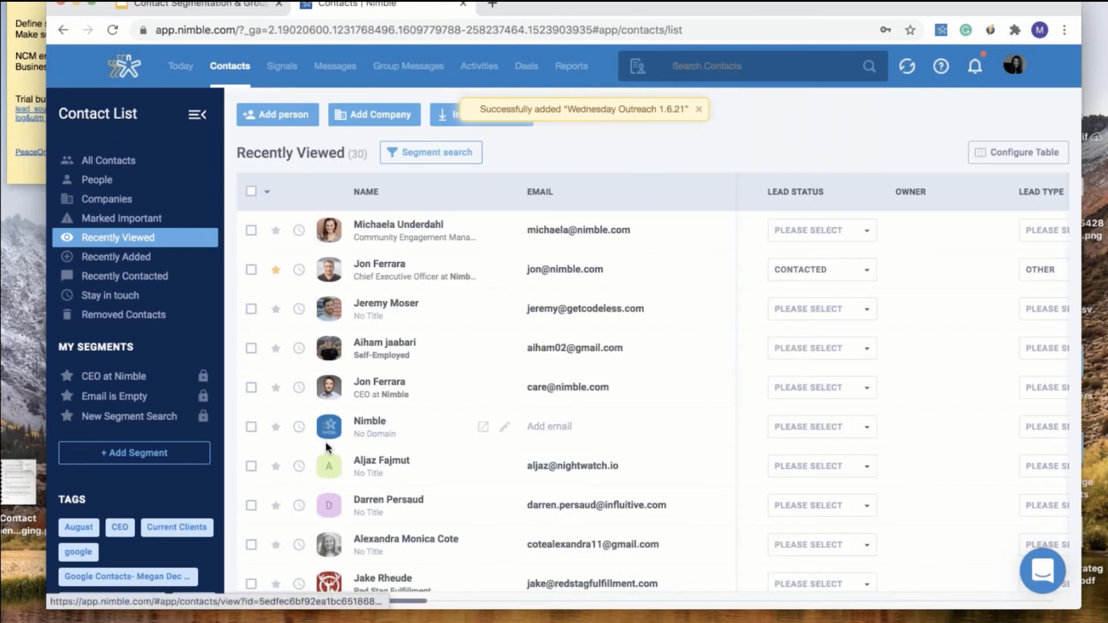
pyautogui.scroll(-5, 139, 502)
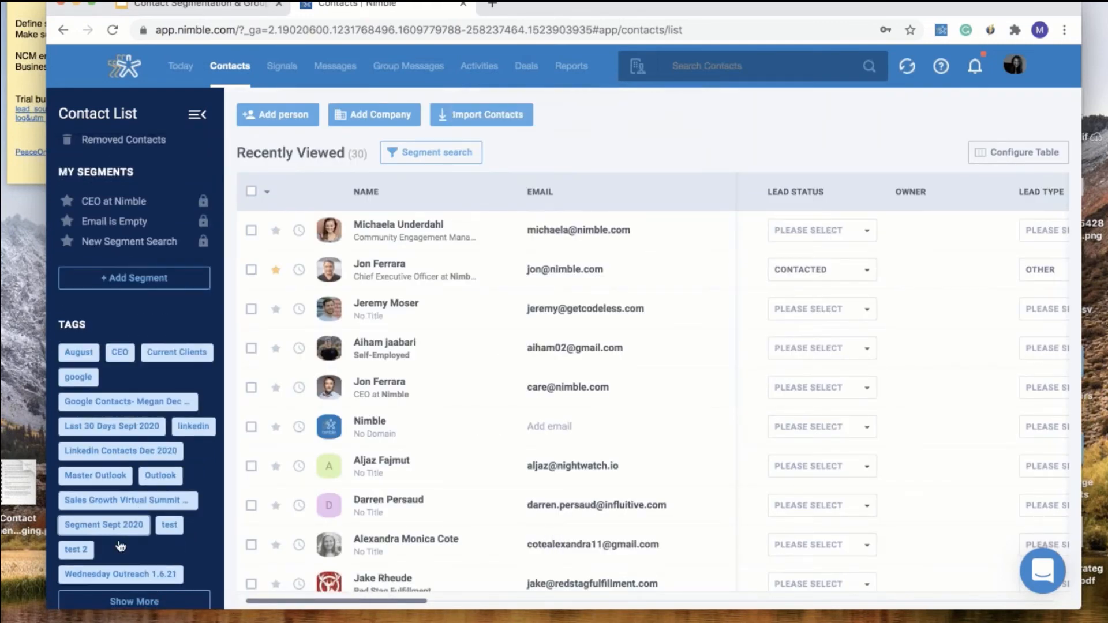
pyautogui.click(131, 574)
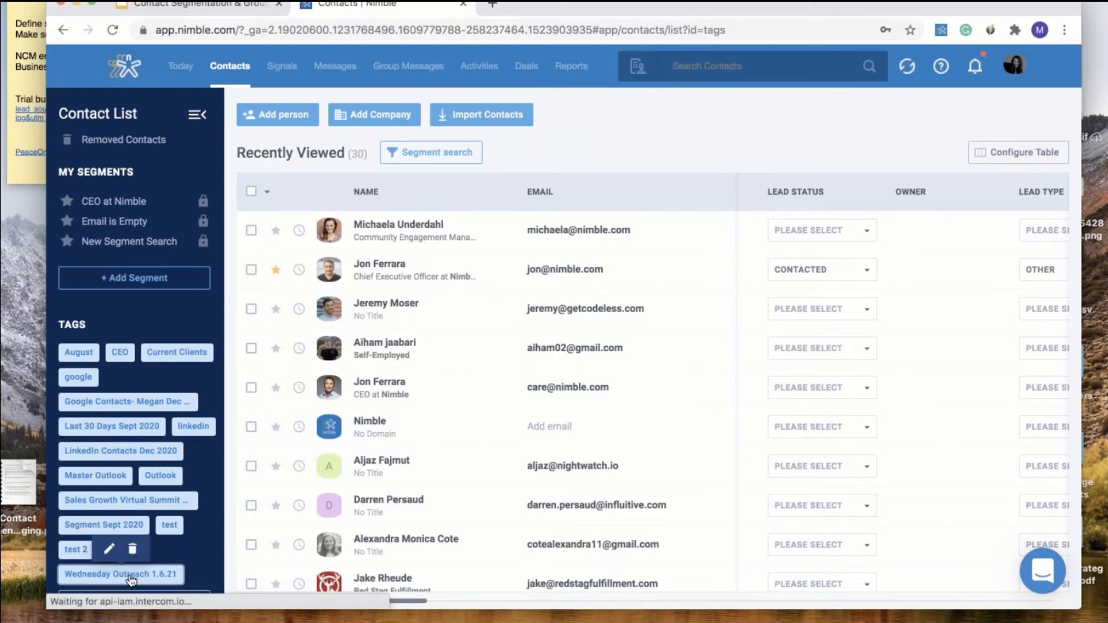
pyautogui.click(251, 191)
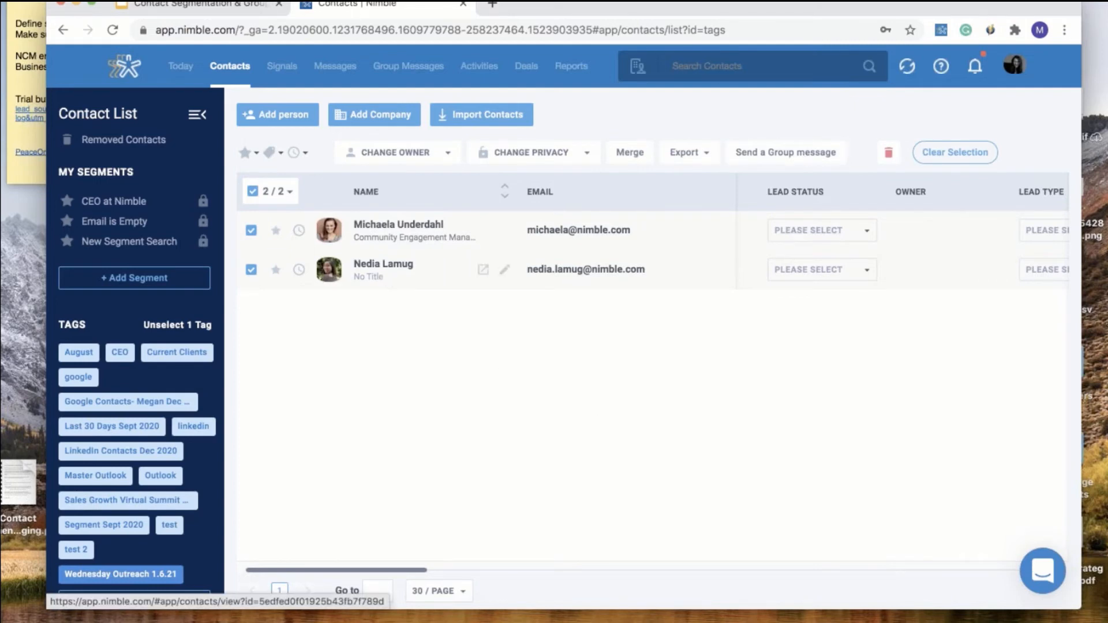
pyautogui.click(303, 152)
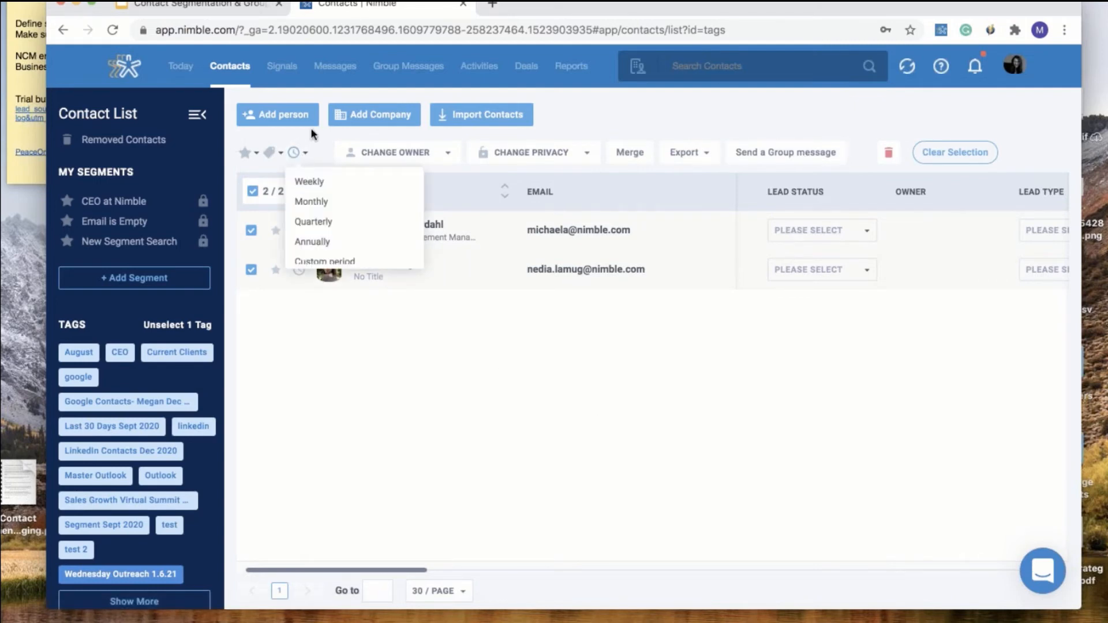
pyautogui.scroll(-2, 312, 201)
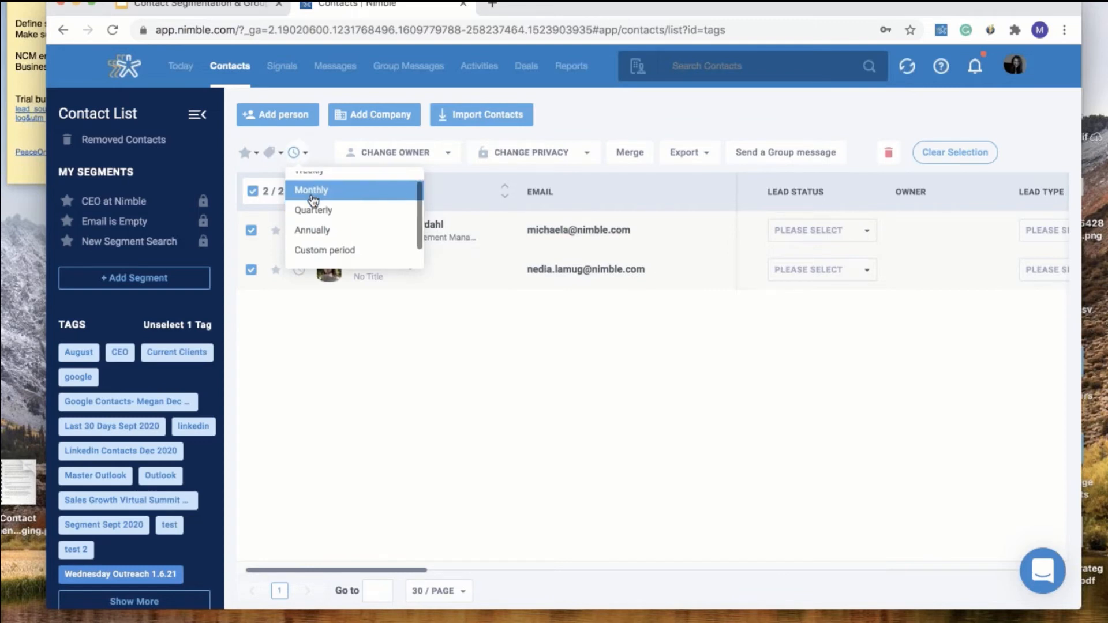
pyautogui.scroll(2, 313, 201)
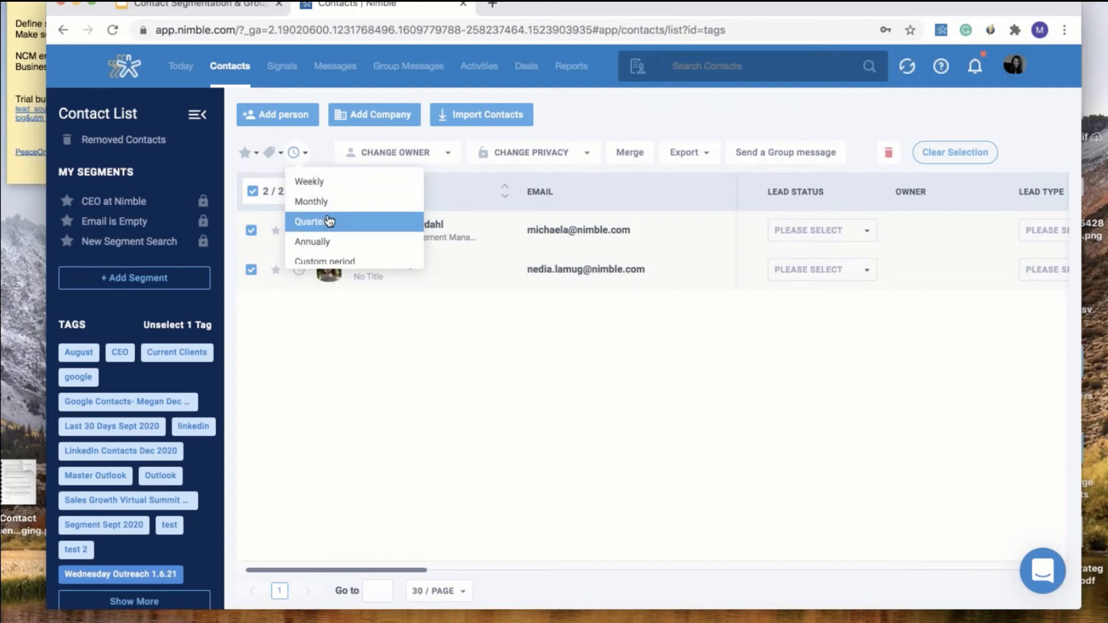
pyautogui.scroll(-1, 341, 234)
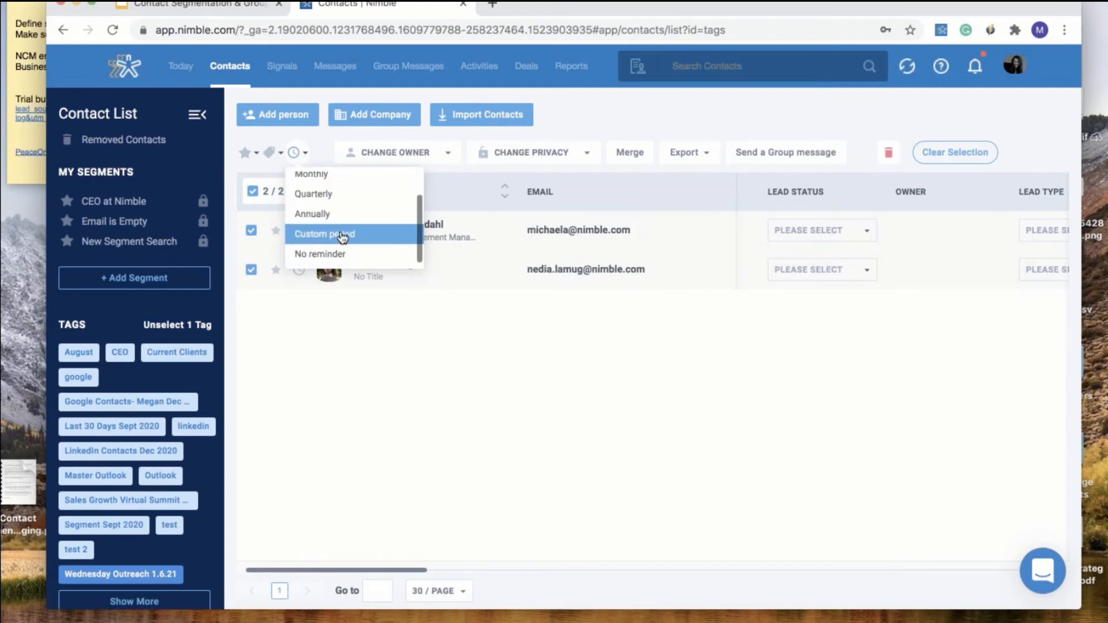
pyautogui.click(479, 395)
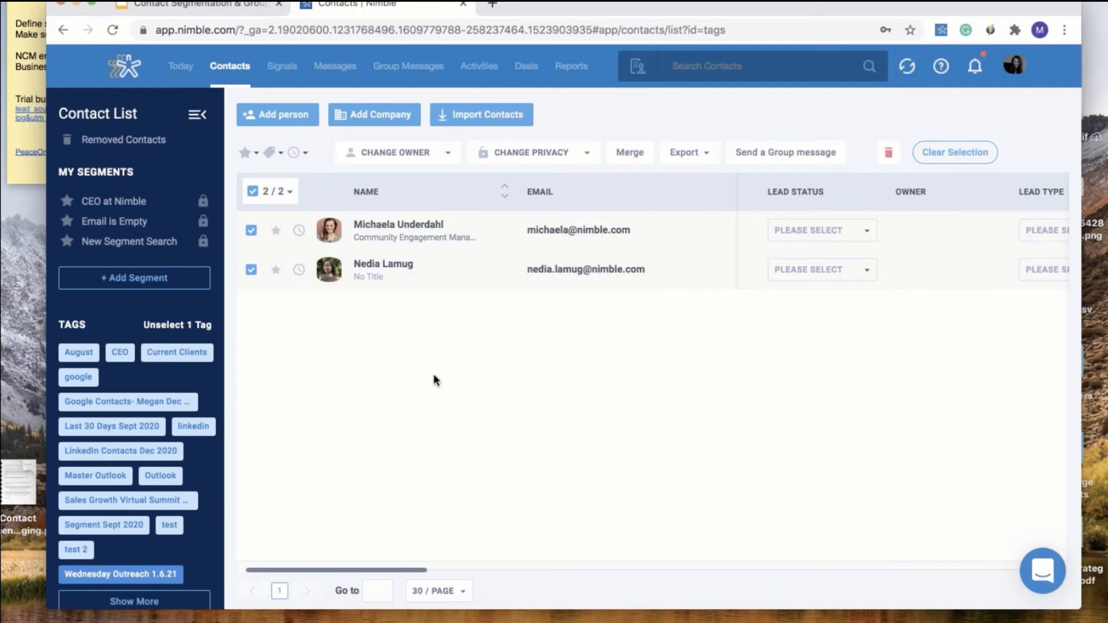
# Return to Group Messages, open the Happy Wednesday! results, then start a new group message
pyautogui.click(408, 66)
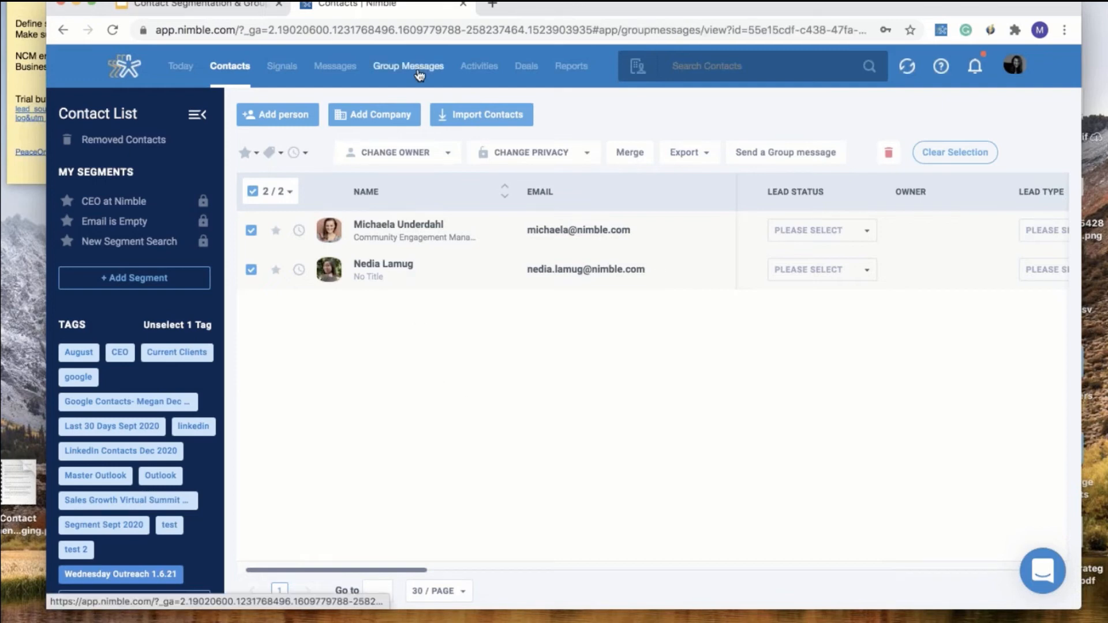
pyautogui.click(353, 115)
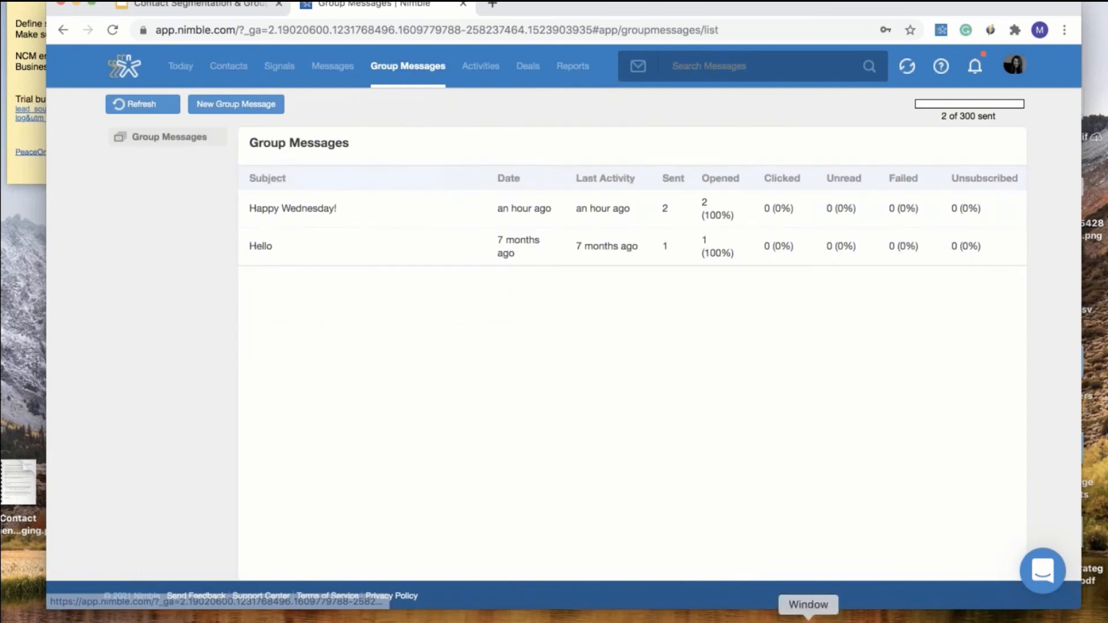
pyautogui.click(334, 214)
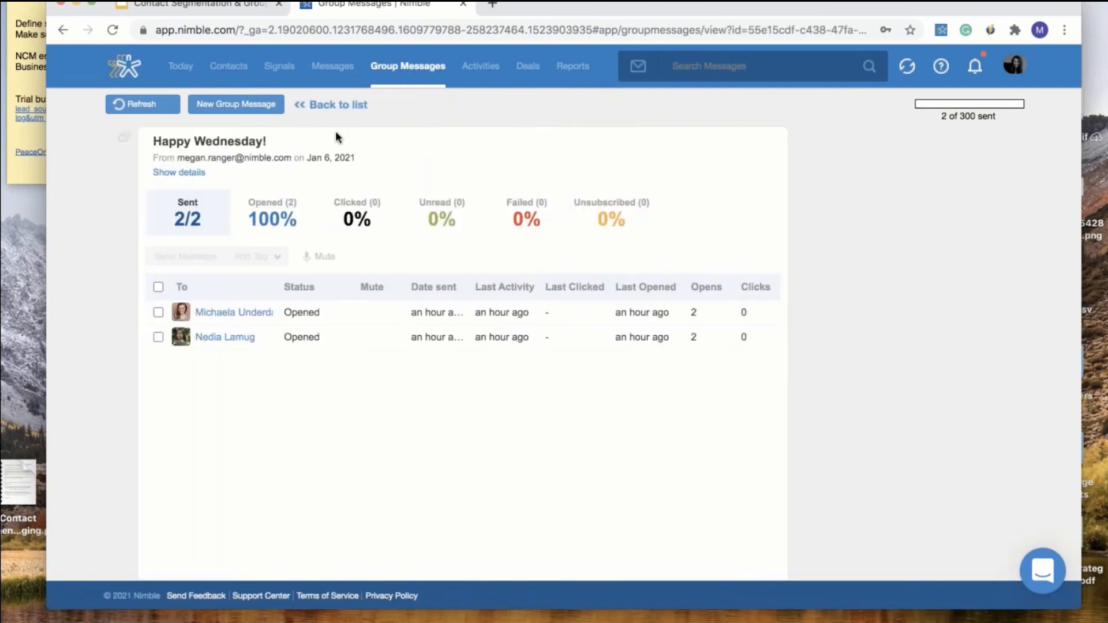
pyautogui.click(236, 101)
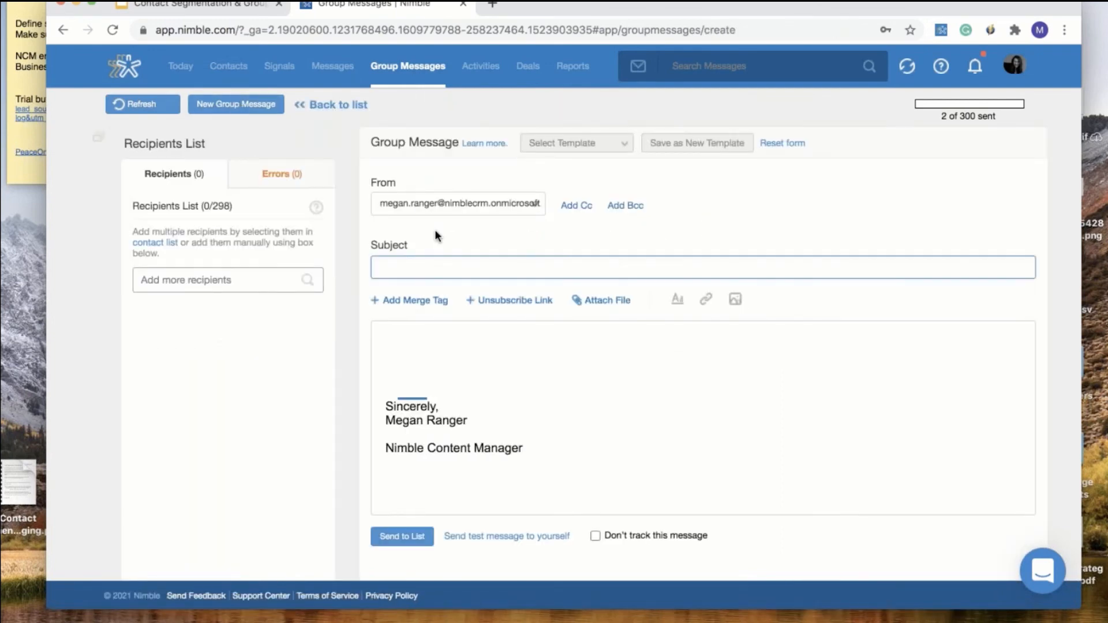
pyautogui.click(500, 300)
pyautogui.moveTo(633, 299); pyautogui.dragTo(474, 285)
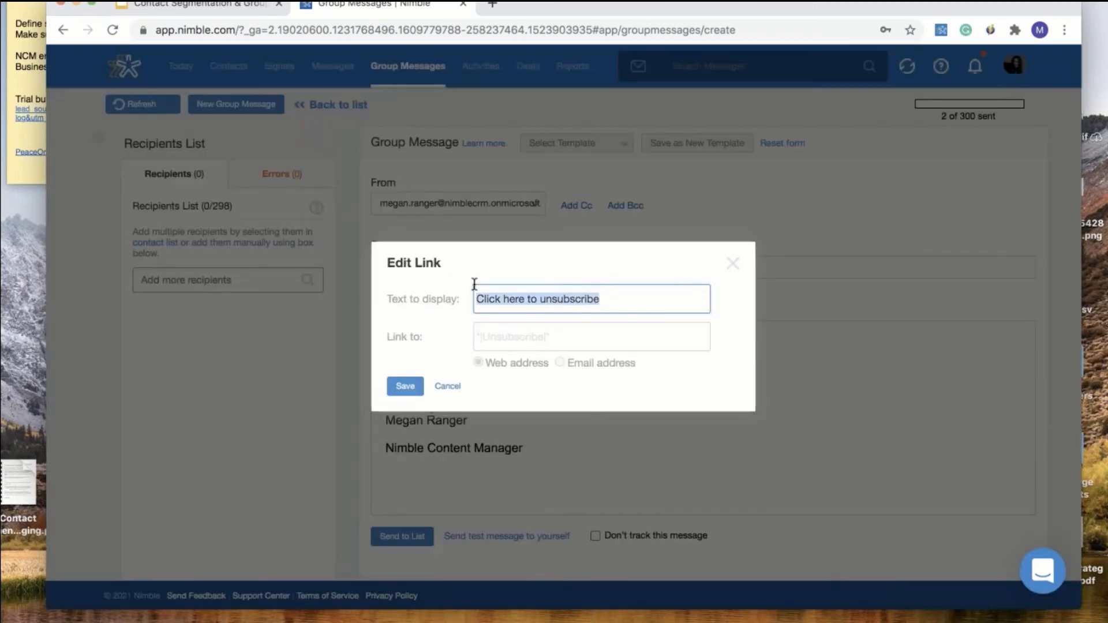
pyautogui.click(503, 336)
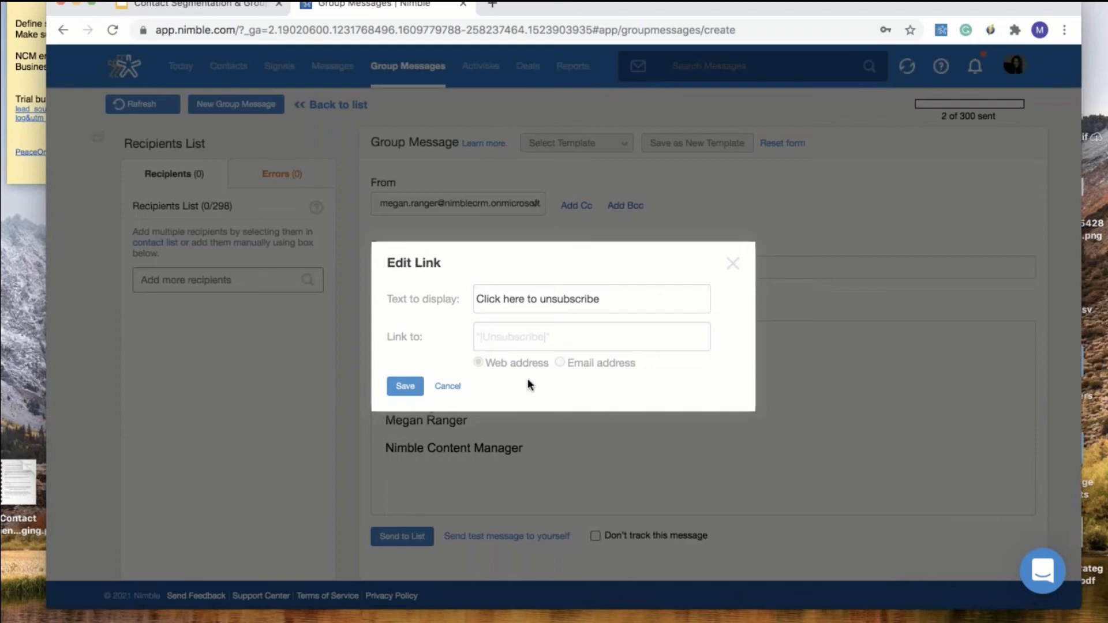
pyautogui.click(733, 267)
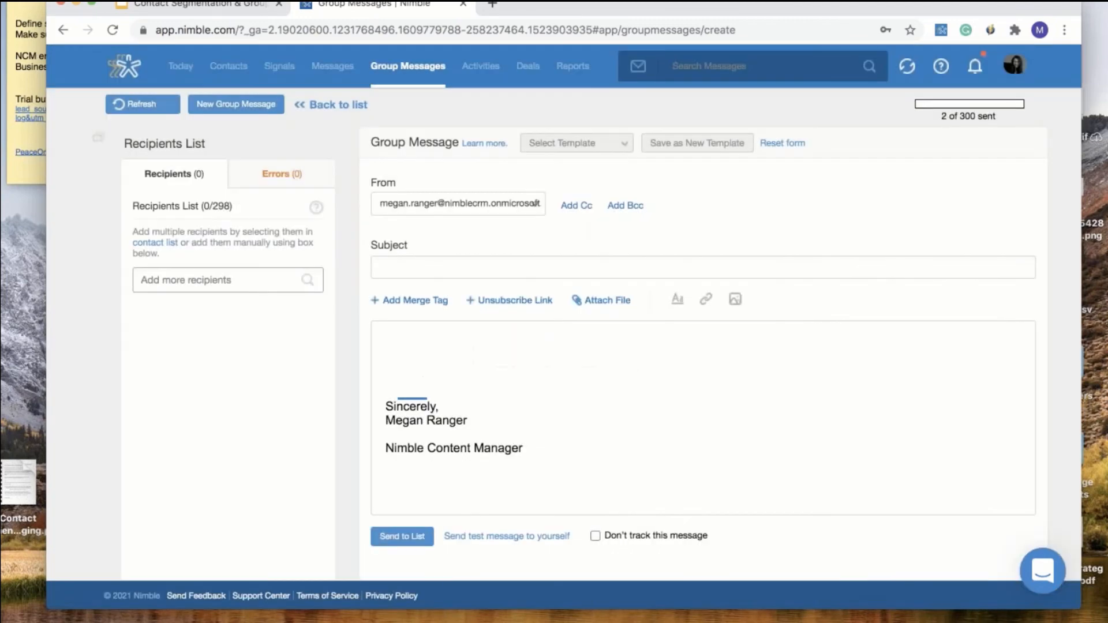
# Switch to Activities and view them in the LISTING table
pyautogui.click(479, 74)
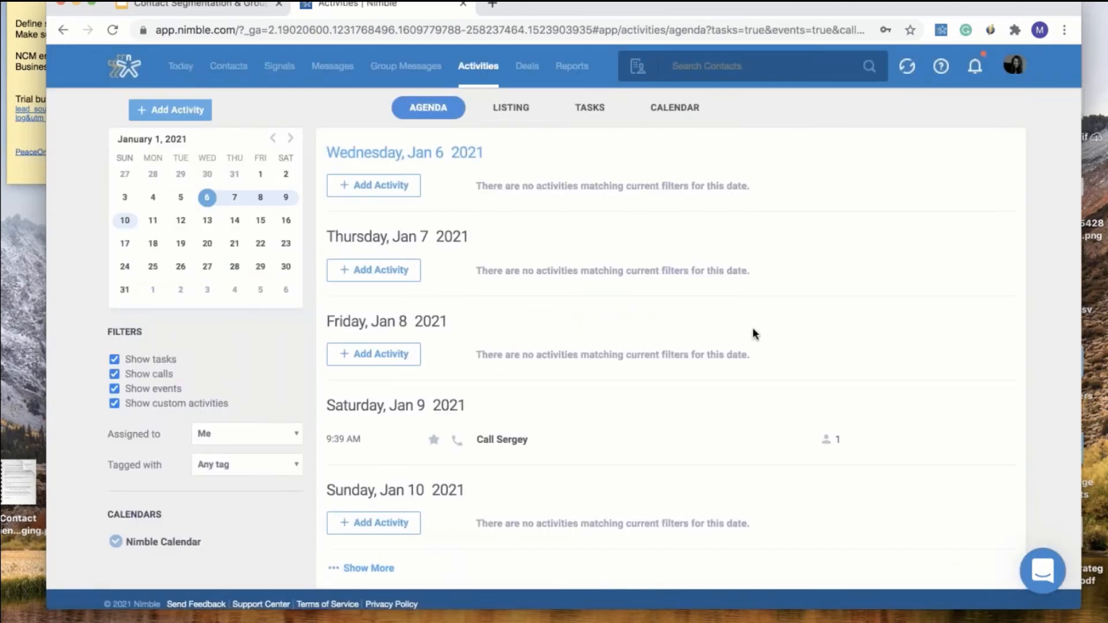
pyautogui.click(512, 107)
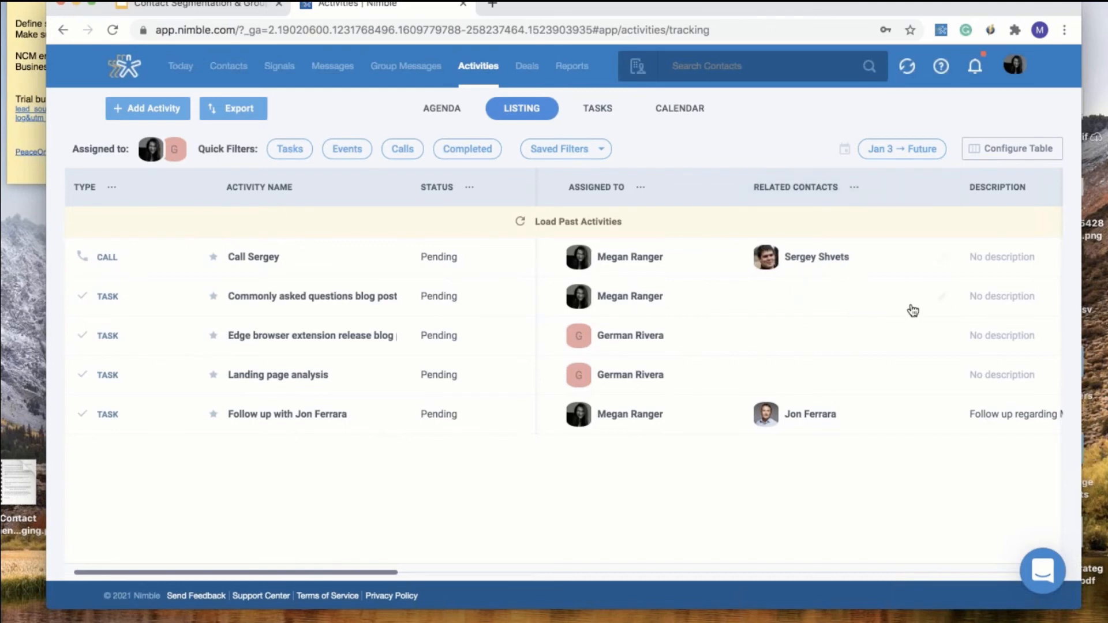
# Add the Nimble CEO as related contact on the blog post task, then open that contact's record
pyautogui.click(941, 297)
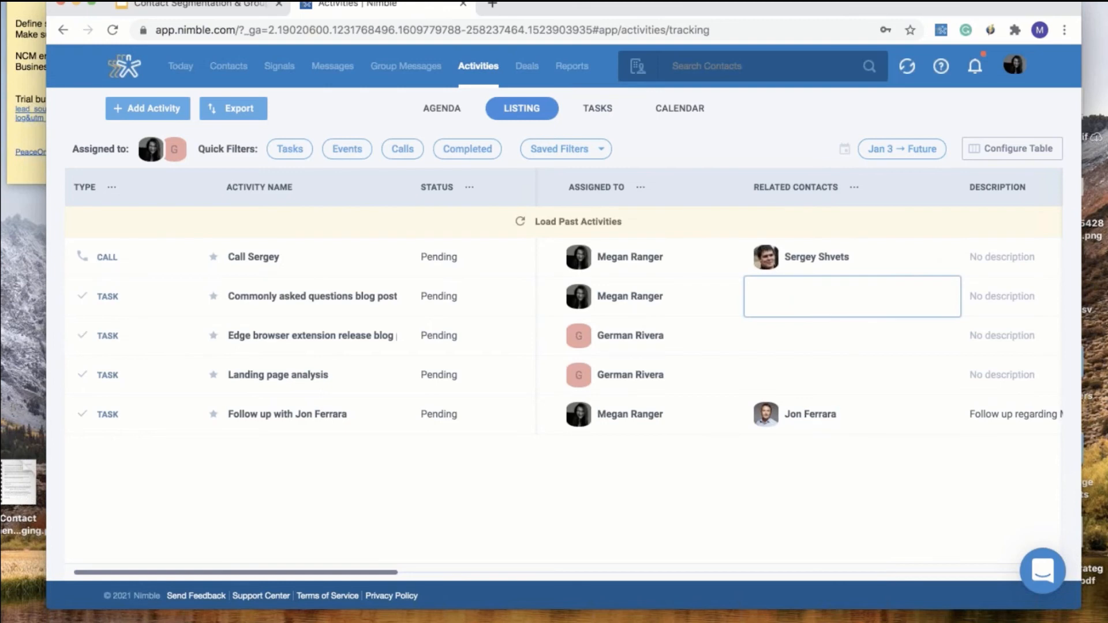
pyautogui.write('Jon')
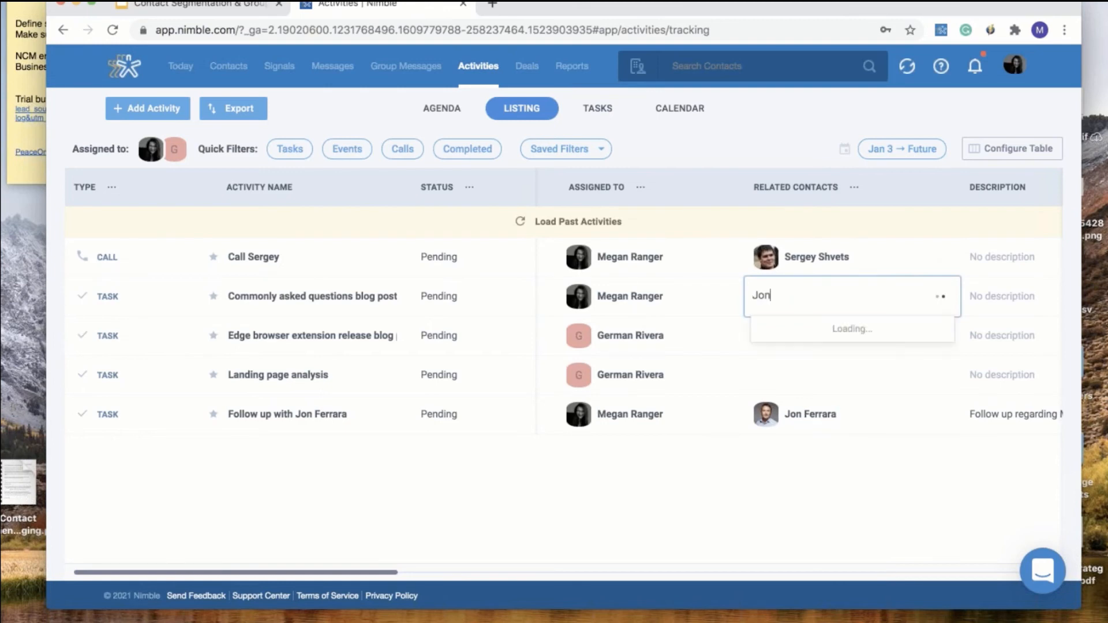
pyautogui.write(' Fer')
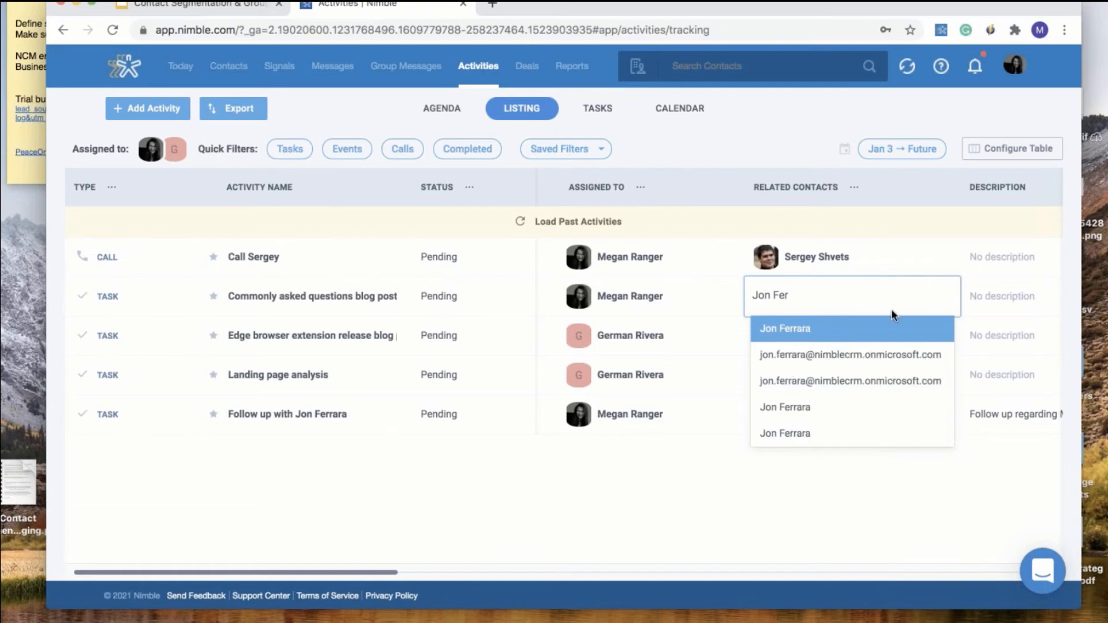
pyautogui.click(838, 327)
pyautogui.click(860, 364)
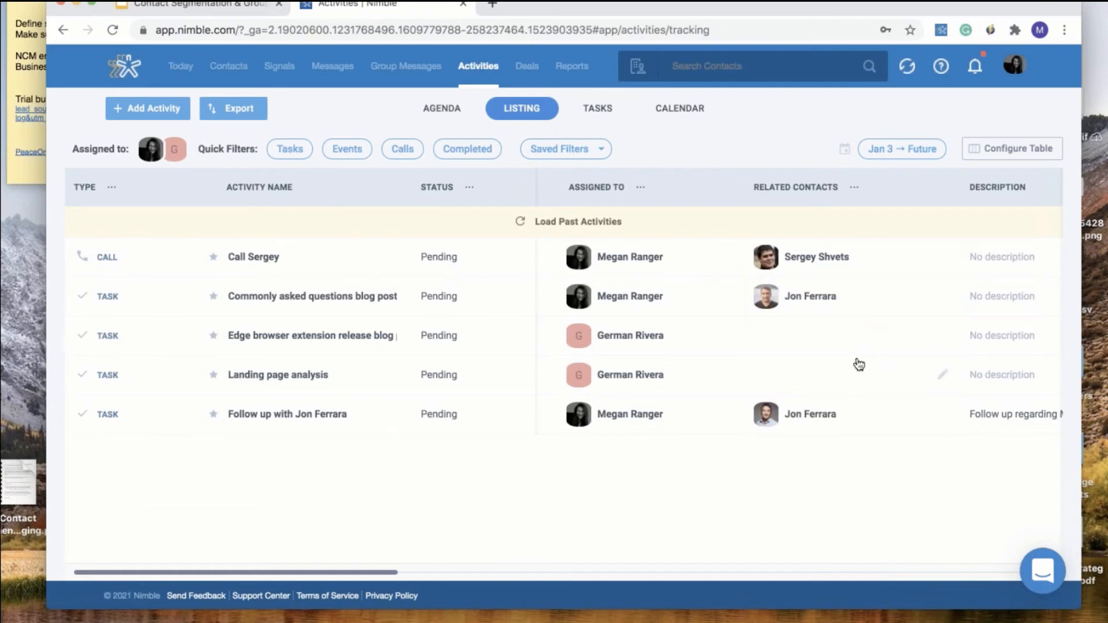
pyautogui.click(811, 297)
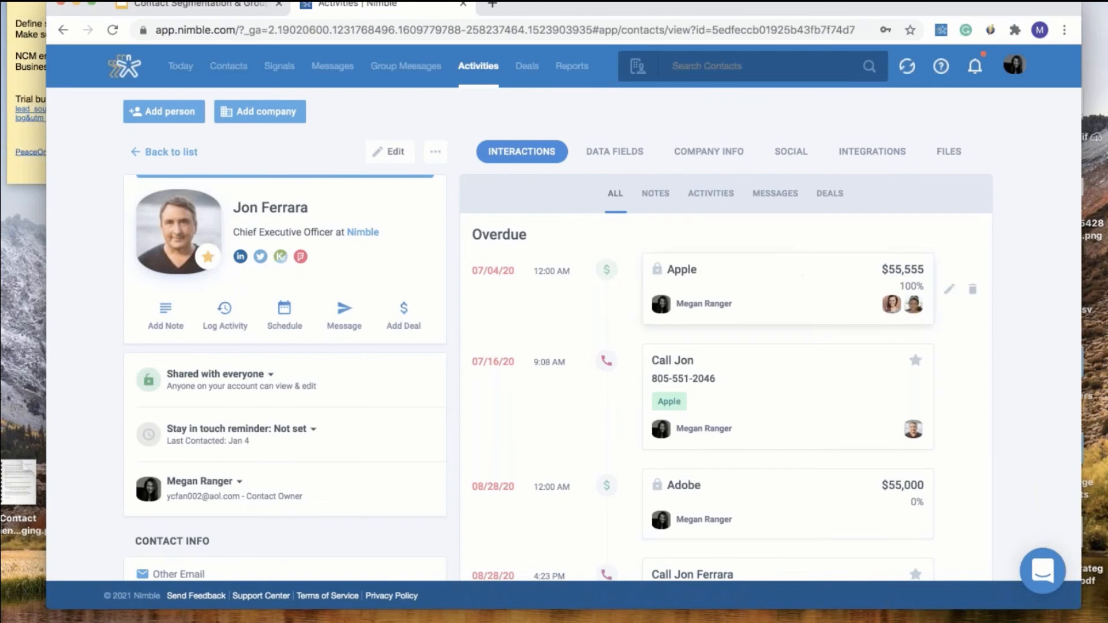
# Go back in the browser to the Activities listing
pyautogui.click(61, 31)
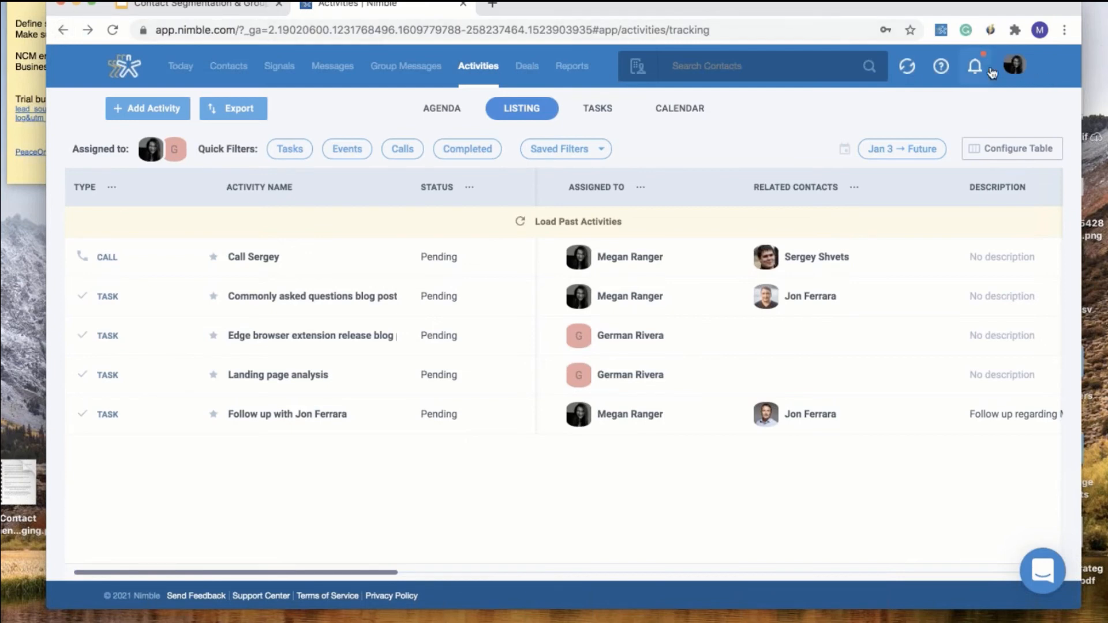
# Open Networks & Imports from the account menu and look over the page
pyautogui.click(1017, 73)
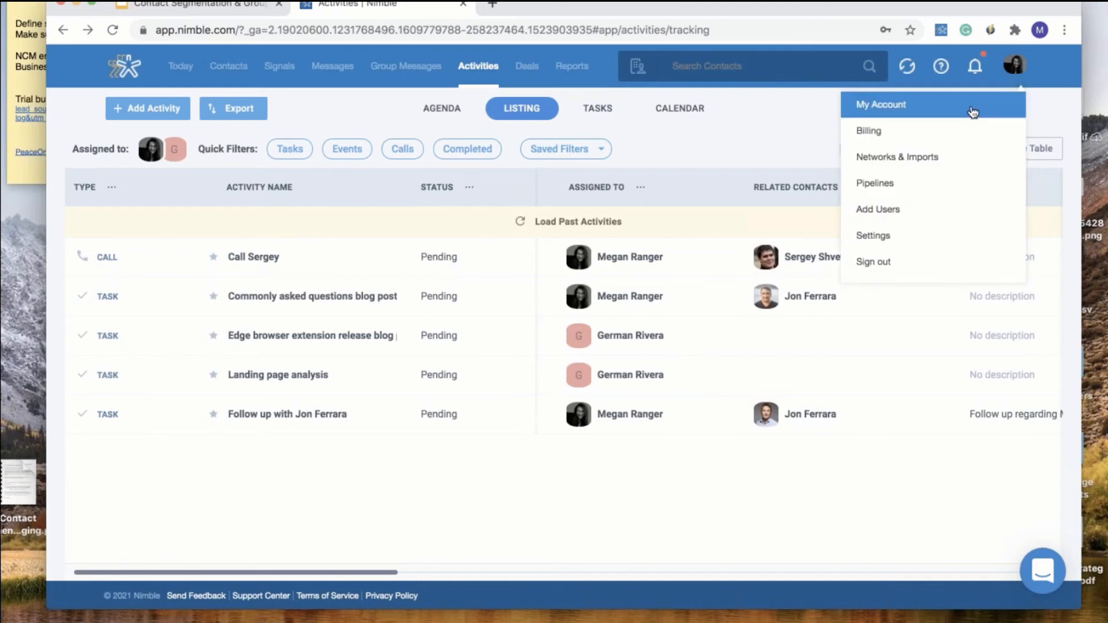
pyautogui.click(957, 156)
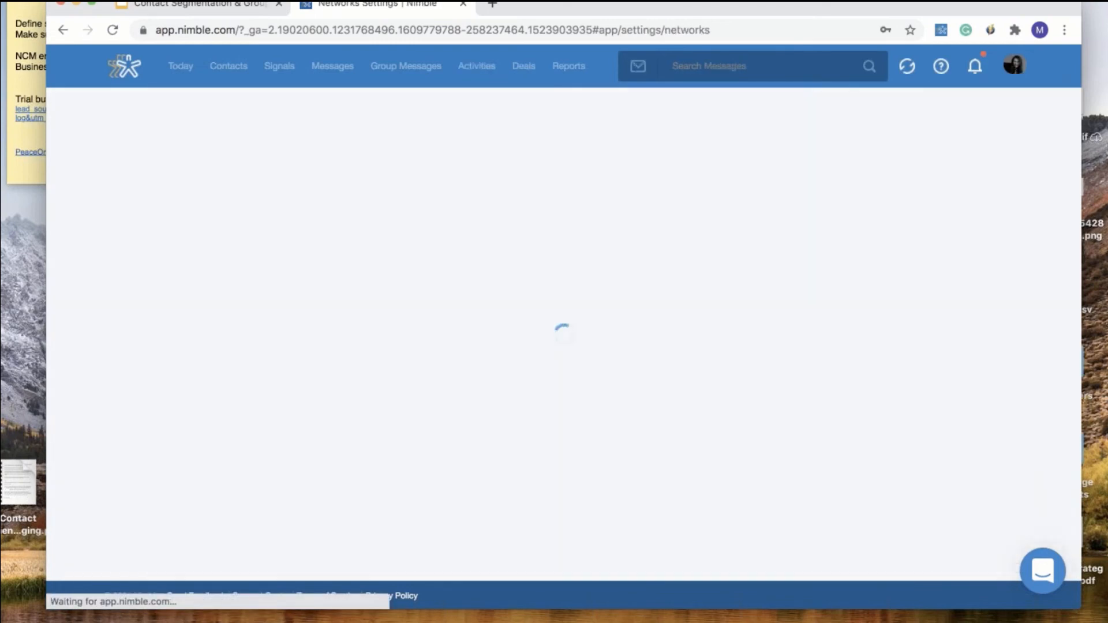
pyautogui.scroll(-15, 891, 466)
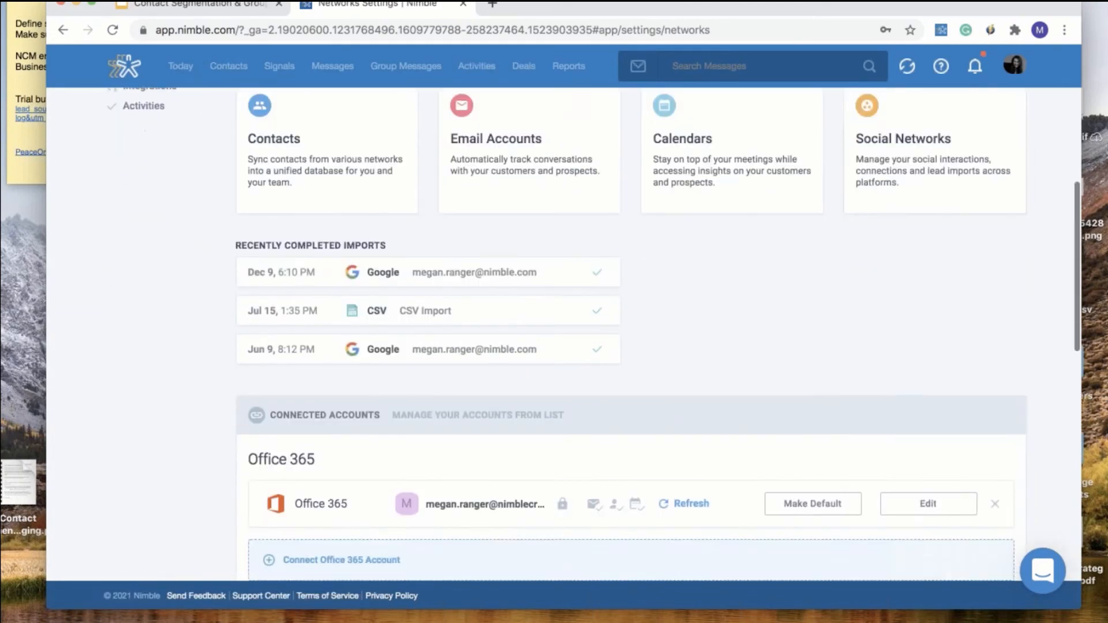
pyautogui.scroll(15, 889, 443)
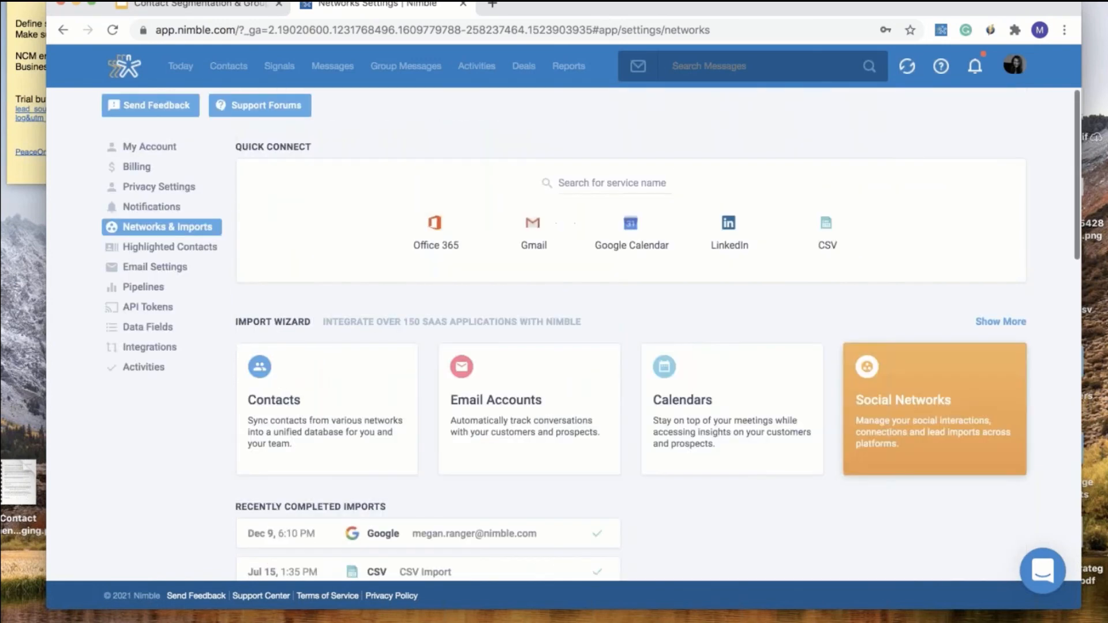
pyautogui.scroll(-2, 889, 443)
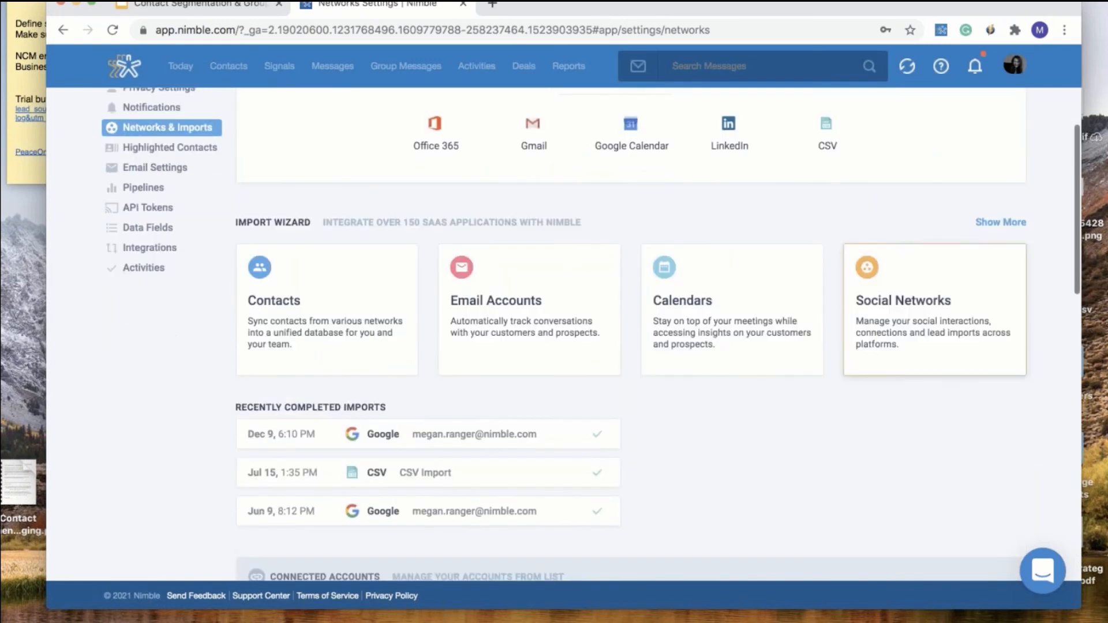
# Show all import services and search them for 'Word', which returns no match
pyautogui.click(1009, 222)
pyautogui.click(723, 224)
pyautogui.write('wordp')
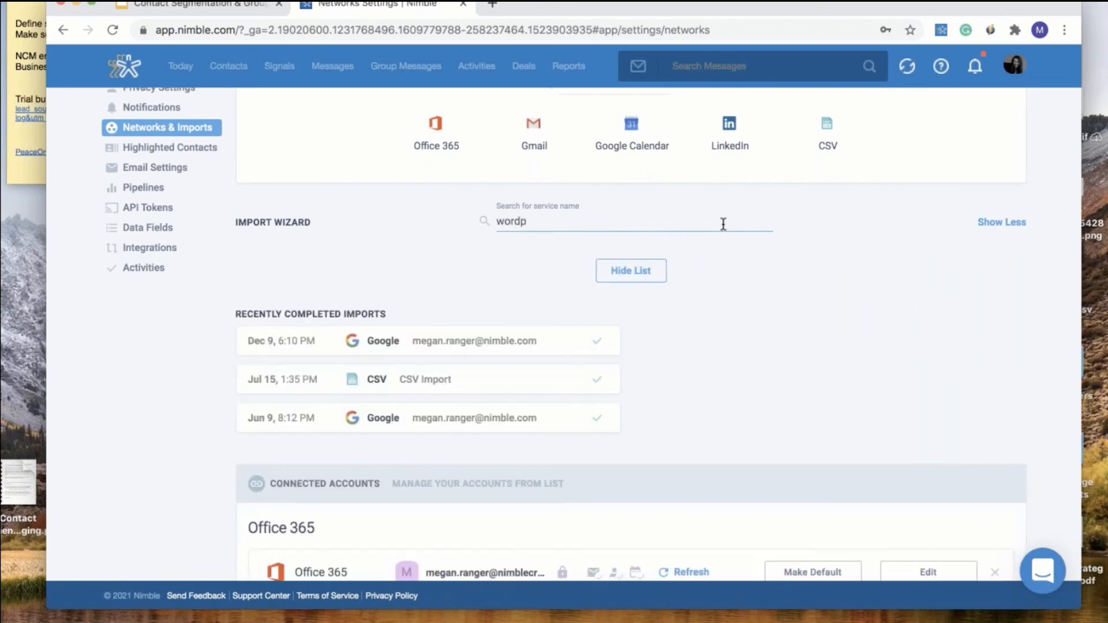
pyautogui.write('ress')
pyautogui.moveTo(548, 221); pyautogui.dragTo(486, 223)
pyautogui.write('Wor')
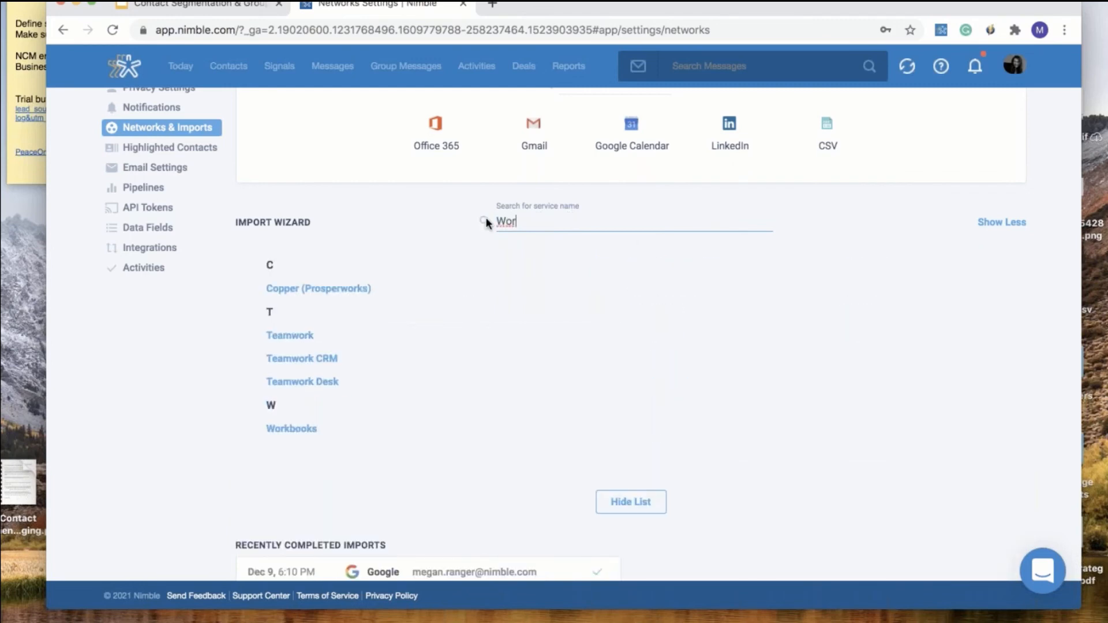
pyautogui.write('d')
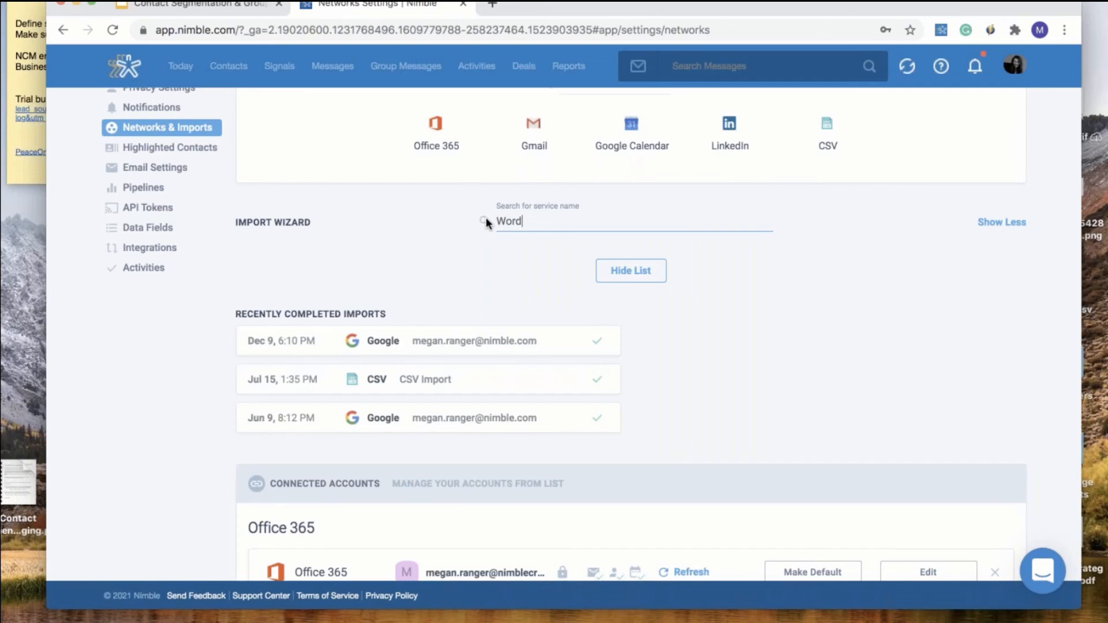
pyautogui.scroll(3, 556, 312)
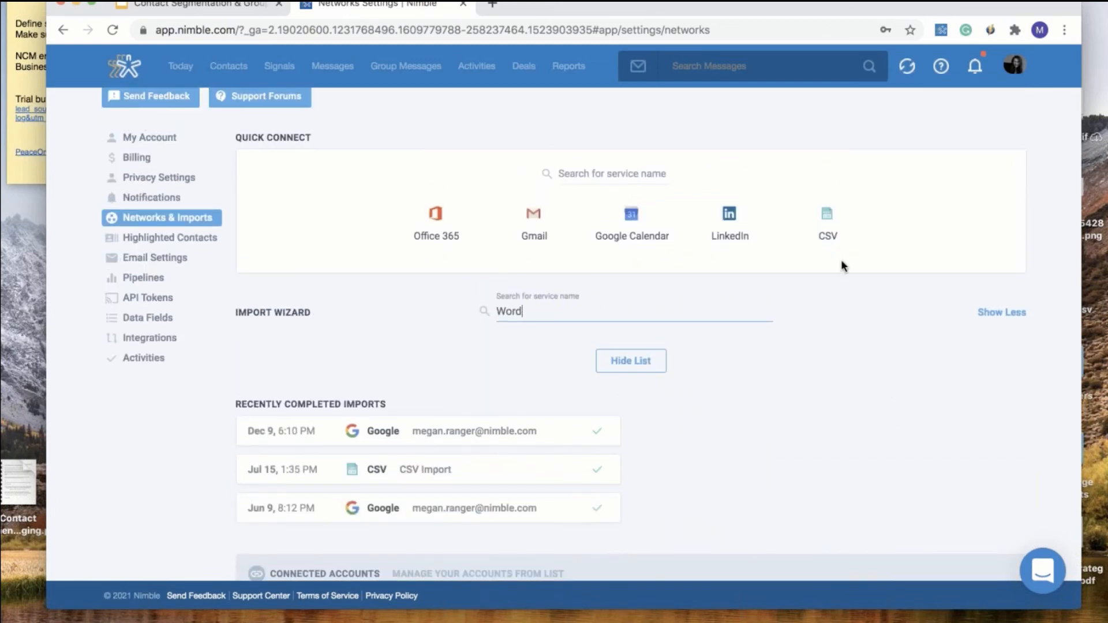
# View the CSV import screen, then return to the Contacts list
pyautogui.click(828, 225)
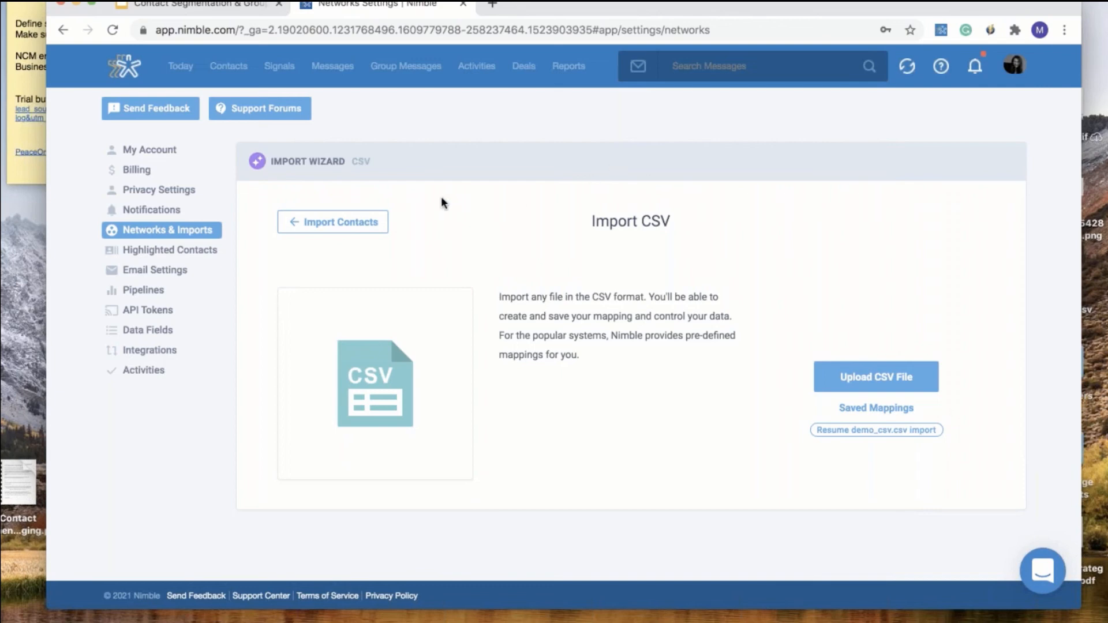
pyautogui.click(239, 80)
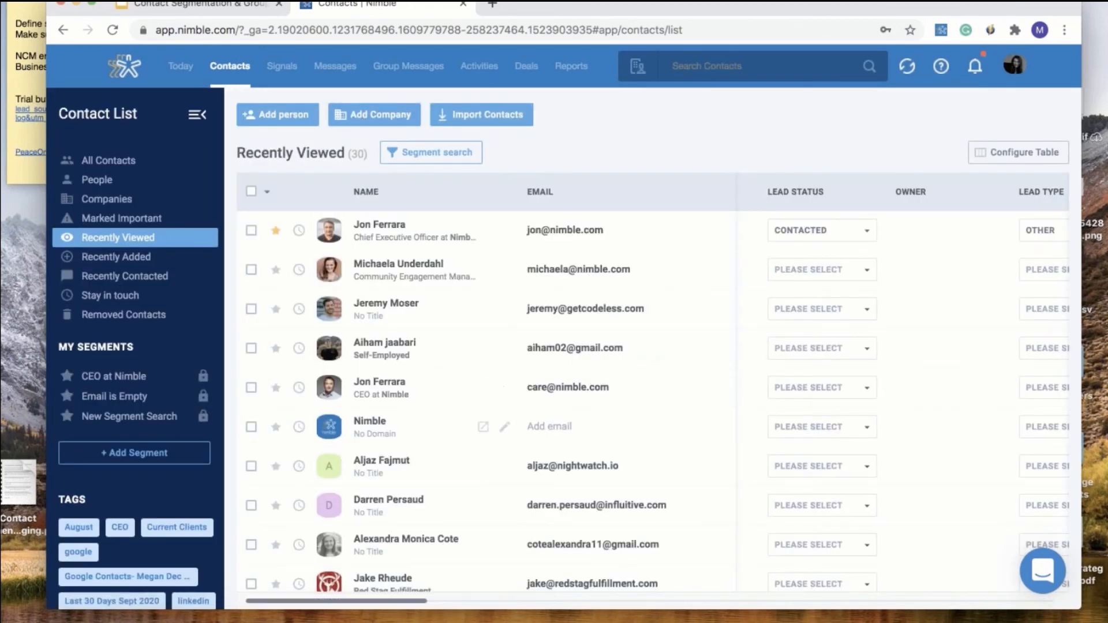
# Glance at the Nimble company record, search contacts for 'nimble' (101 matches), then return to the list
pyautogui.click(370, 422)
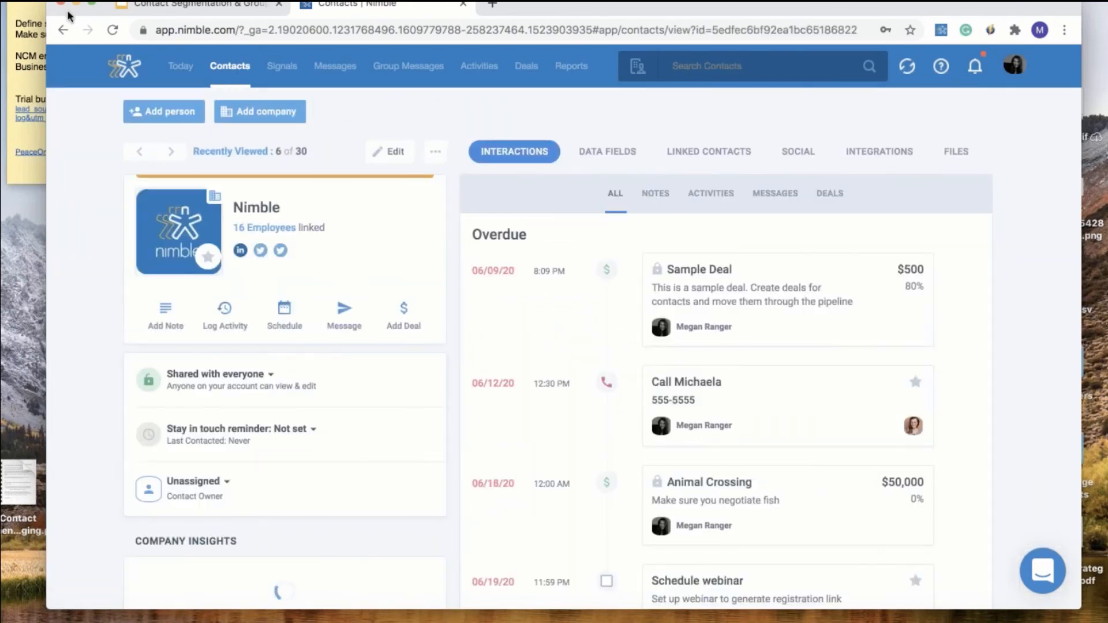
pyautogui.click(62, 29)
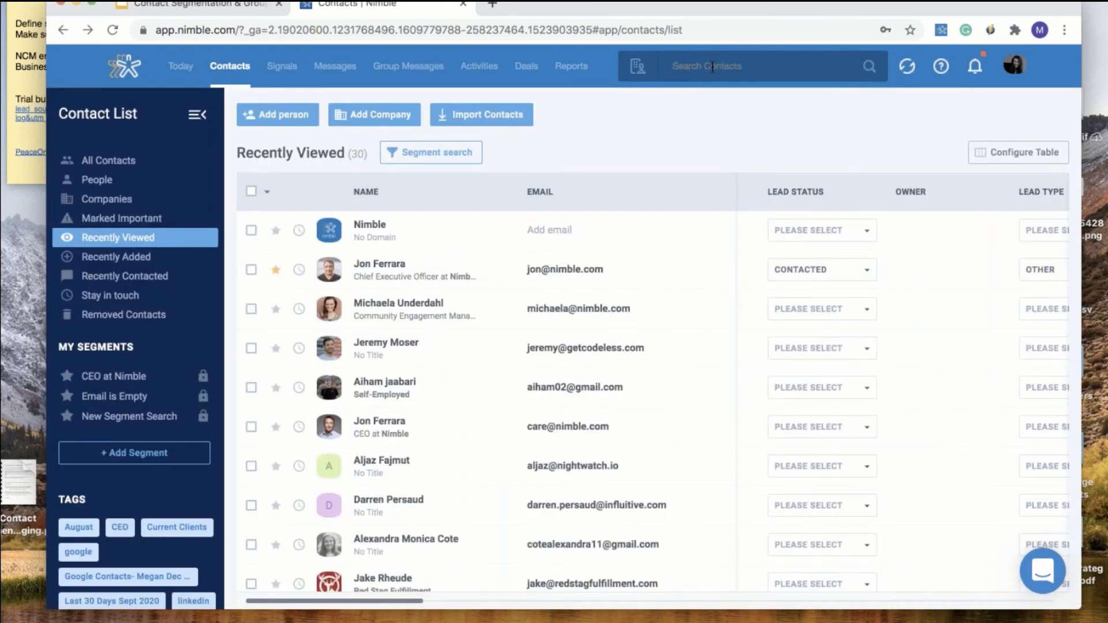
pyautogui.click(712, 67)
pyautogui.write('nimble')
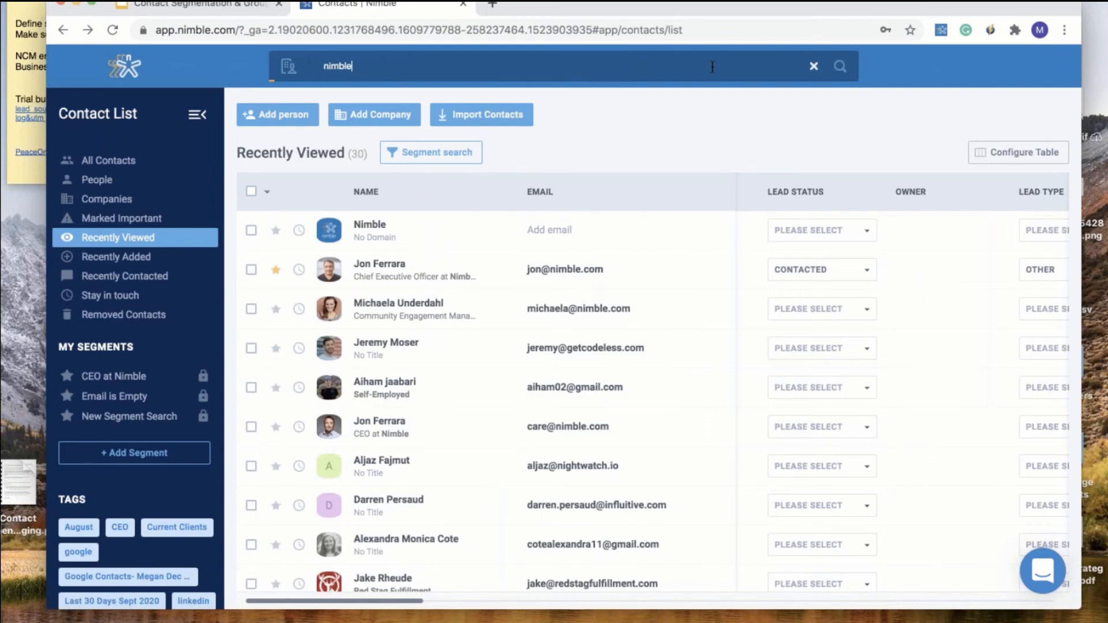
pyautogui.press('Return')
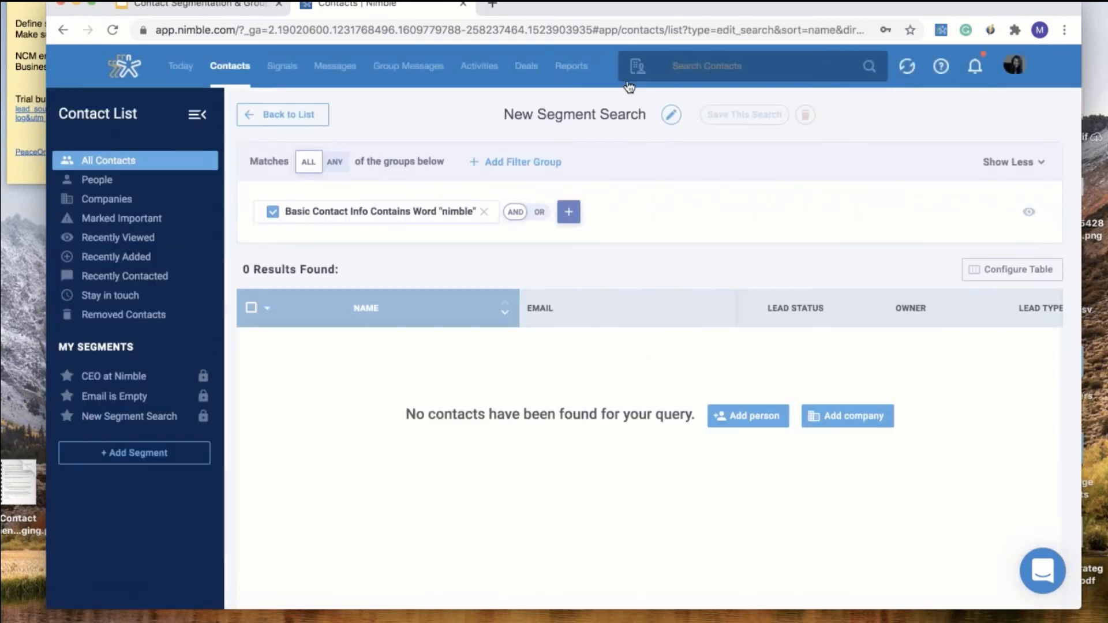
pyautogui.scroll(-1, 539, 276)
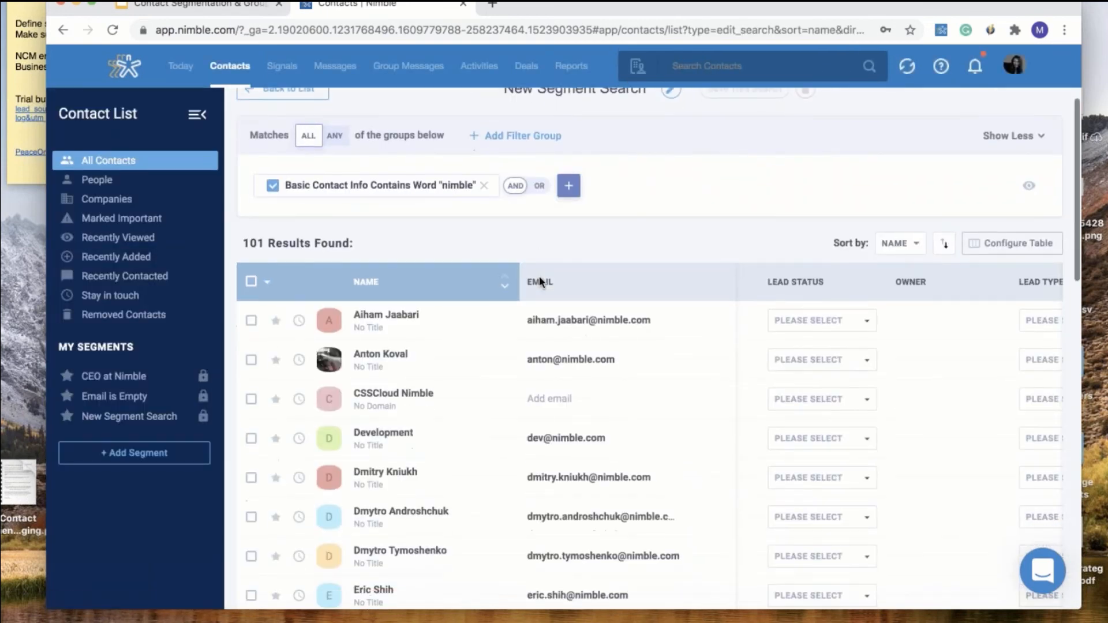
pyautogui.scroll(1, 574, 218)
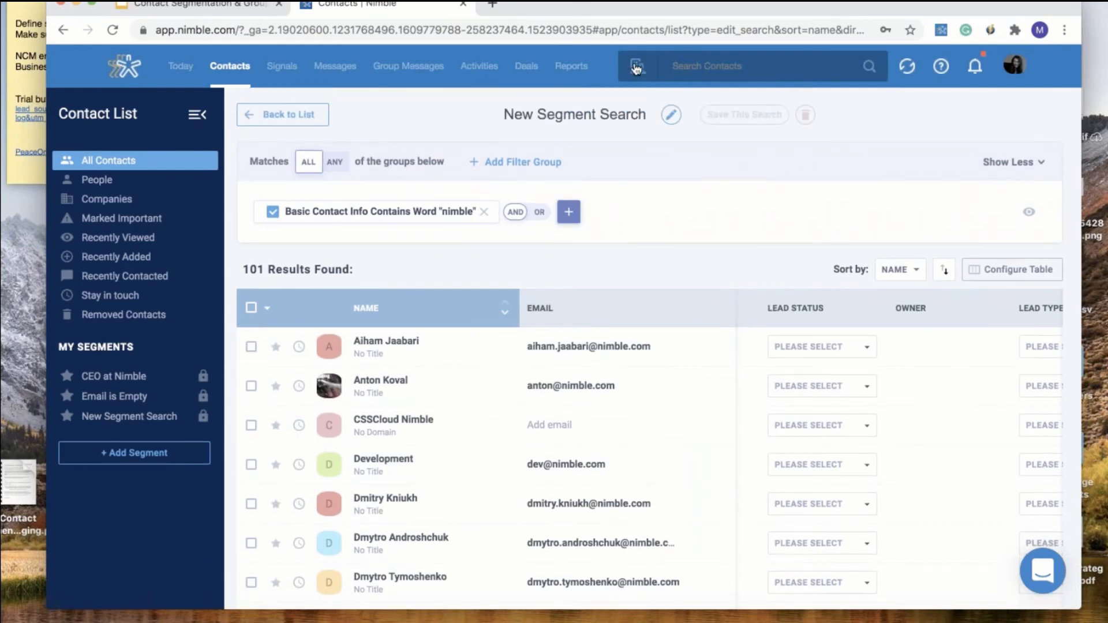
pyautogui.click(296, 115)
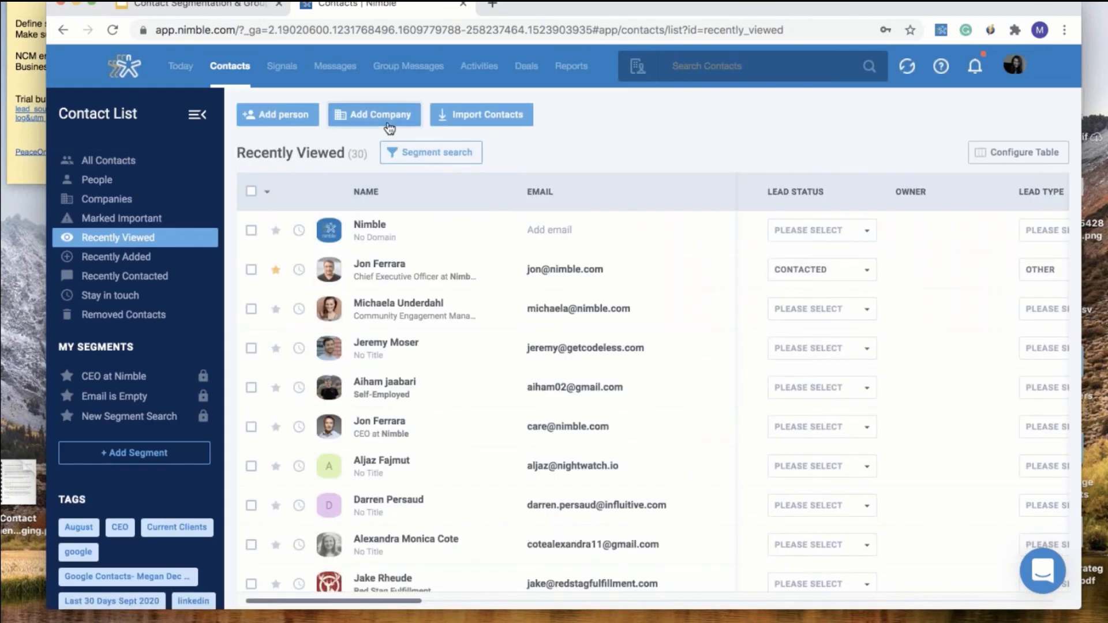
# Add a new company named Nimble with domain nimble.com and continue editing
pyautogui.click(390, 127)
pyautogui.click(454, 379)
pyautogui.write('N')
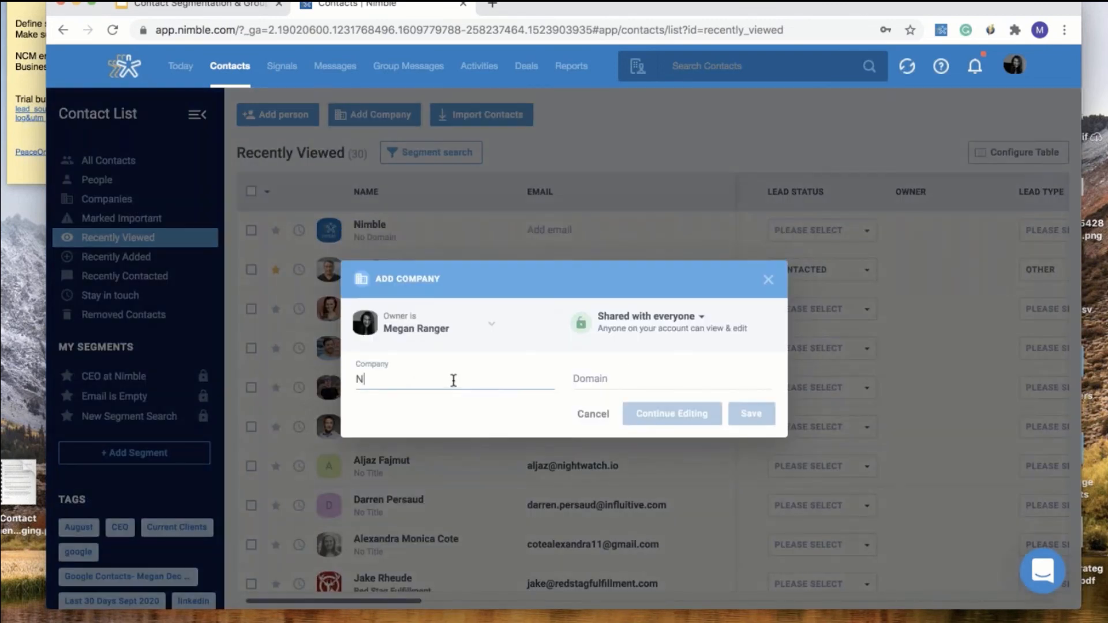
pyautogui.write('imble')
pyautogui.click(609, 385)
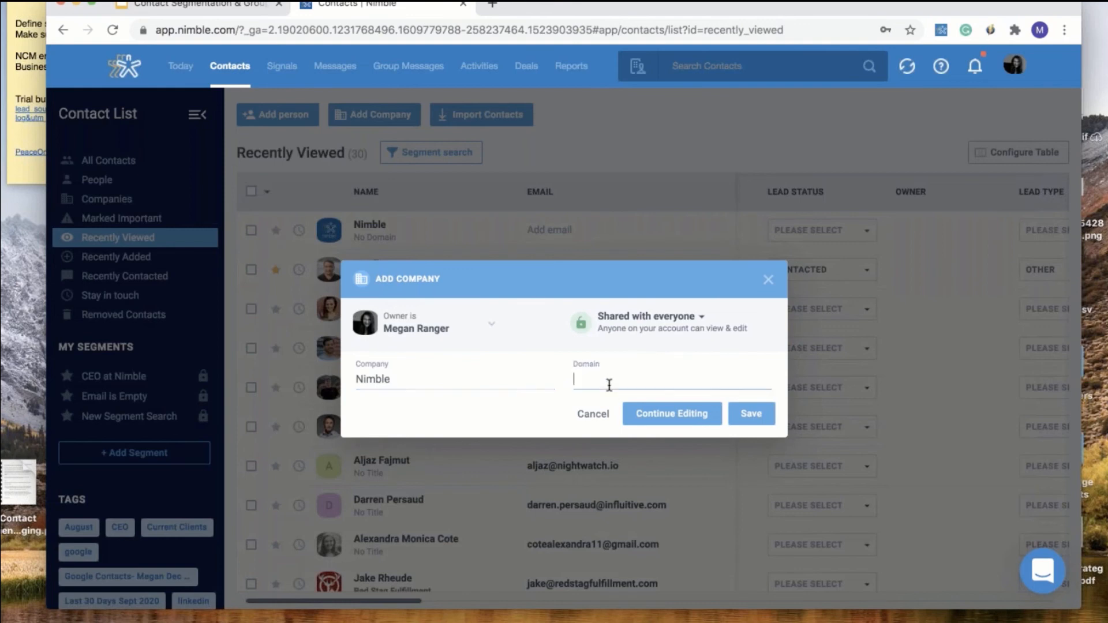
pyautogui.write('nimble.com')
pyautogui.click(699, 421)
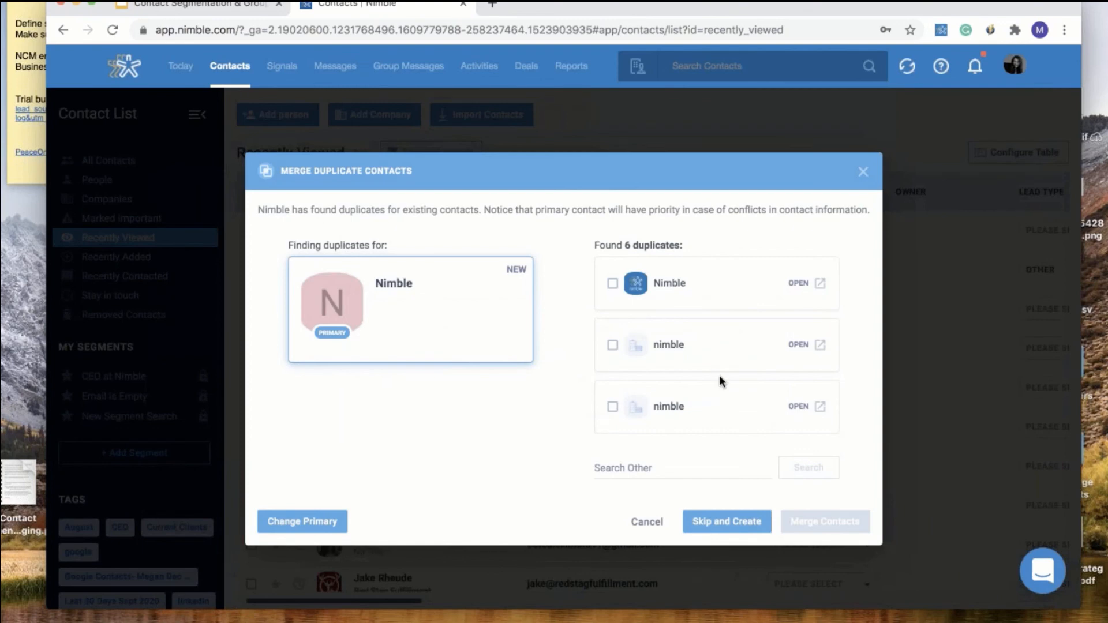
# Tick all six found duplicates in the Merge Duplicate Contacts dialog
pyautogui.click(612, 283)
pyautogui.click(612, 345)
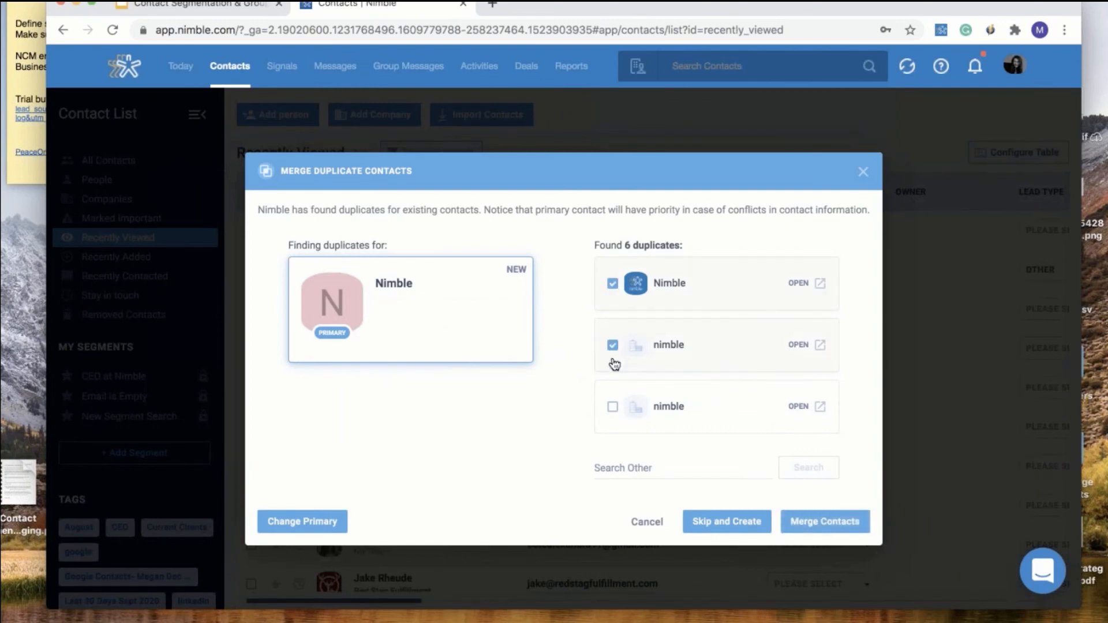
pyautogui.scroll(-2, 614, 363)
pyautogui.click(612, 337)
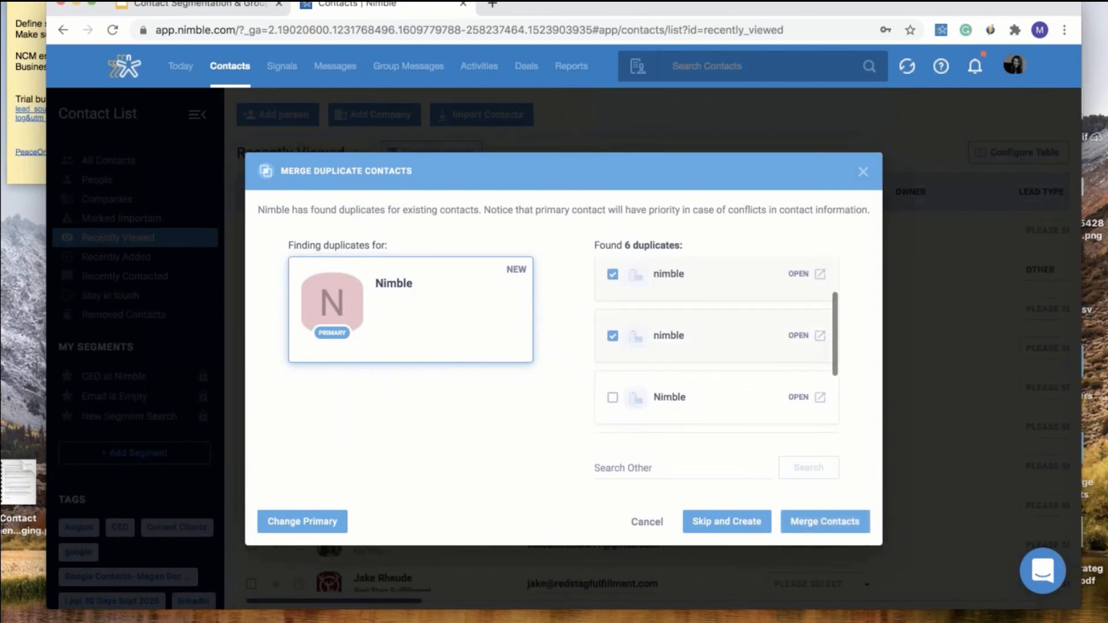
pyautogui.click(613, 397)
pyautogui.scroll(-2, 612, 381)
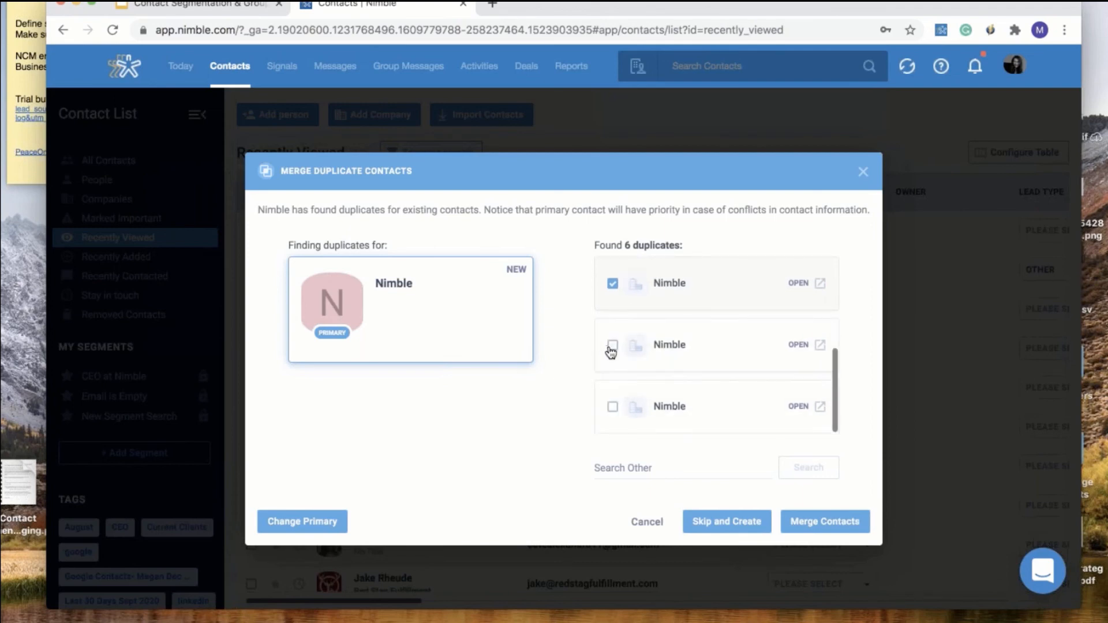
pyautogui.click(612, 345)
pyautogui.click(612, 406)
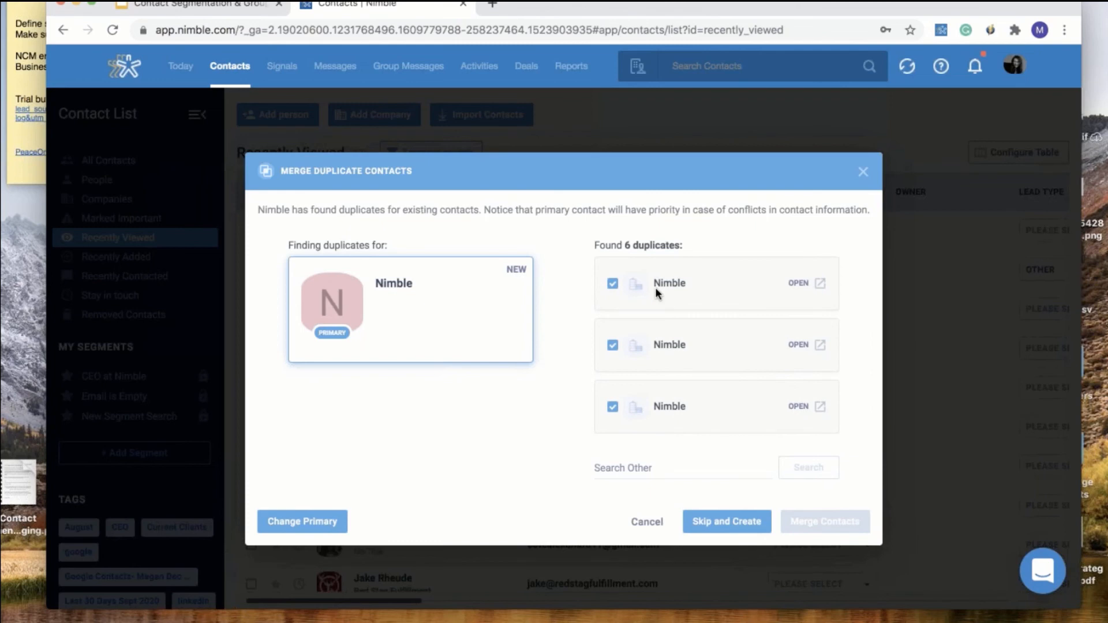
pyautogui.scroll(5, 670, 352)
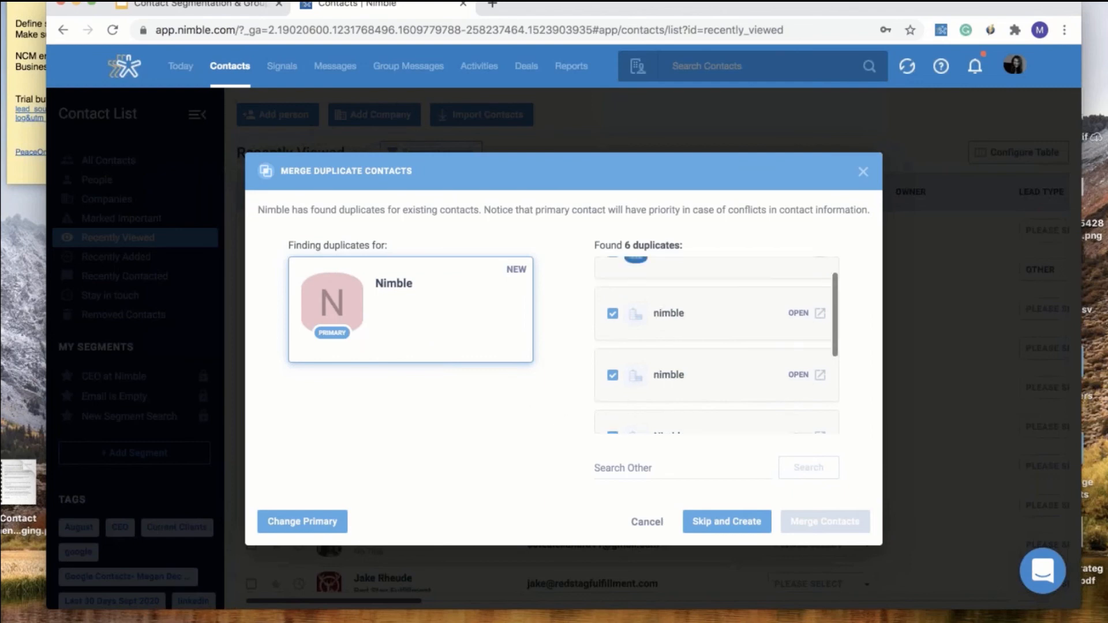
# Close the Merge Duplicate Contacts dialog and discard the unsaved Nimble company
pyautogui.click(863, 173)
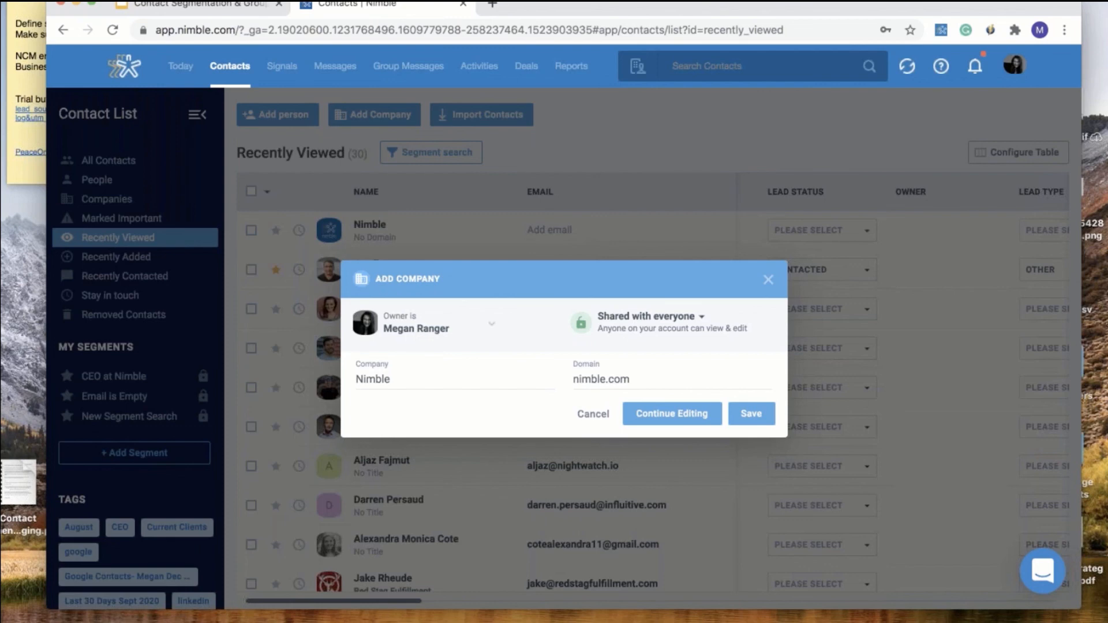
pyautogui.click(769, 283)
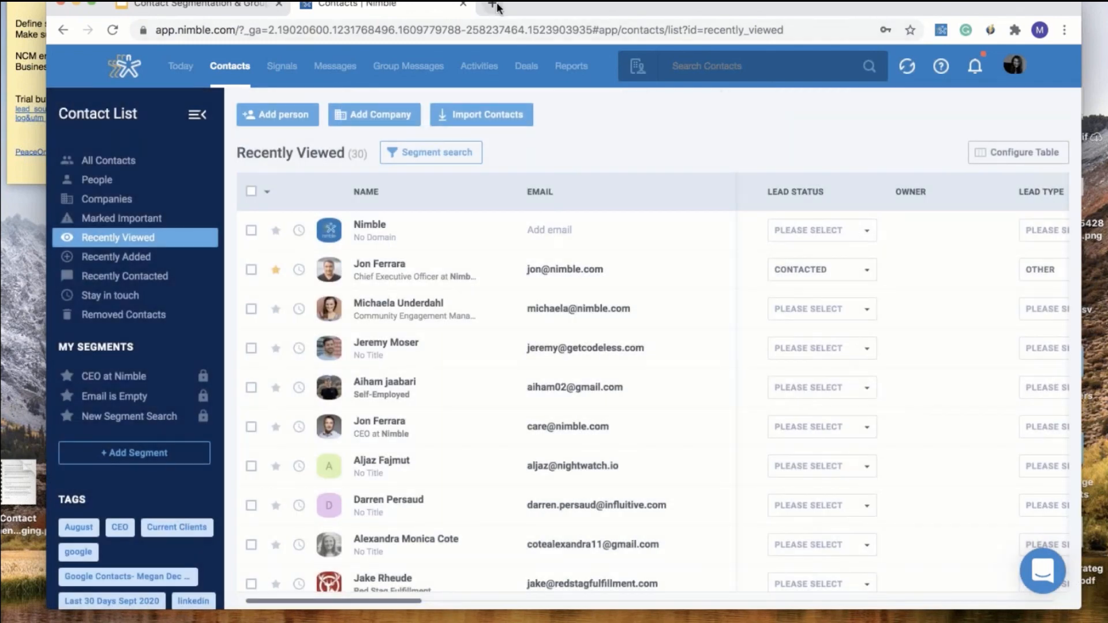
# Go to nimble.com in a new browser tab
pyautogui.click(492, 5)
pyautogui.write('nim')
pyautogui.press('BackSpace')
pyautogui.write('im')
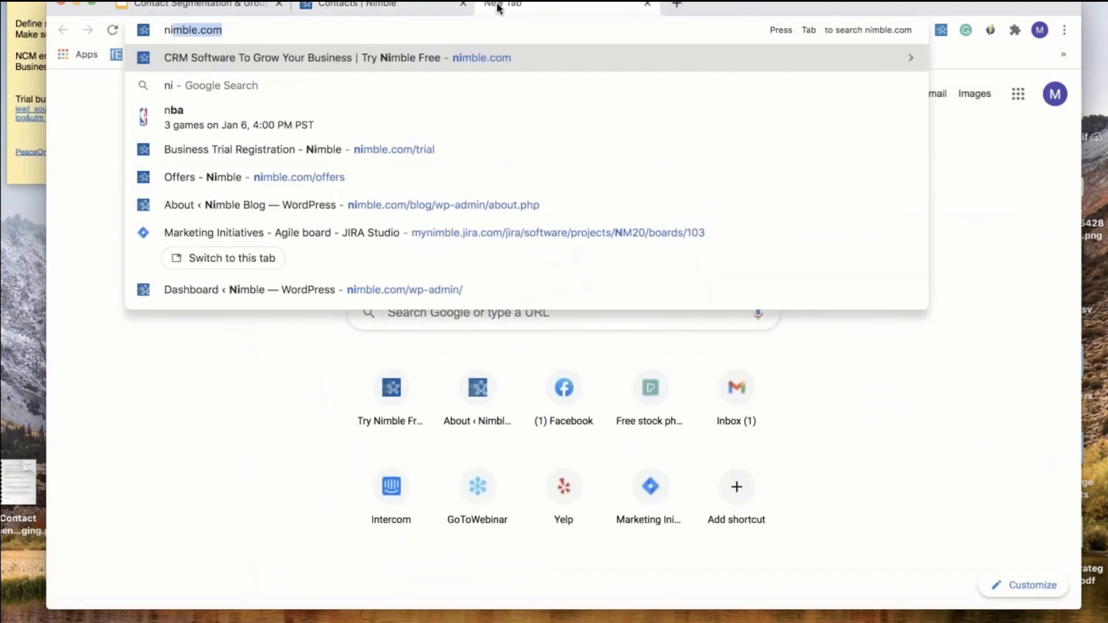
pyautogui.press('Return')
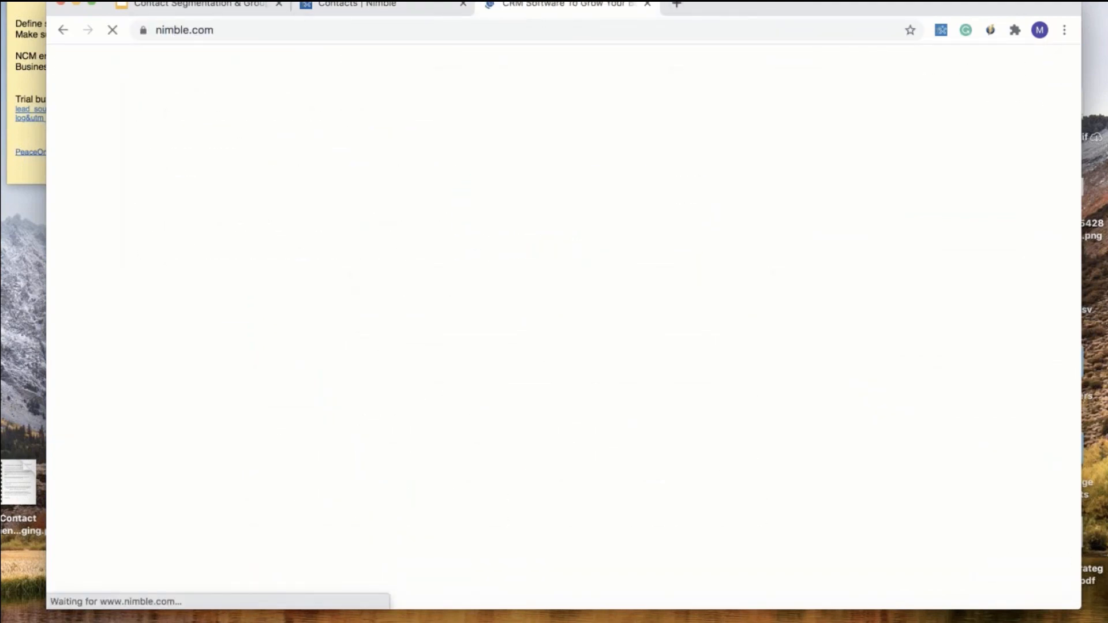
# Open the Pricing page and scroll the features table down to Marketing & Outreach
pyautogui.click(315, 71)
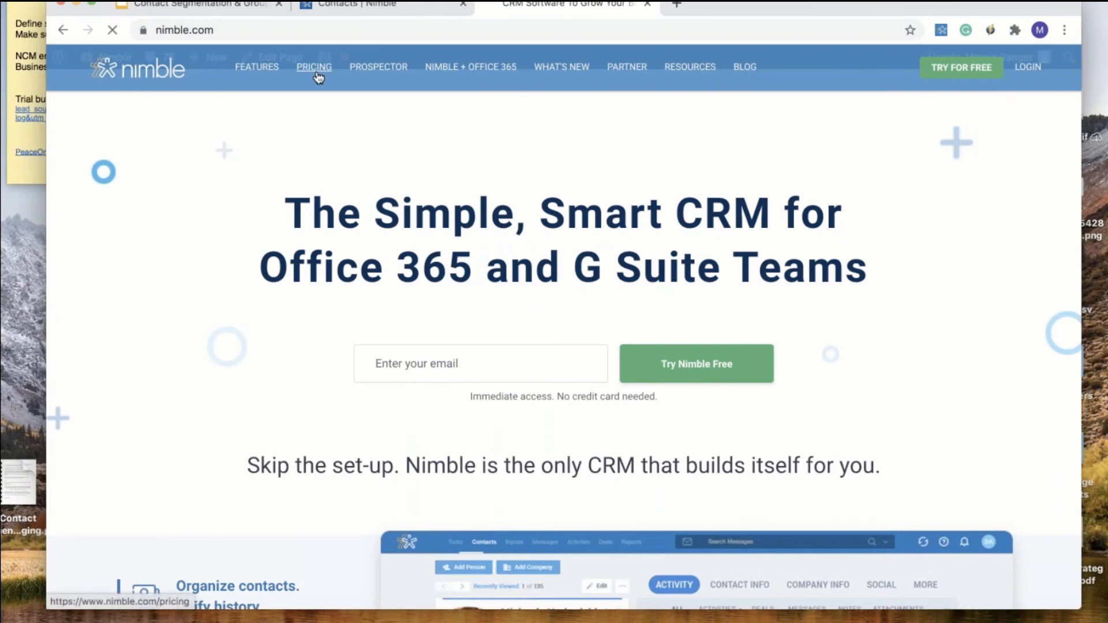
pyautogui.scroll(-10, 563, 340)
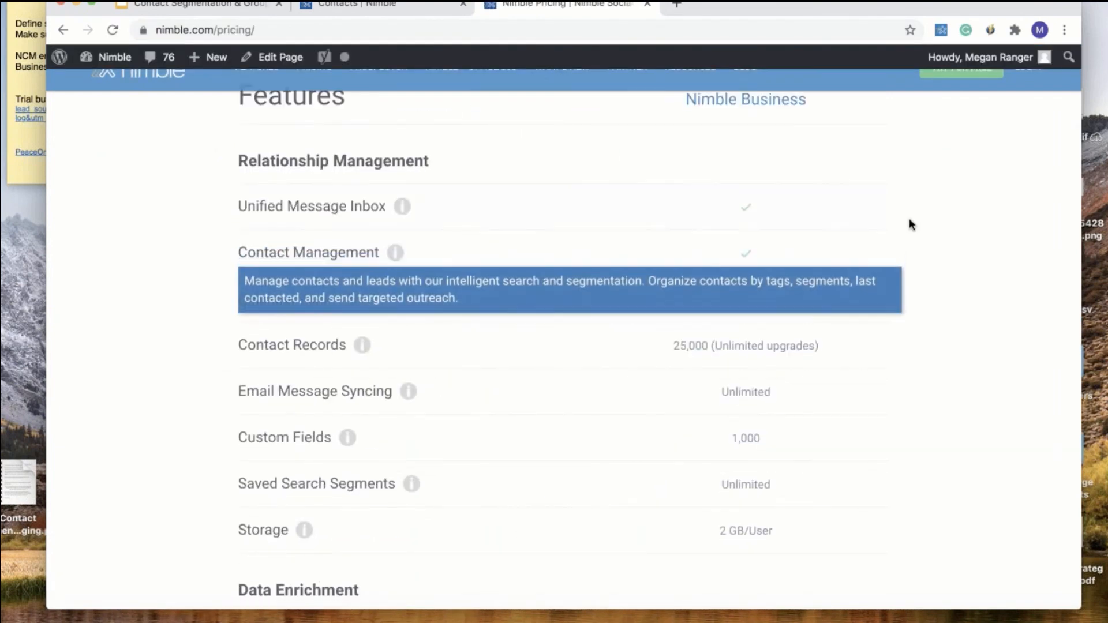
pyautogui.scroll(-5, 951, 269)
pyautogui.scroll(-10, 951, 275)
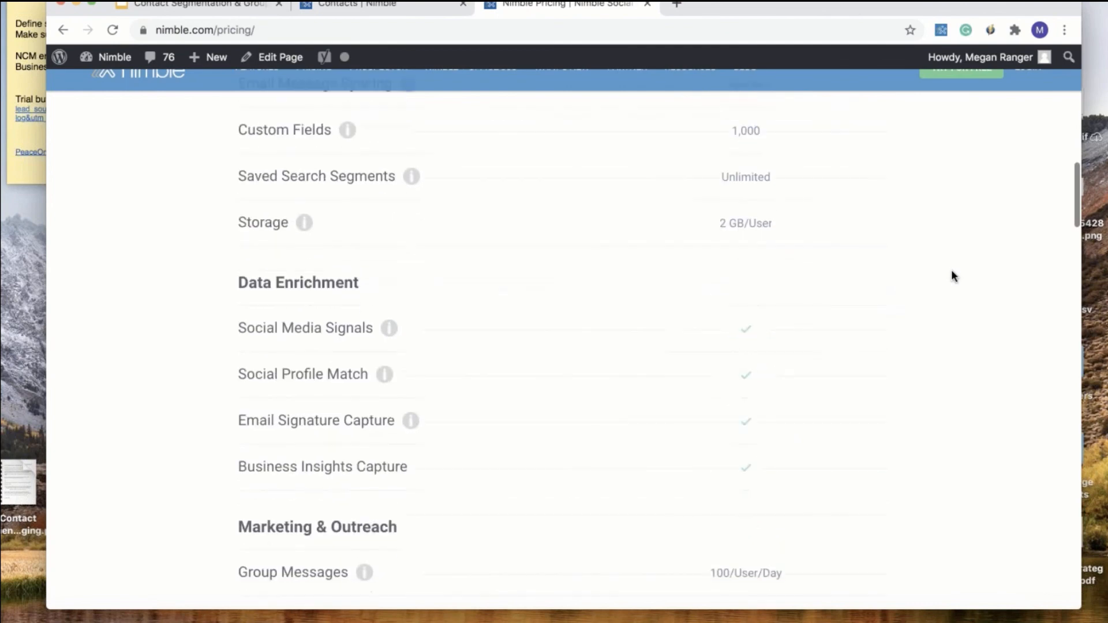
pyautogui.moveTo(382, 375)
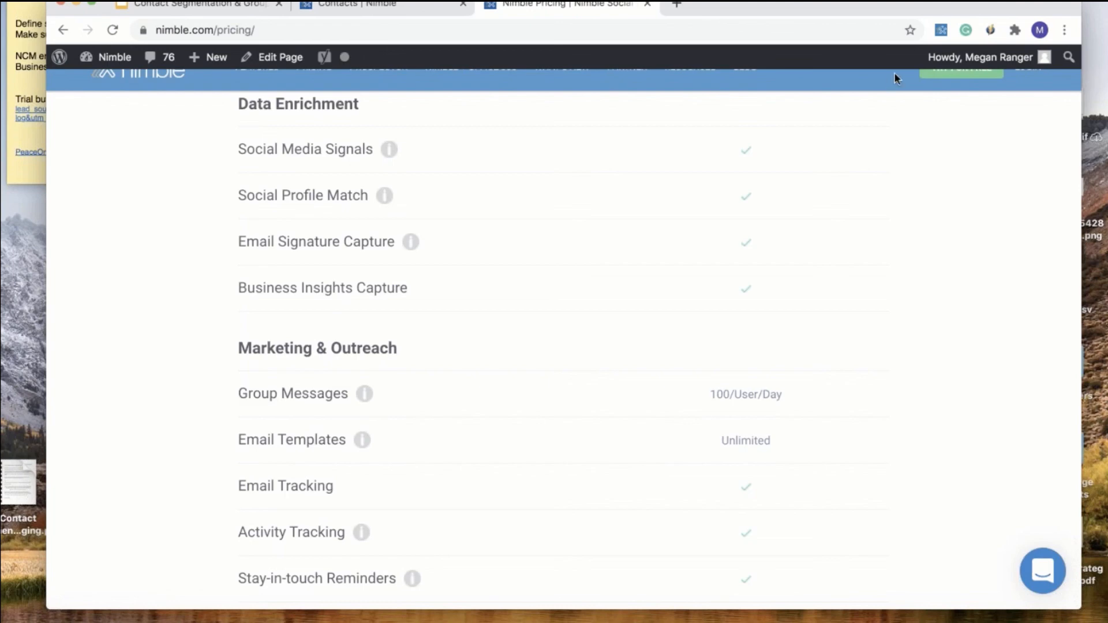
# Start a new group message from Contacts, review the From sender addresses, and focus the message body
pyautogui.click(375, 9)
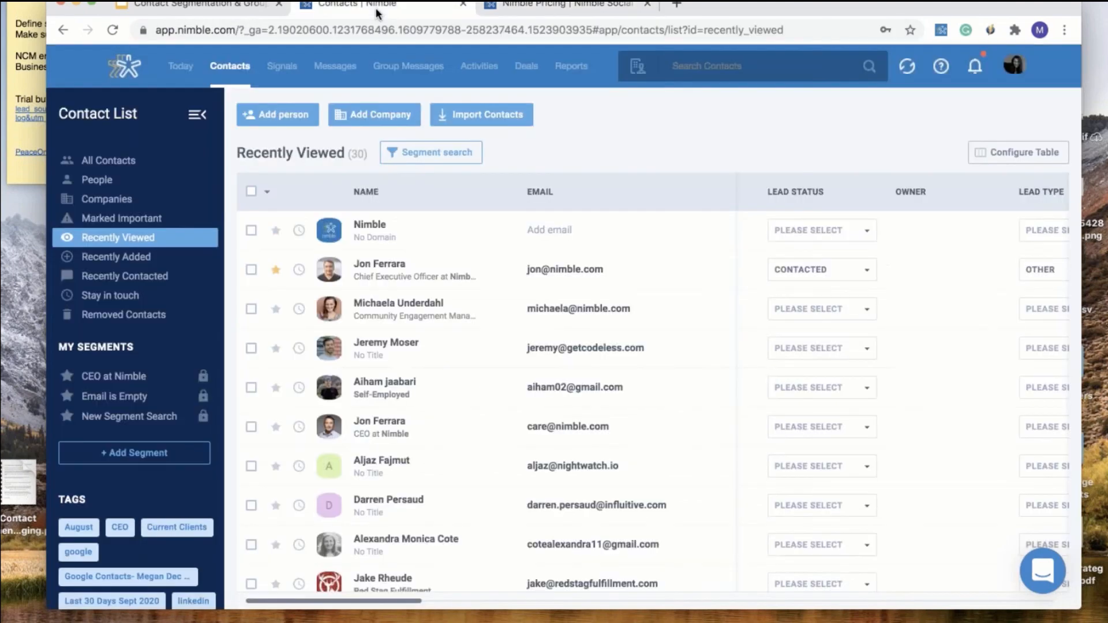
pyautogui.click(403, 68)
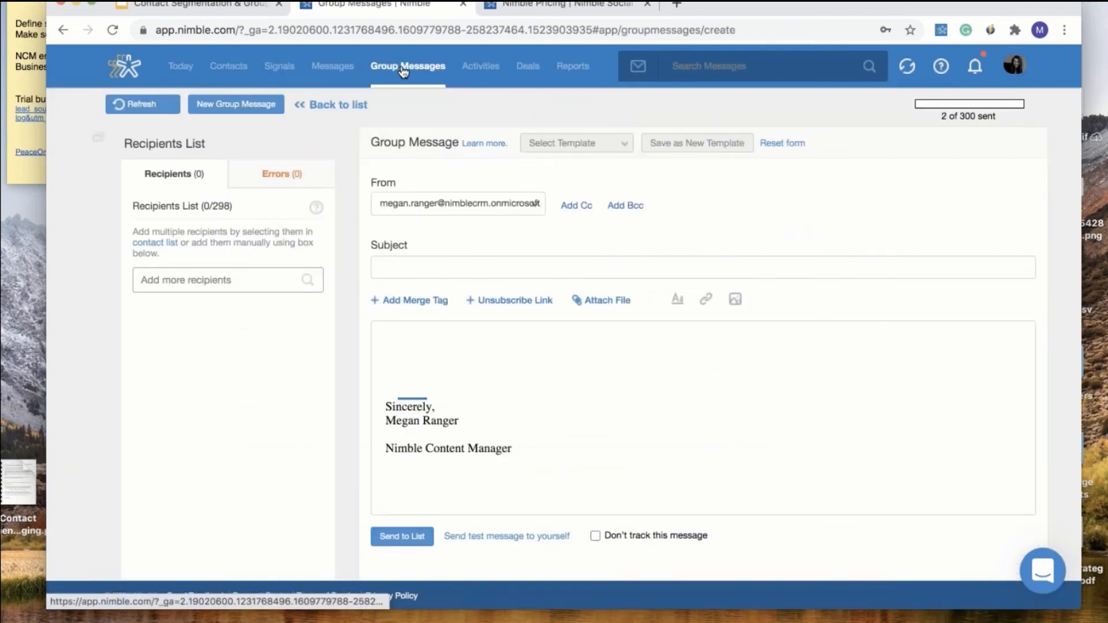
pyautogui.click(476, 207)
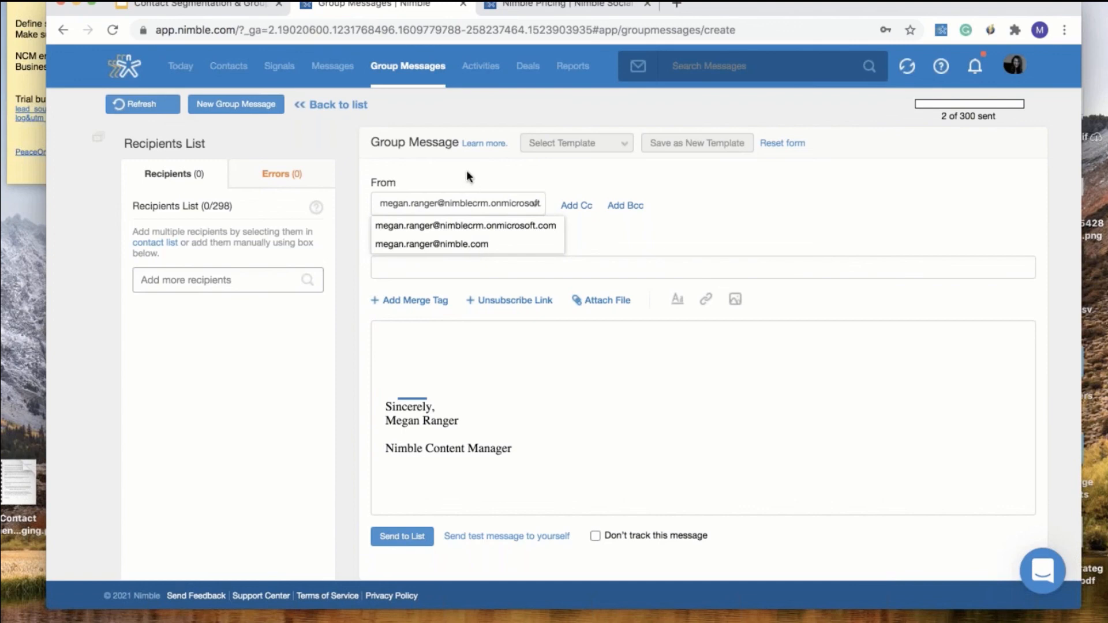
pyautogui.click(429, 348)
# Scroll through the remaining Nimble pricing features, then switch to the Contact Segmentation & Group Messaging slides
pyautogui.click(587, 8)
pyautogui.moveTo(716, 410)
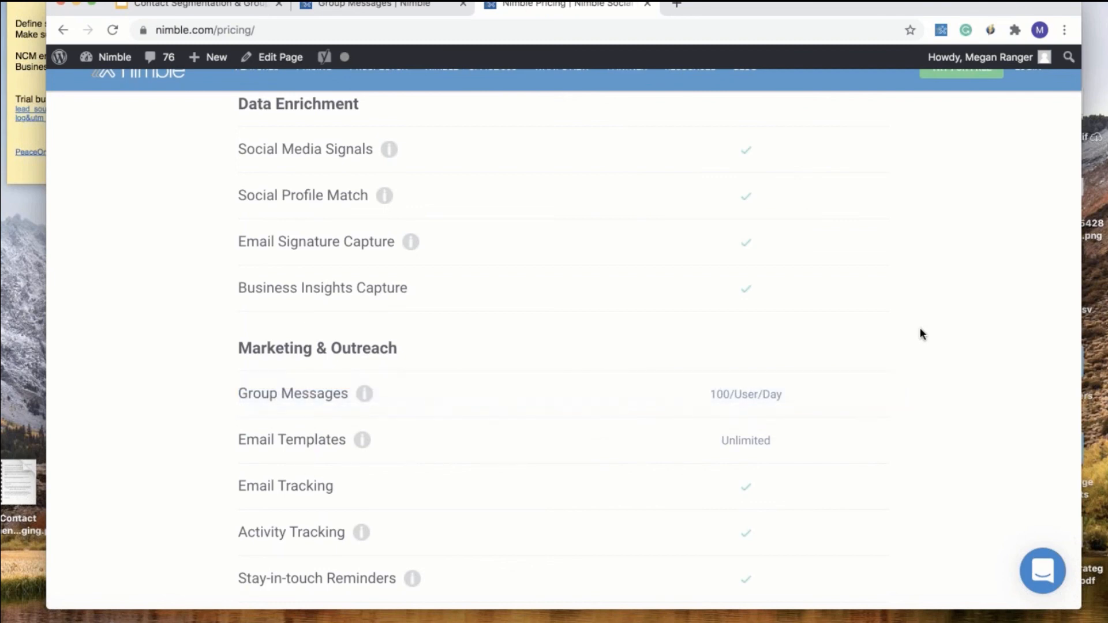
pyautogui.scroll(-1, 920, 328)
pyautogui.scroll(-1, 920, 329)
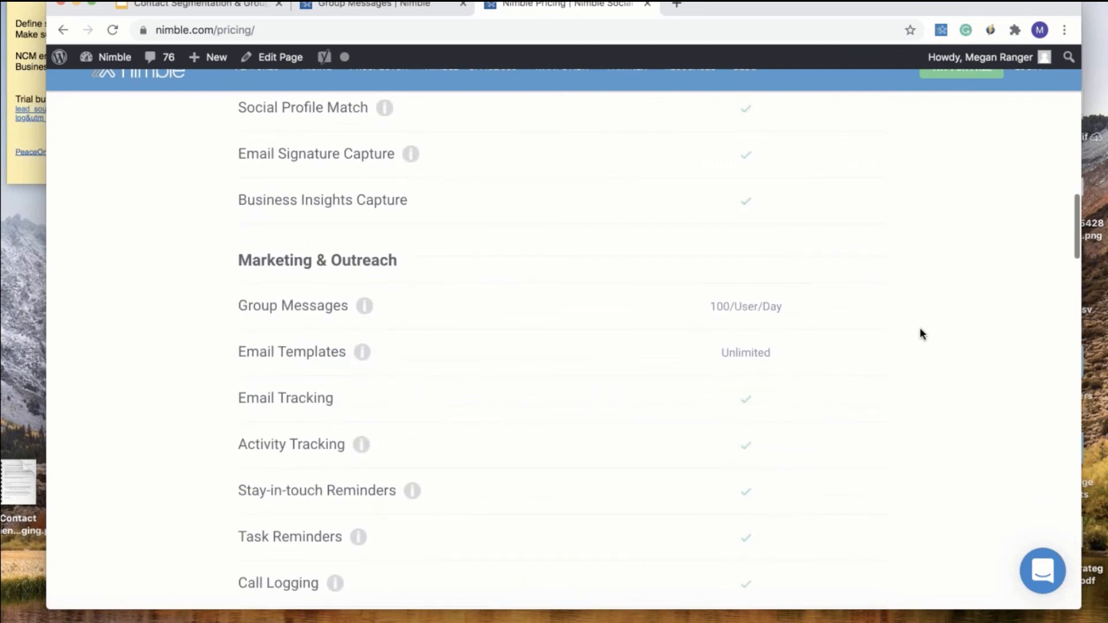
pyautogui.scroll(-2, 921, 333)
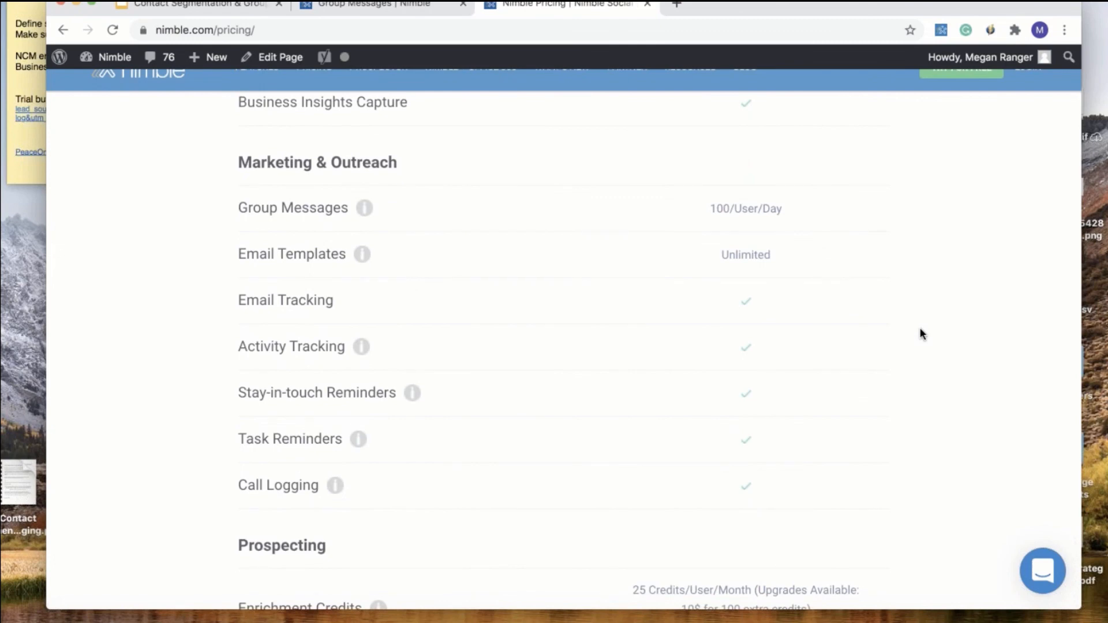
pyautogui.scroll(-6, 920, 334)
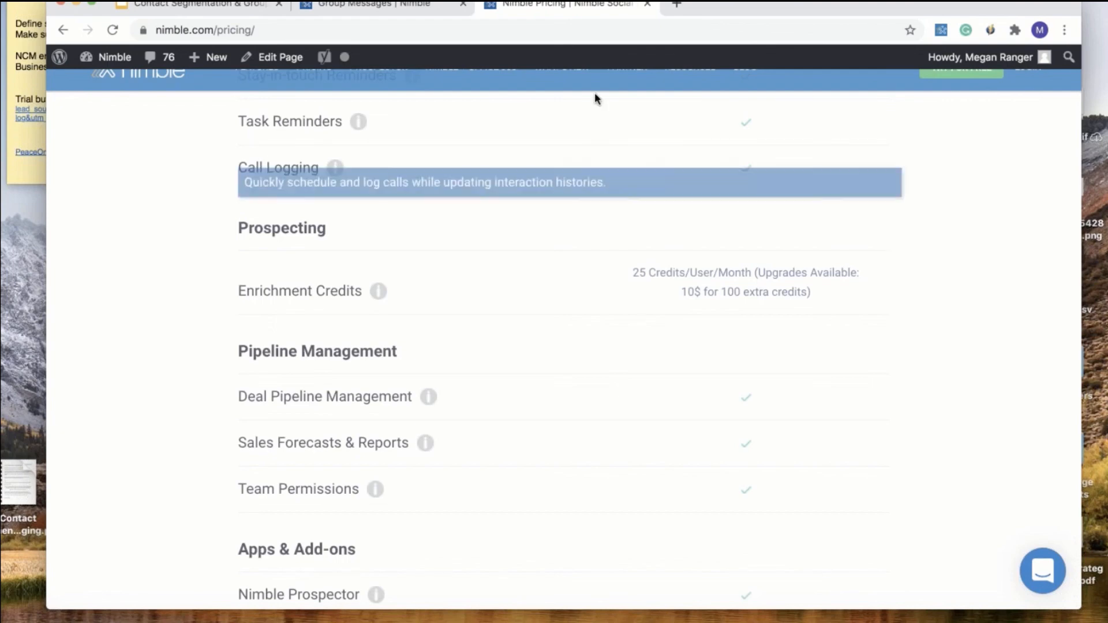
pyautogui.click(223, 8)
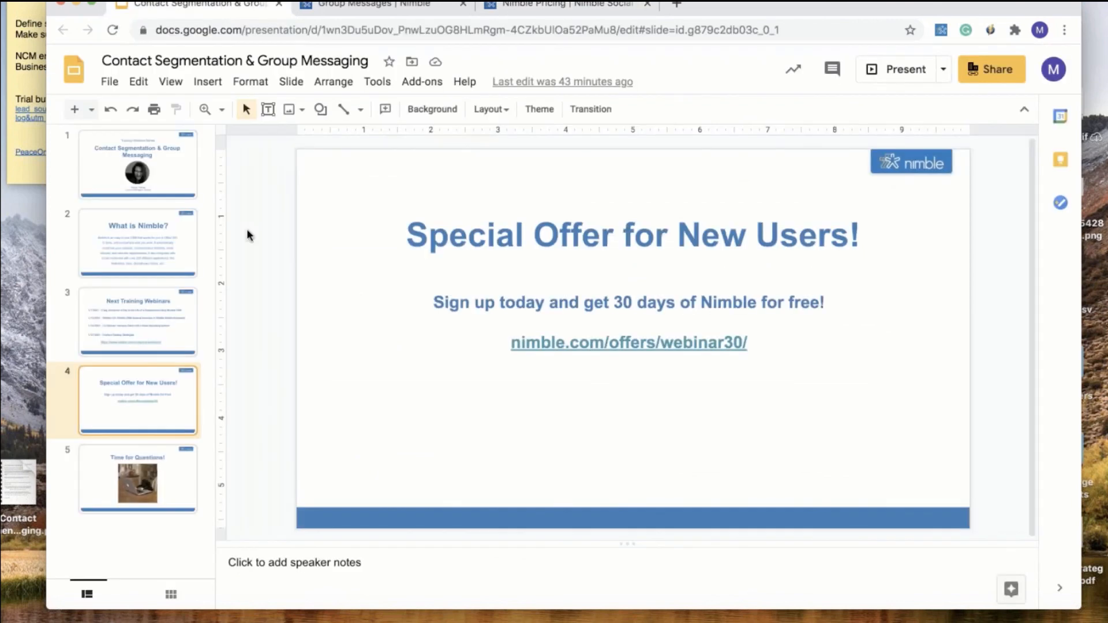